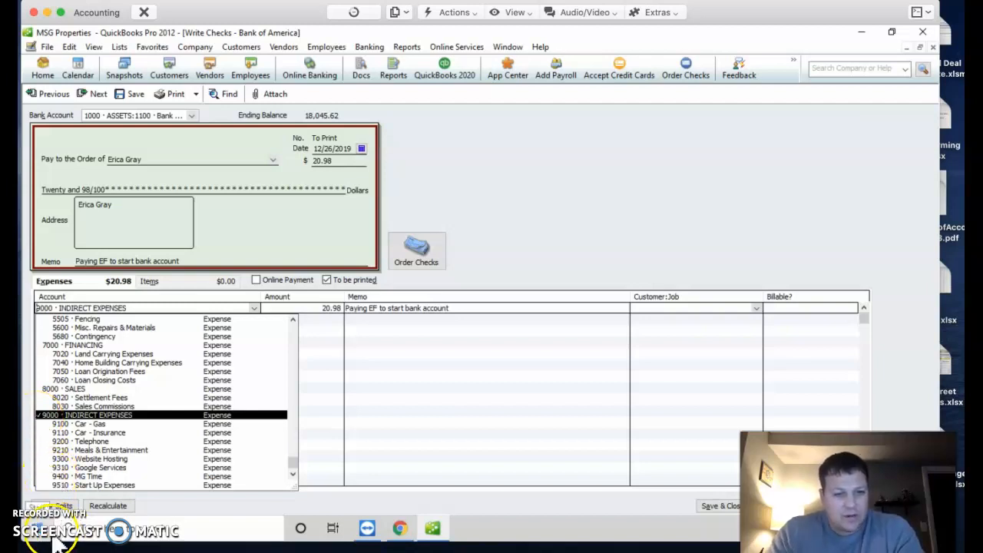
Step: Rename account 9000 in the chart of accounts from INDIRECT EXPENSES to OVERHEAD EXPENSES and save it
click(118, 47)
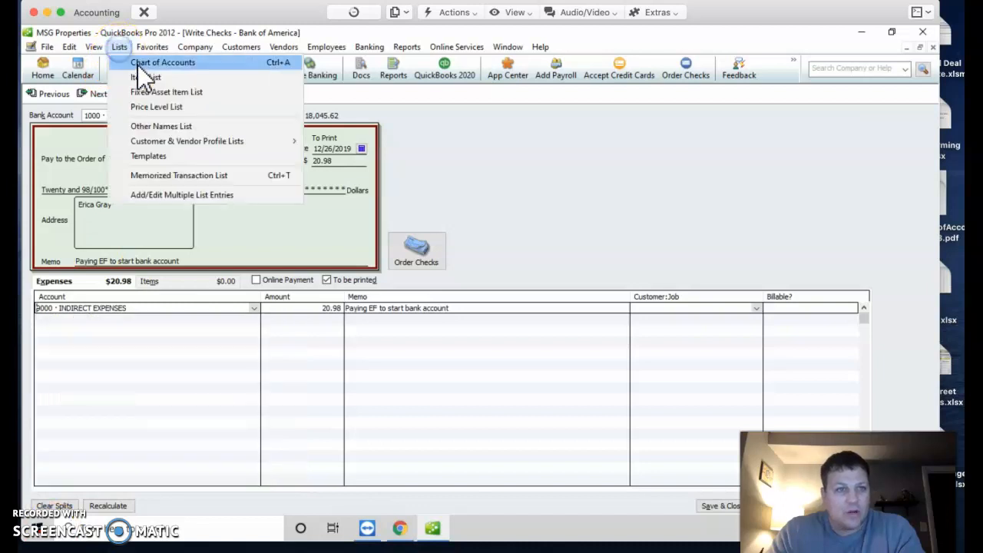
click(143, 63)
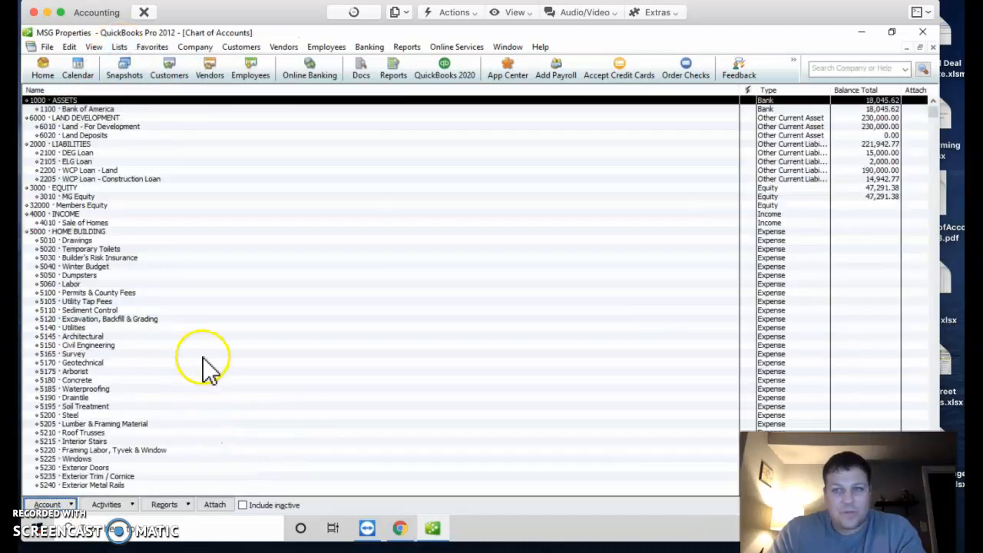
scroll(577, 225, down, 10)
scroll(395, 257, down, 7)
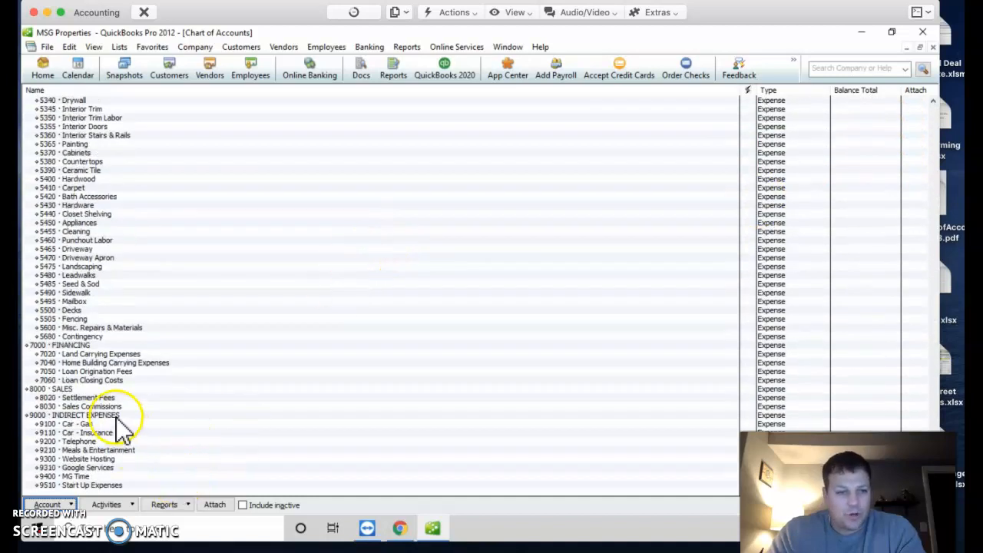
right_click(116, 415)
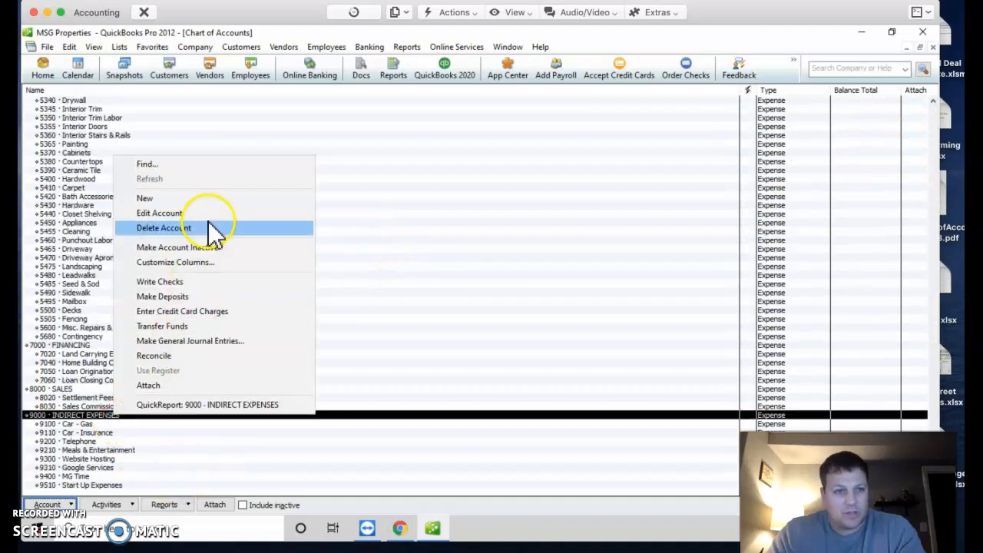
click(215, 214)
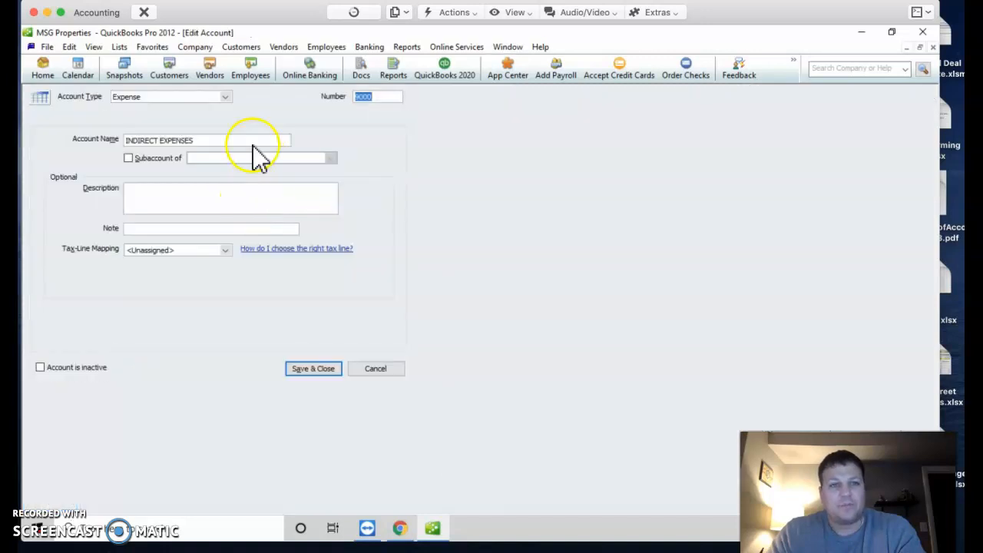
click(234, 140)
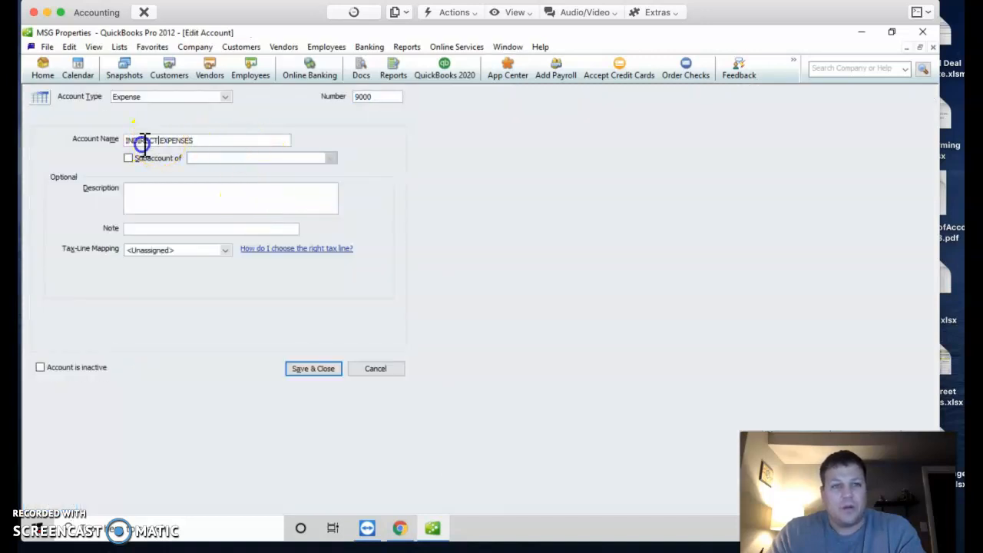
drag(143, 140, 64, 160)
text(OVERHEAD)
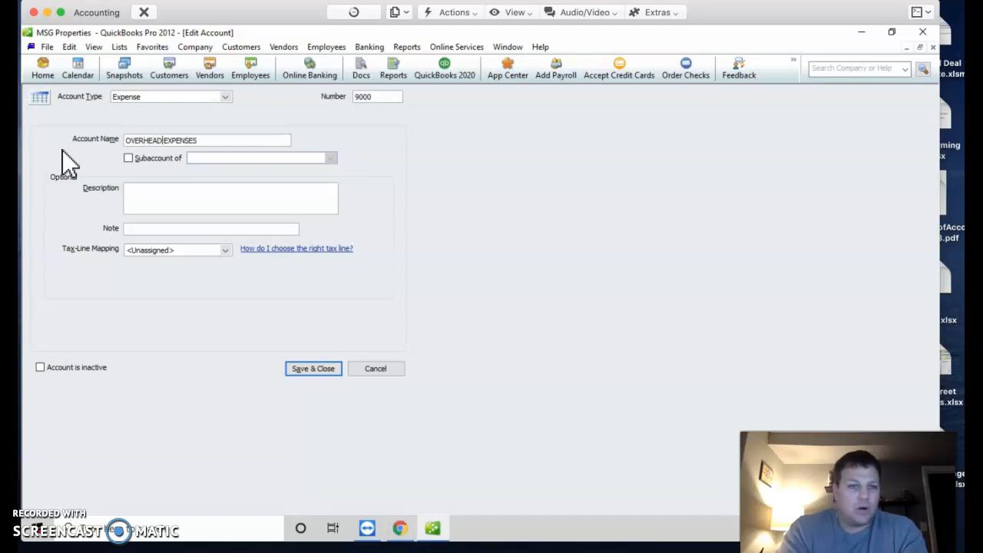
key(Return)
Step: Start a new account of type Expense from the chart of accounts
click(98, 407)
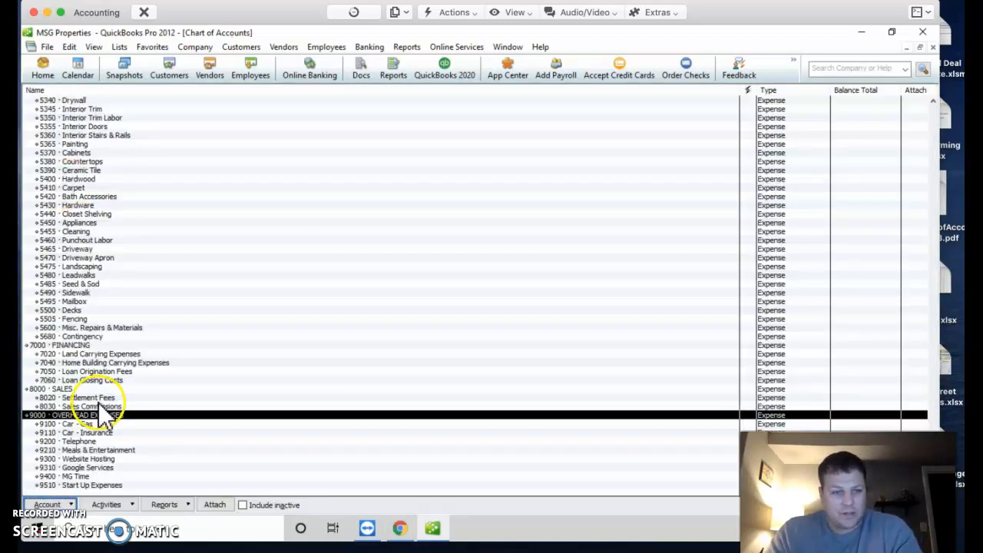
click(75, 486)
scroll(121, 427, up, 3)
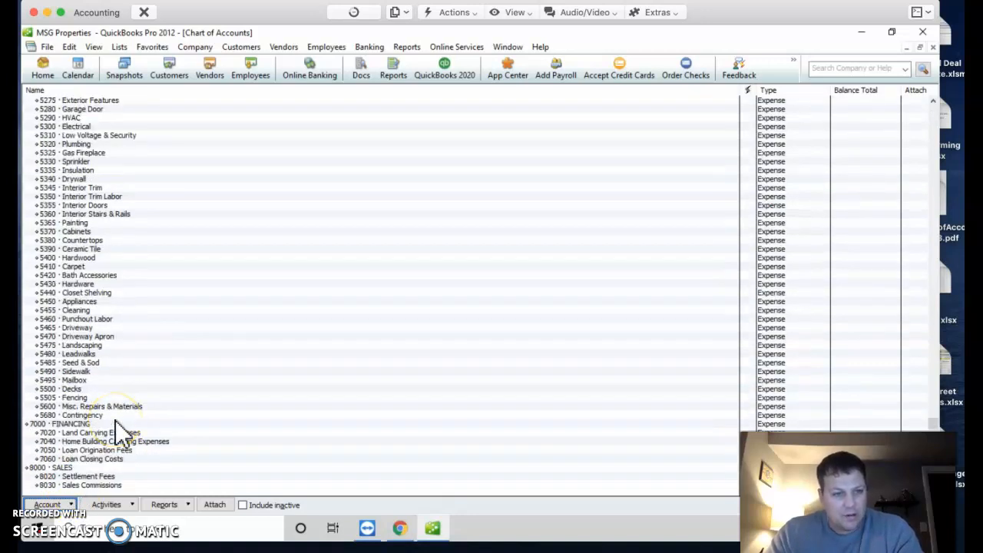
scroll(115, 421, down, 3)
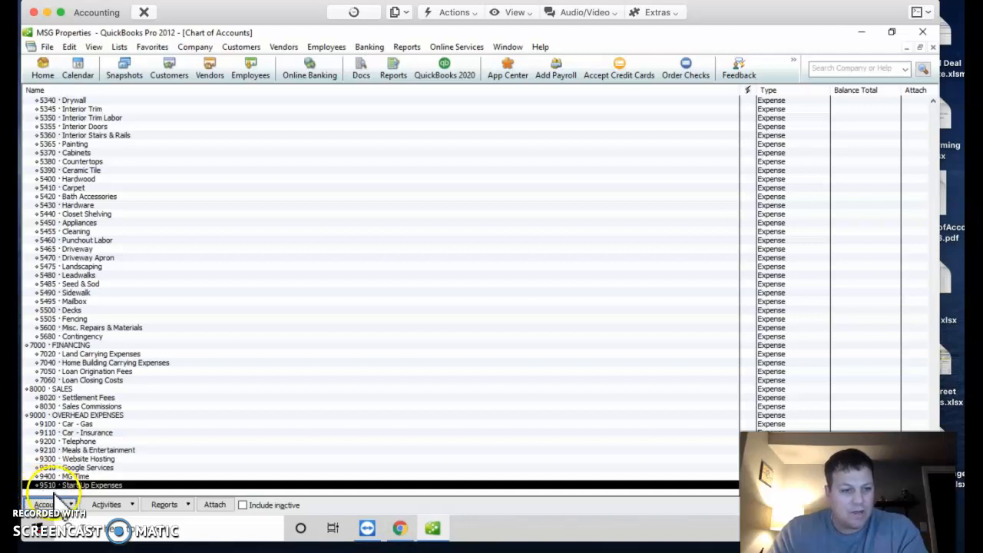
click(65, 508)
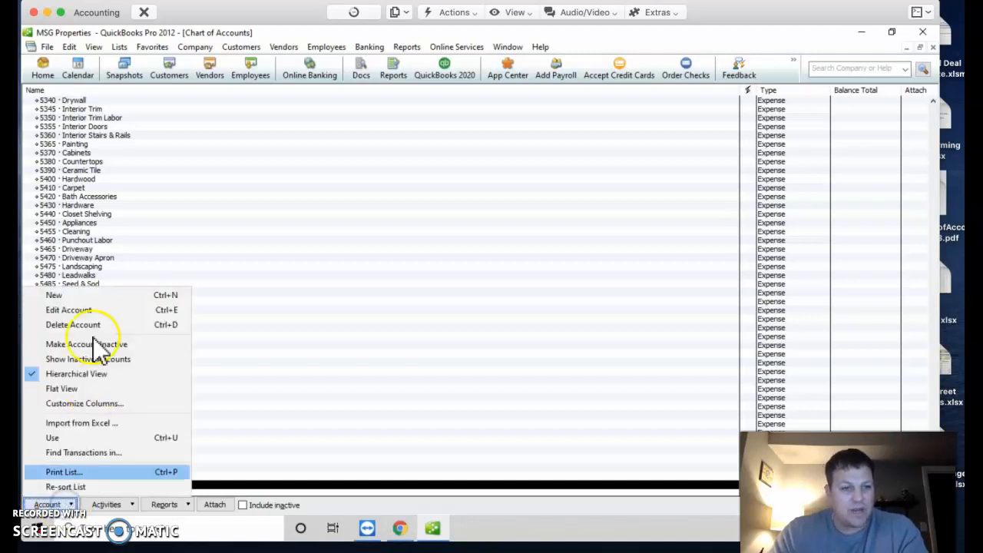
click(107, 296)
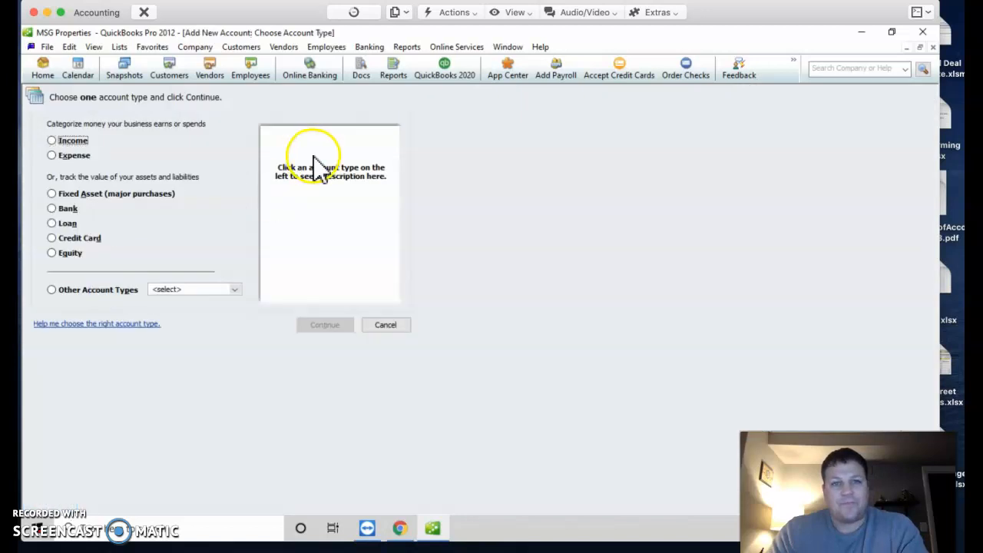
click(73, 156)
click(325, 326)
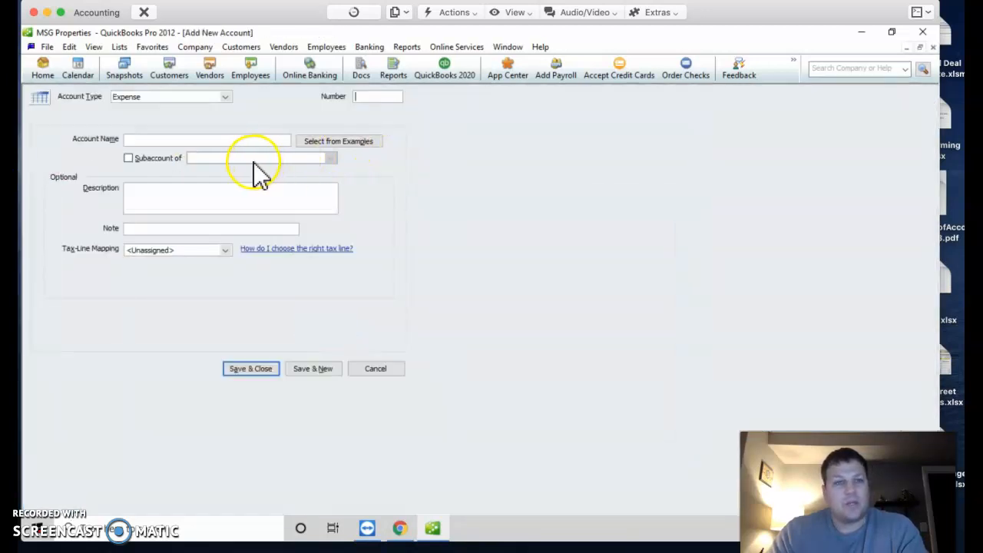
Step: Make the new account a subaccount of 9000 · OVERHEAD EXPENSES, name it Bank Charges with number 9520, and save it
click(129, 158)
click(208, 158)
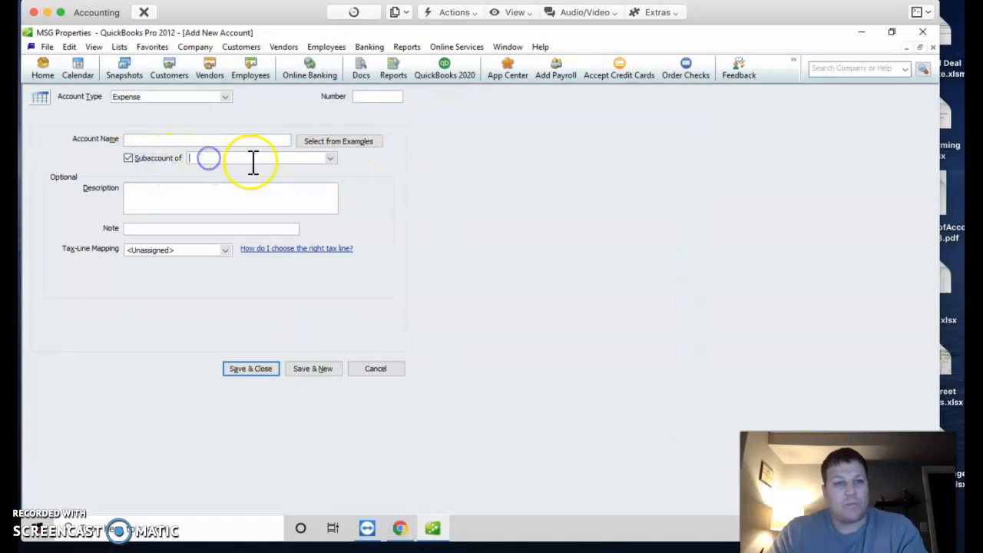
text(ove)
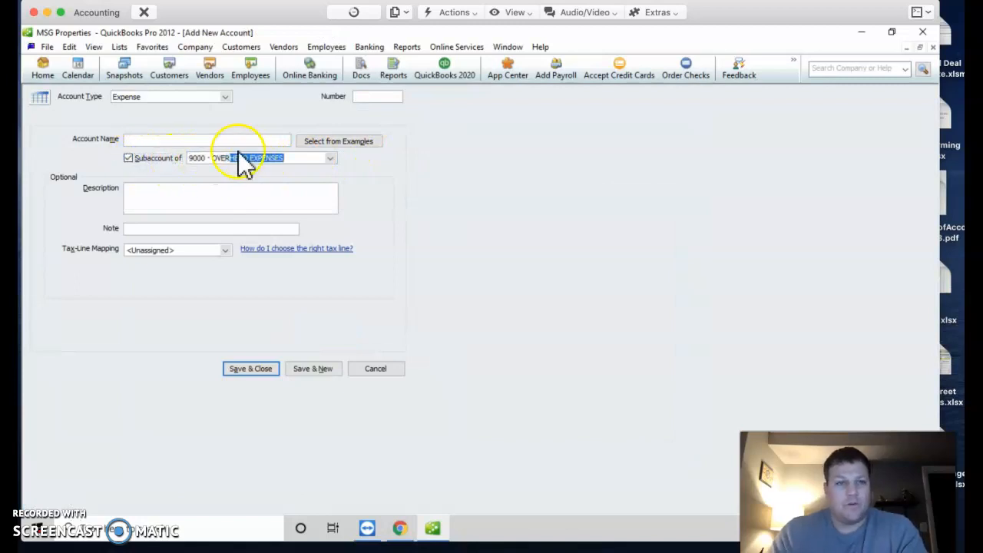
click(240, 139)
click(373, 96)
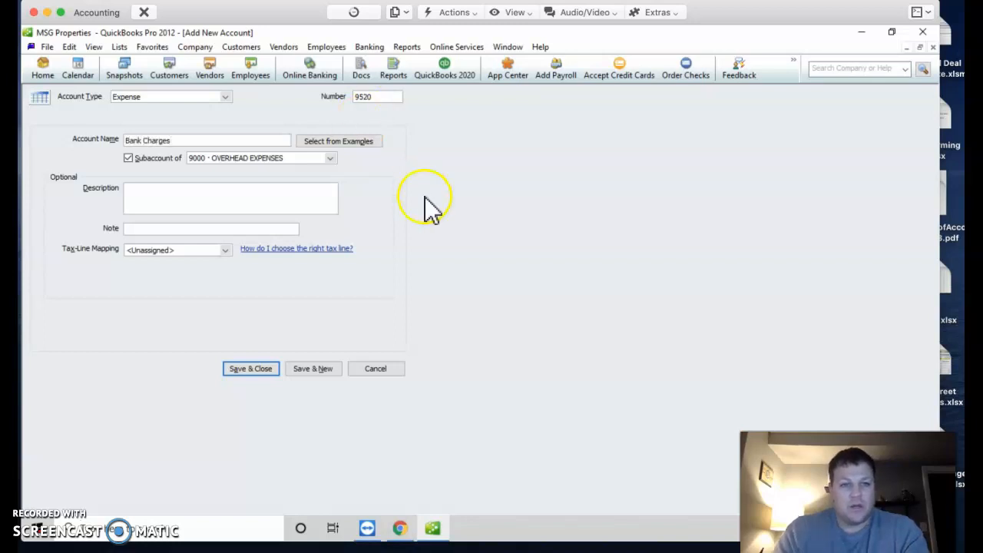
click(248, 368)
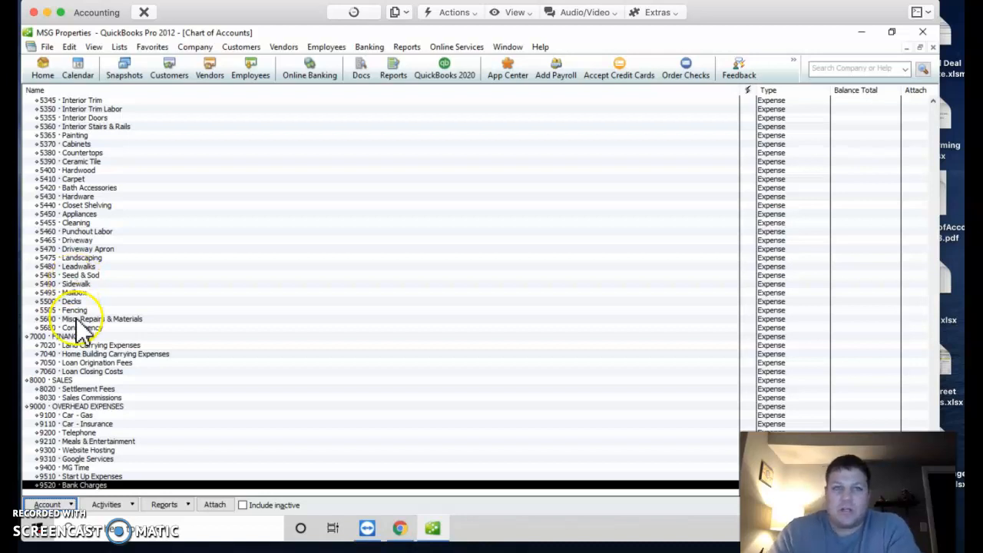
Step: Close the chart of accounts and assign the check's expense line to 9520 · Bank Charges
drag(238, 9, 237, 9)
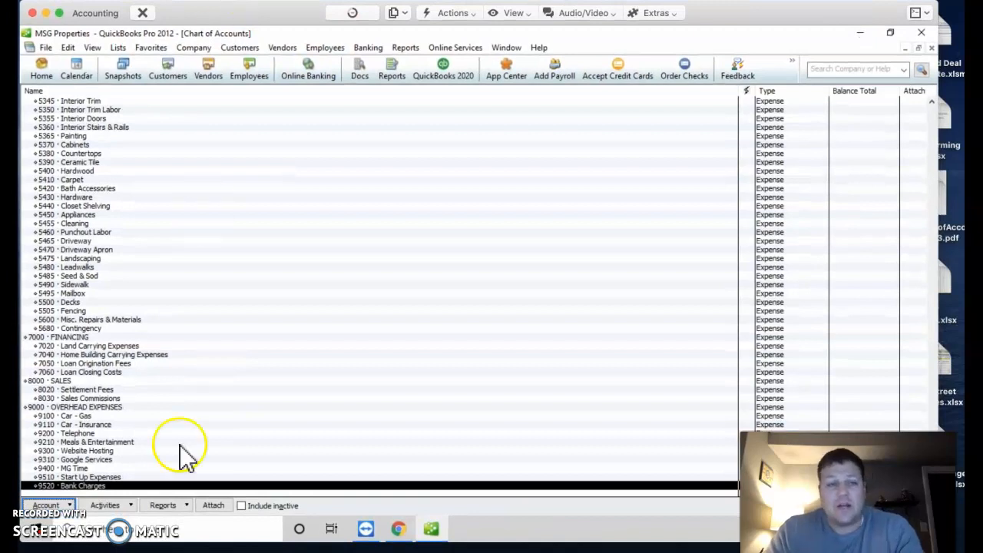
click(930, 50)
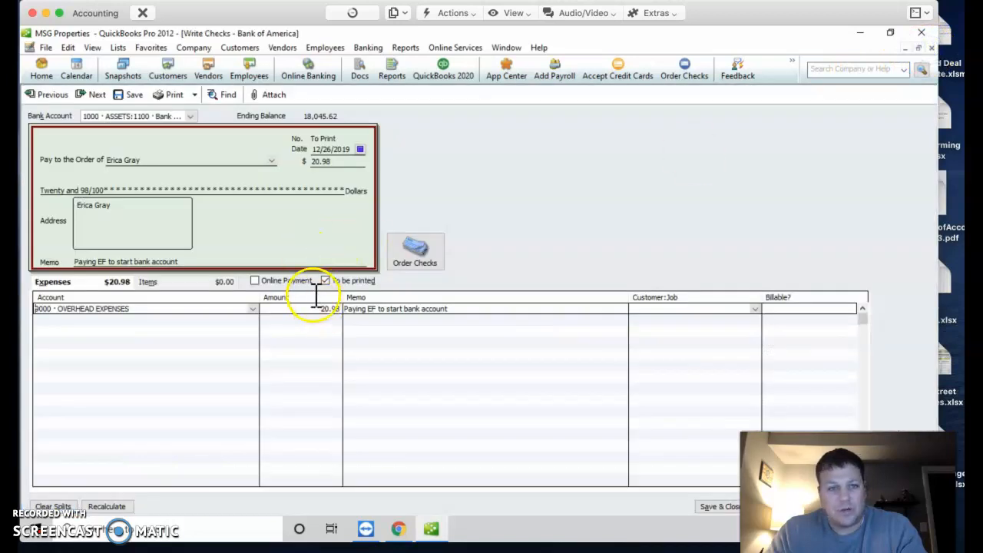
click(252, 309)
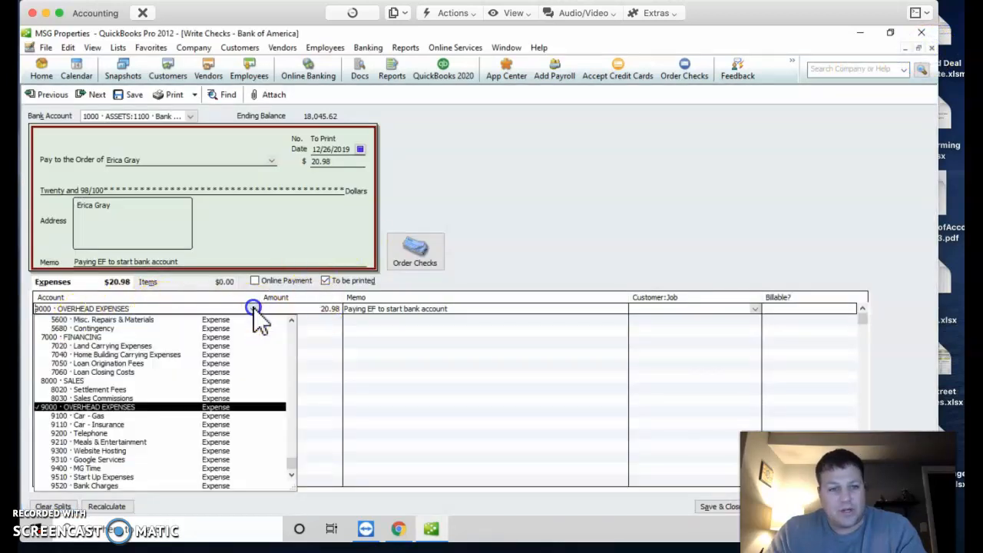
click(107, 485)
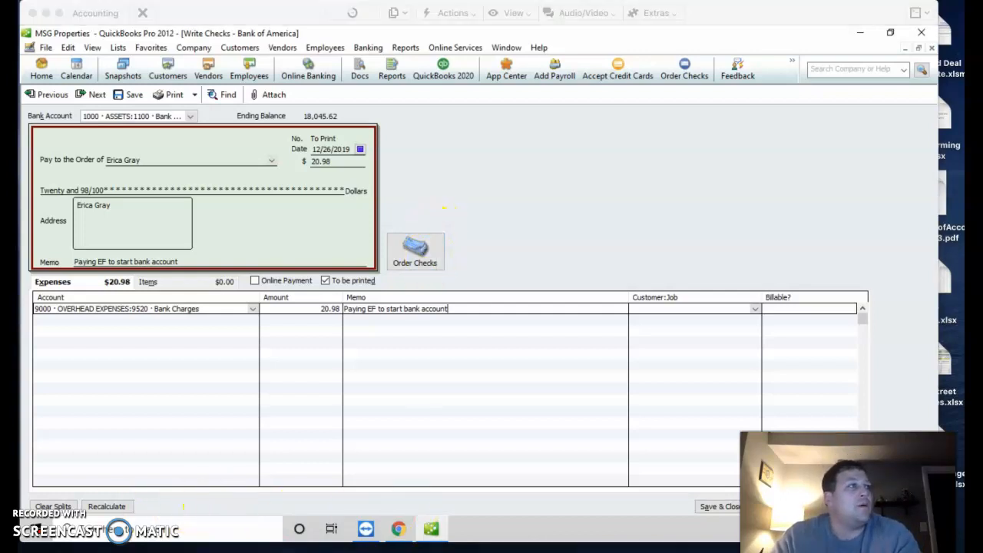
drag(783, 10, 629, 24)
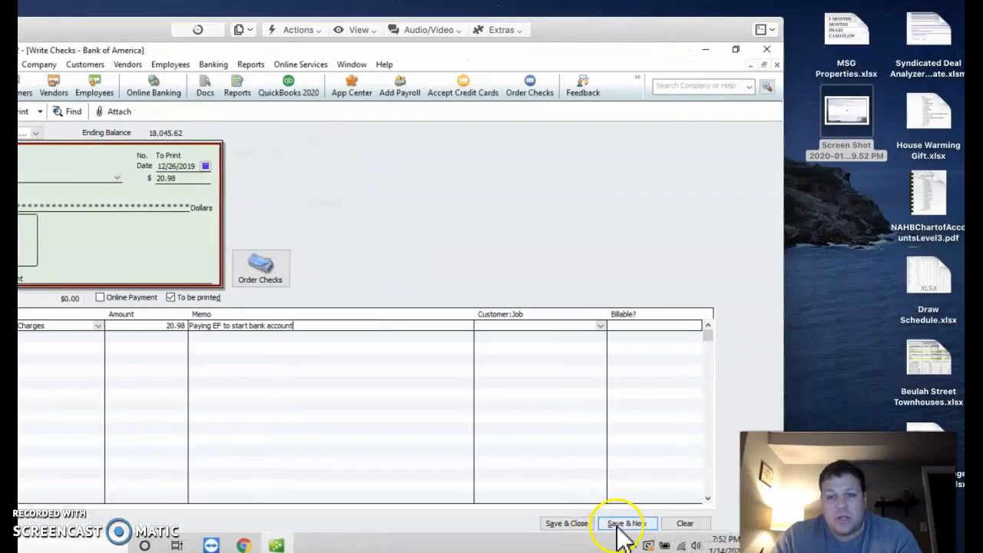
double_click(584, 26)
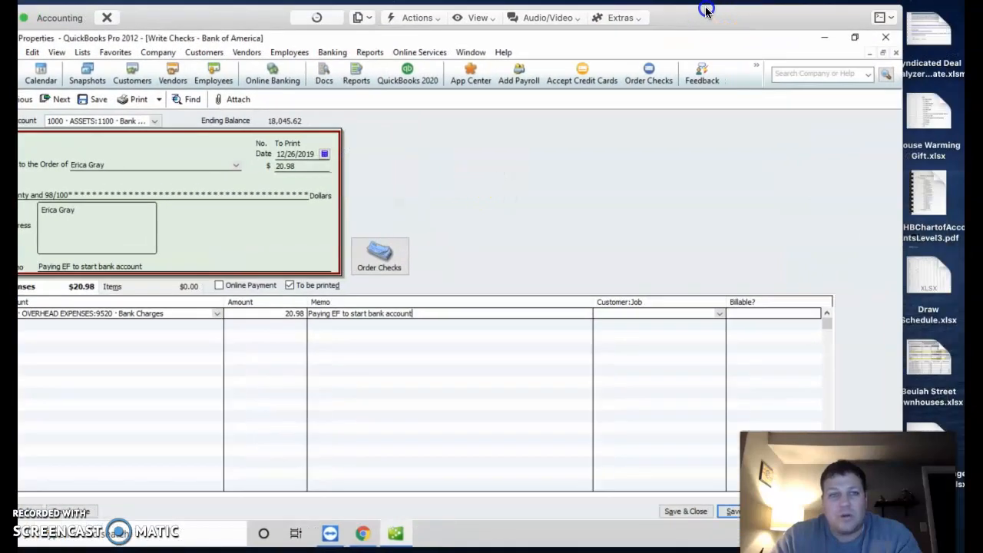
drag(755, 6, 744, 5)
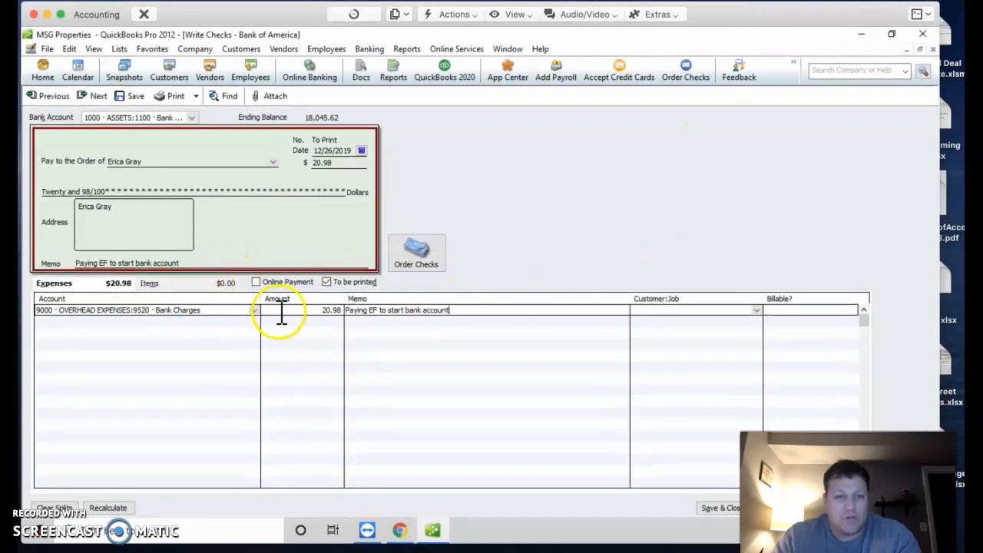
Step: Look up the second check's amount in the Checks section of the bank statement in Chrome, and return to the check in QuickBooks
drag(192, 552, 402, 47)
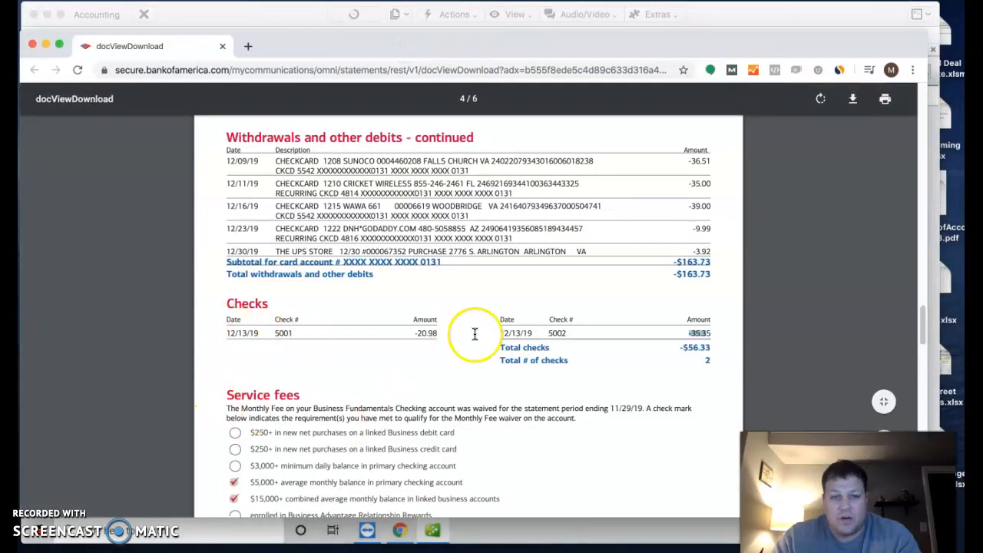
click(648, 333)
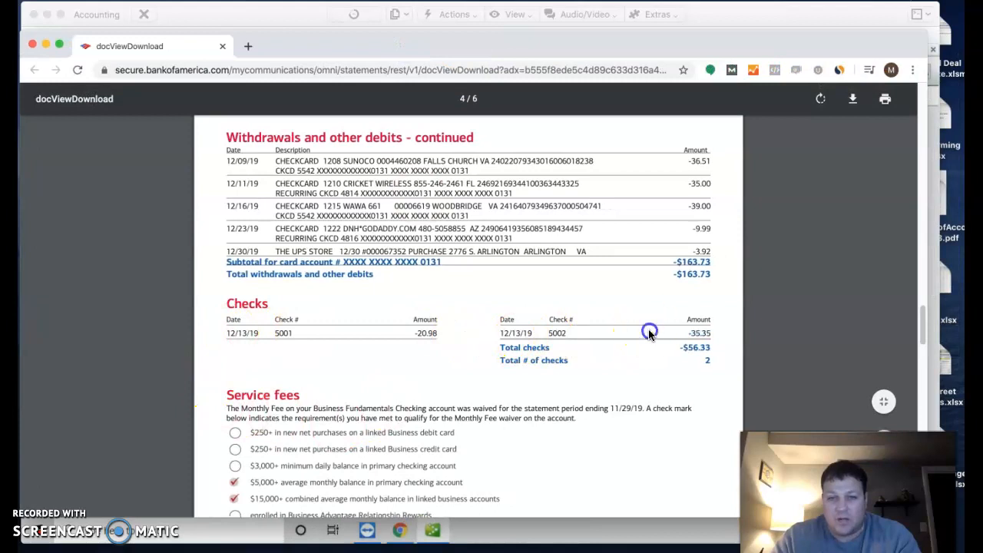
drag(665, 45, 0, 46)
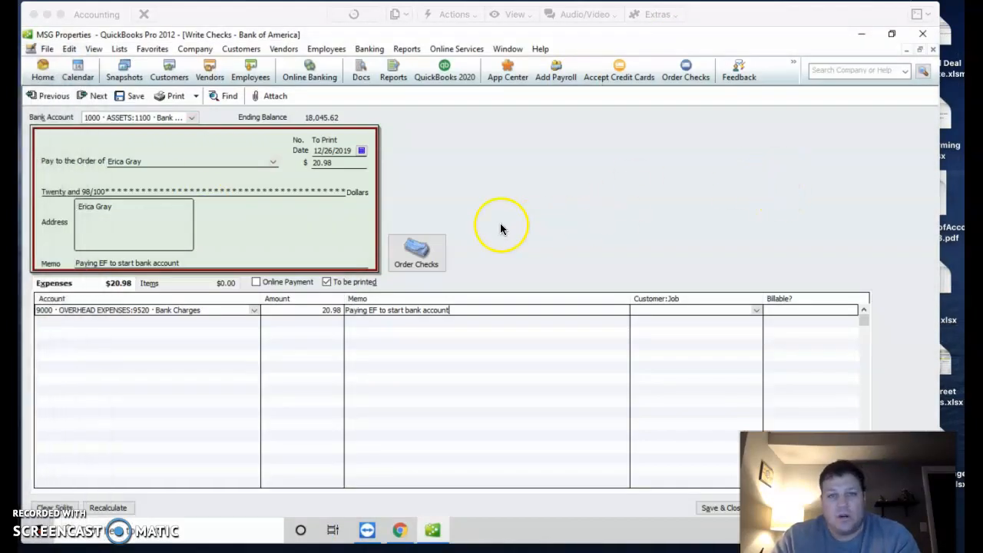
Step: Duplicate the 20.98 check, recording the original transaction first
right_click(487, 201)
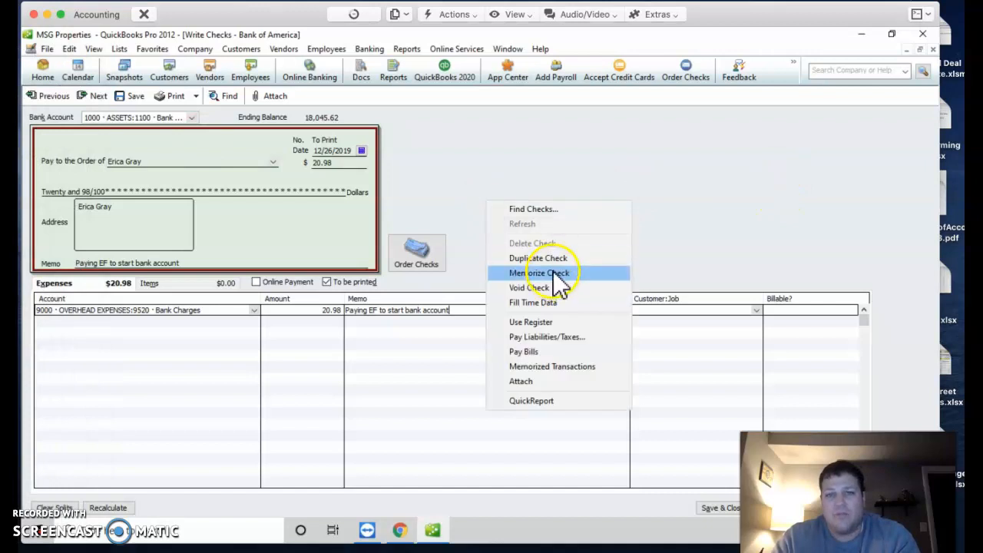
click(553, 261)
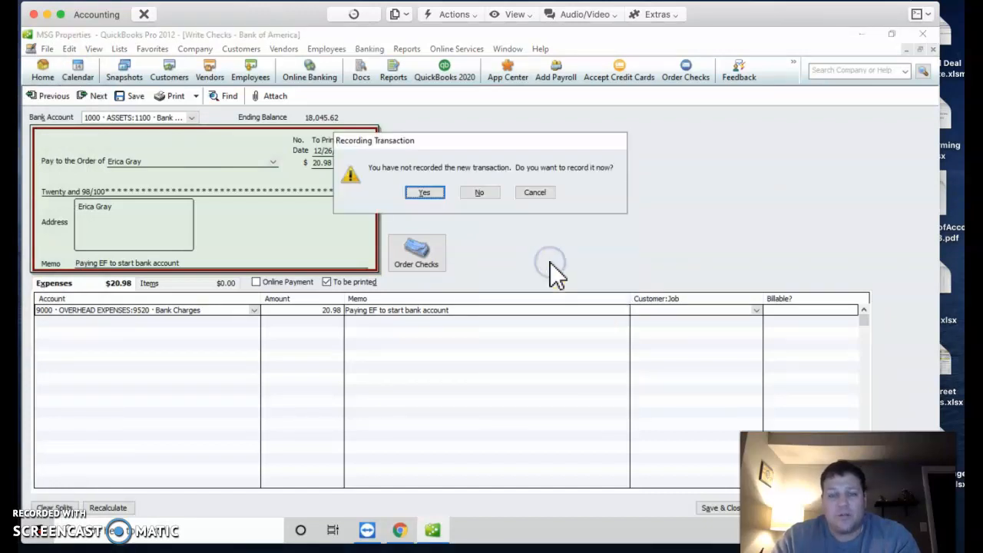
click(424, 194)
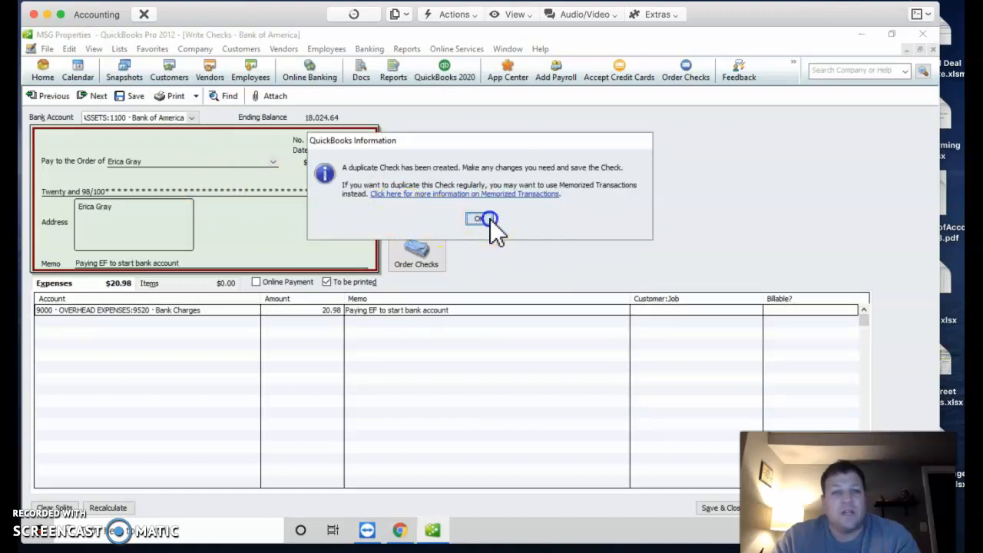
click(484, 220)
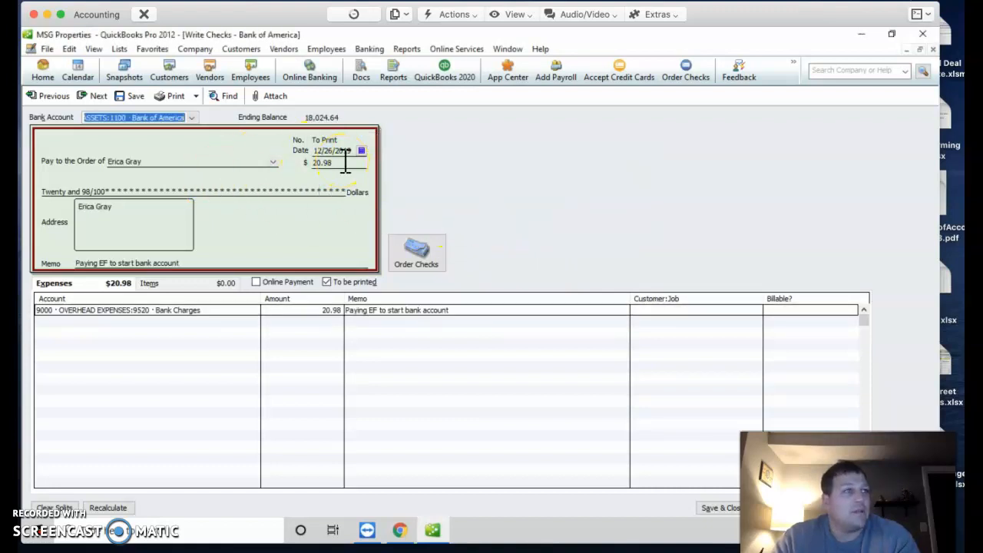
Step: Set the duplicate check's amount to 35.35, then save and close it
click(346, 170)
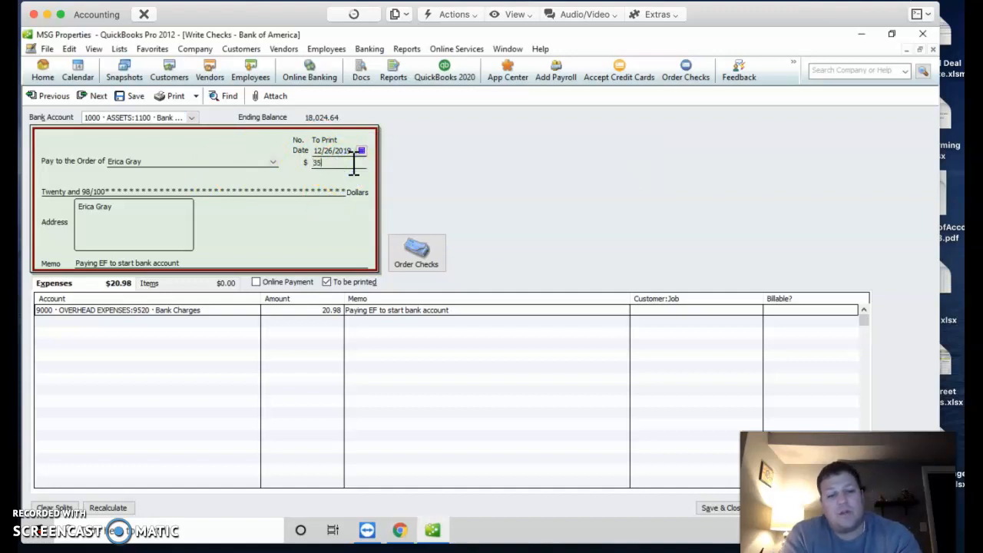
text(35.35)
key(Tab)
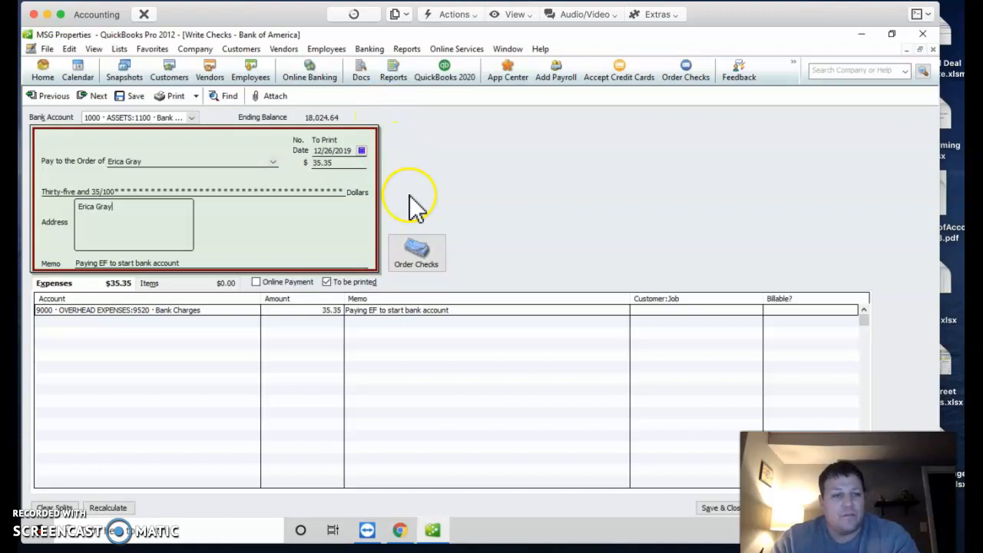
click(719, 509)
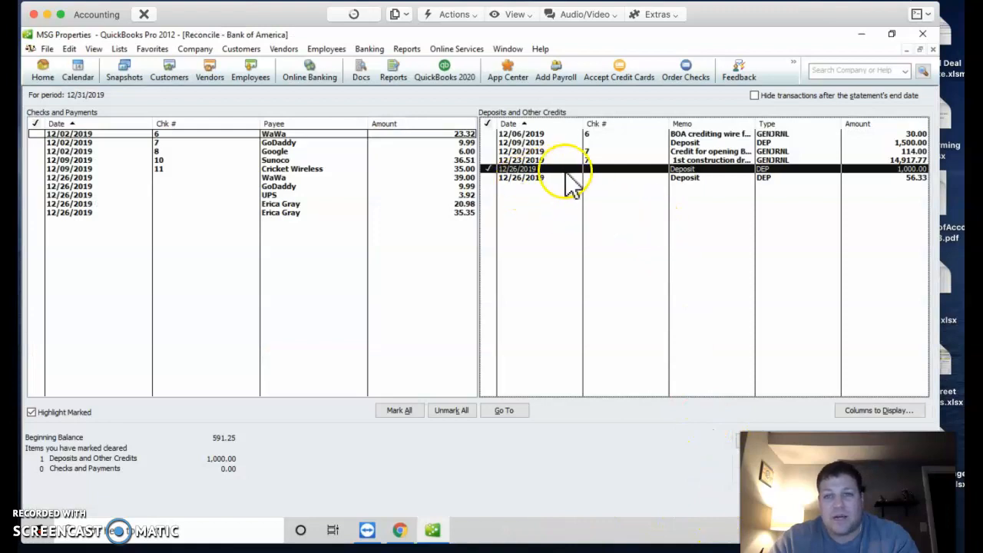
Step: Leave only the 56.33 deposit of 12/26/2019 marked as cleared, unmark the 1,000.00 deposit, and open the 56.33 deposit
click(714, 177)
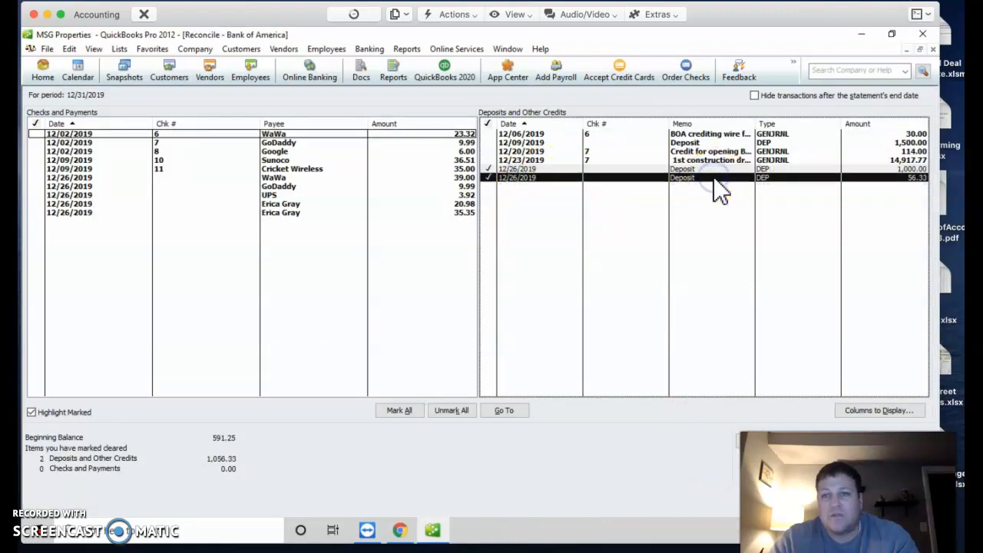
click(559, 168)
click(563, 177)
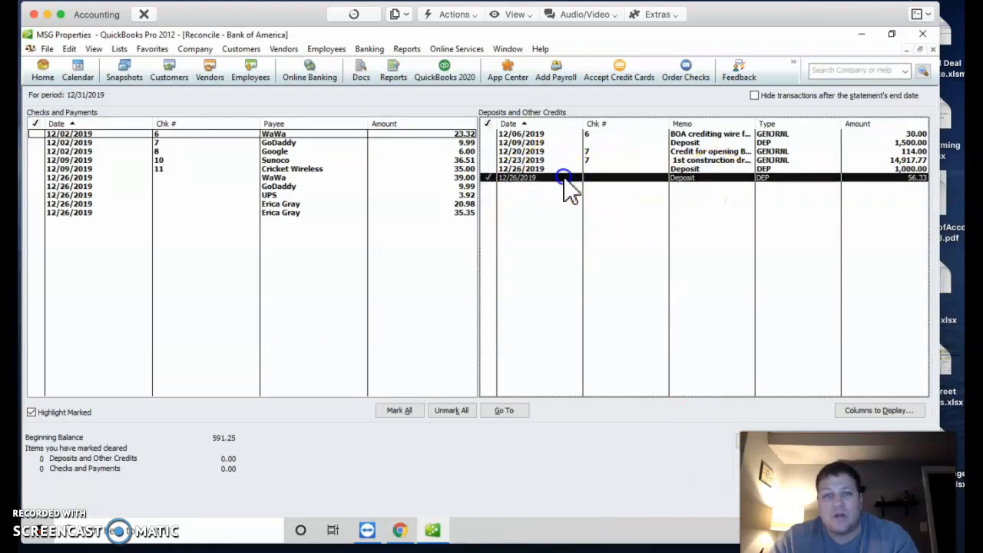
double_click(562, 177)
Step: Assign the deposit line's source account to 9520 · Bank Charges under Overhead Expenses
click(368, 175)
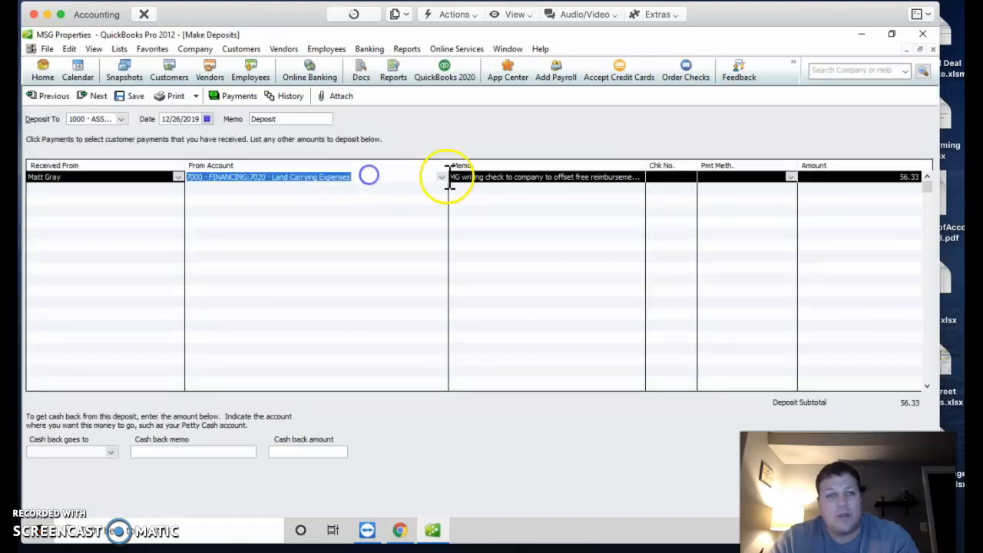
click(443, 178)
scroll(398, 284, up, 6)
scroll(385, 290, down, 3)
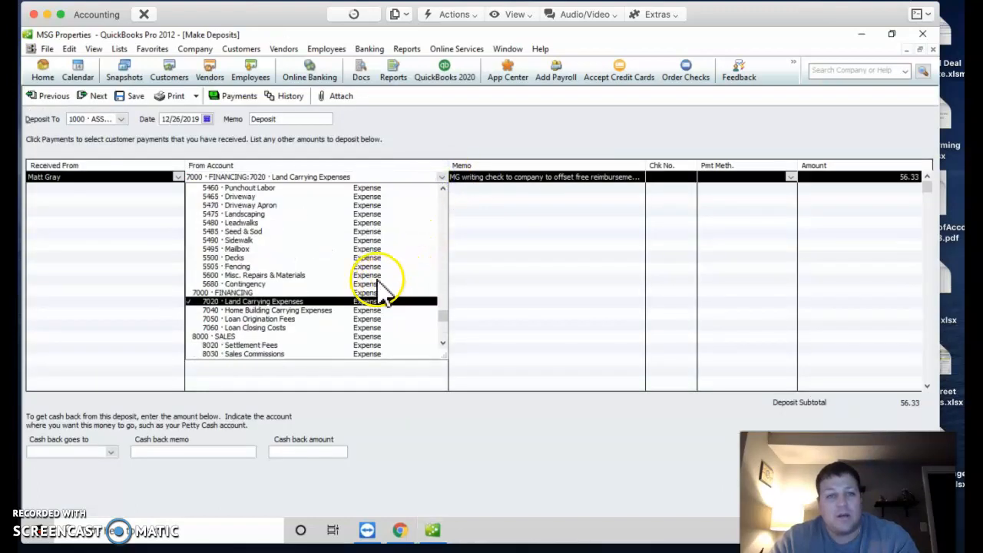
scroll(369, 299, down, 5)
click(263, 355)
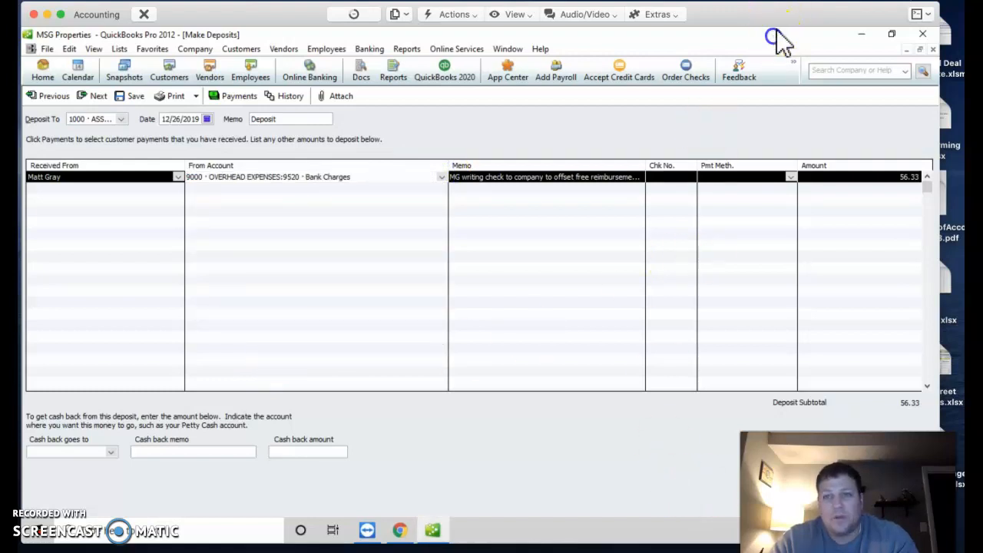
Step: Save and close the edited deposit, recording the changes, and bring the whole reconciliation window back into view
drag(773, 37, 636, 37)
click(637, 494)
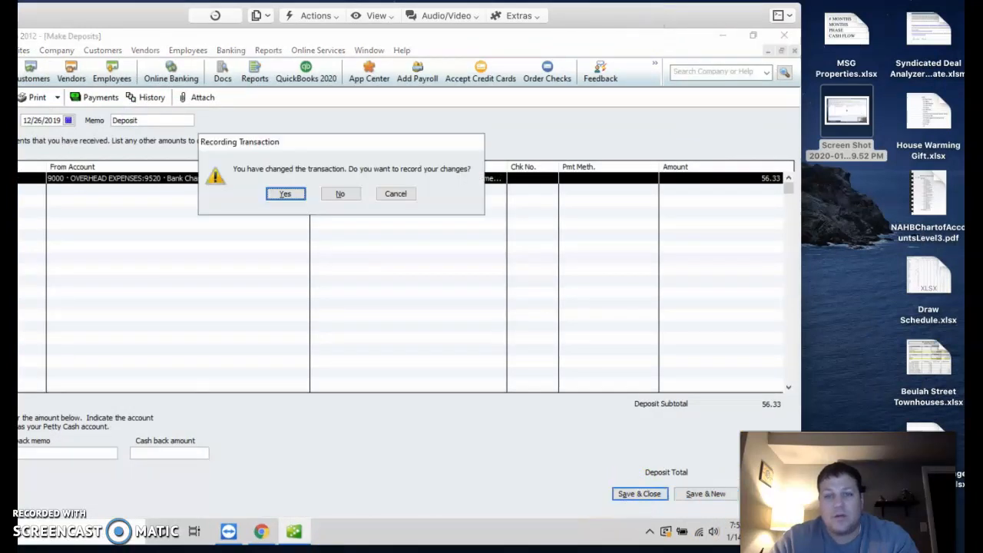
click(283, 195)
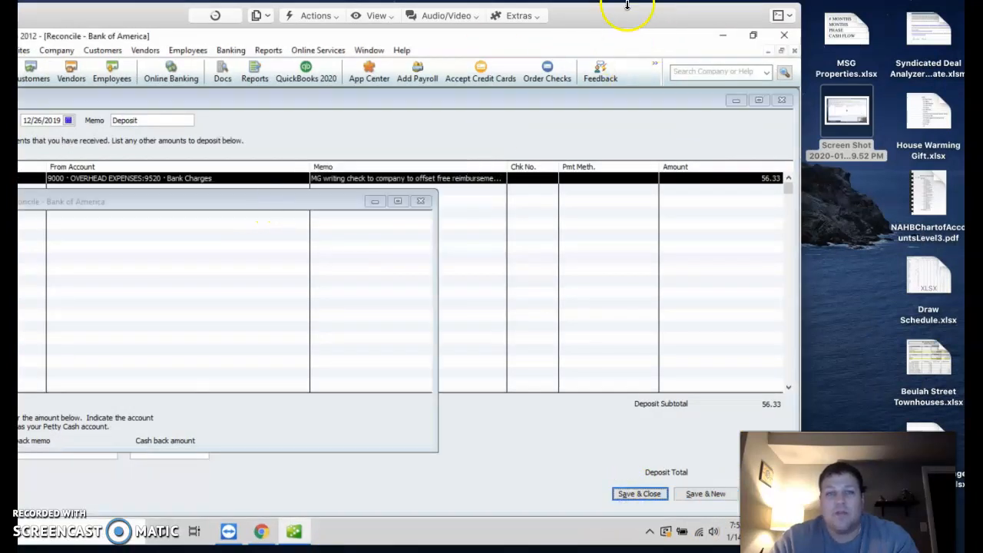
drag(588, 11, 726, 11)
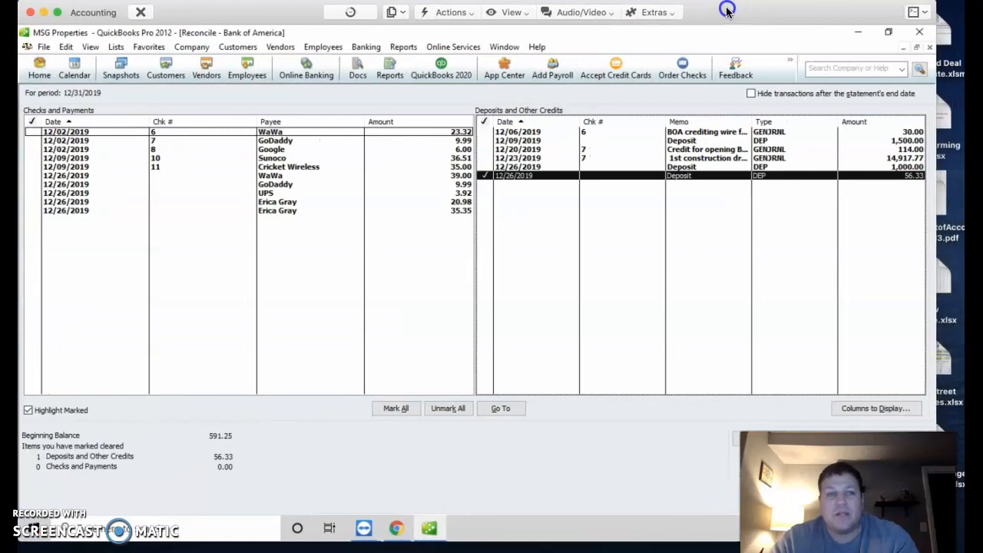
drag(285, 17, 287, 16)
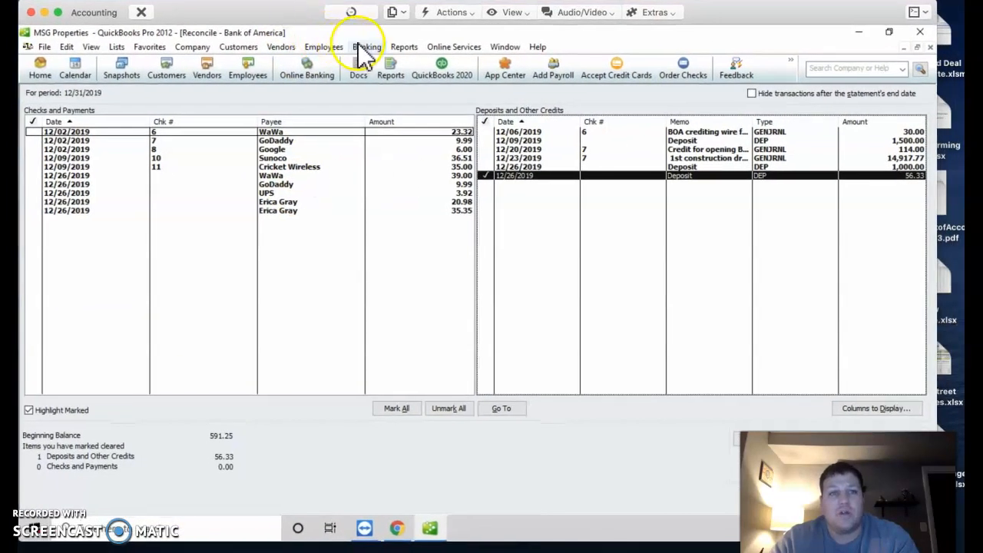
Step: Open the QuickReport for 9520 · Bank Charges from the chart of accounts
click(116, 47)
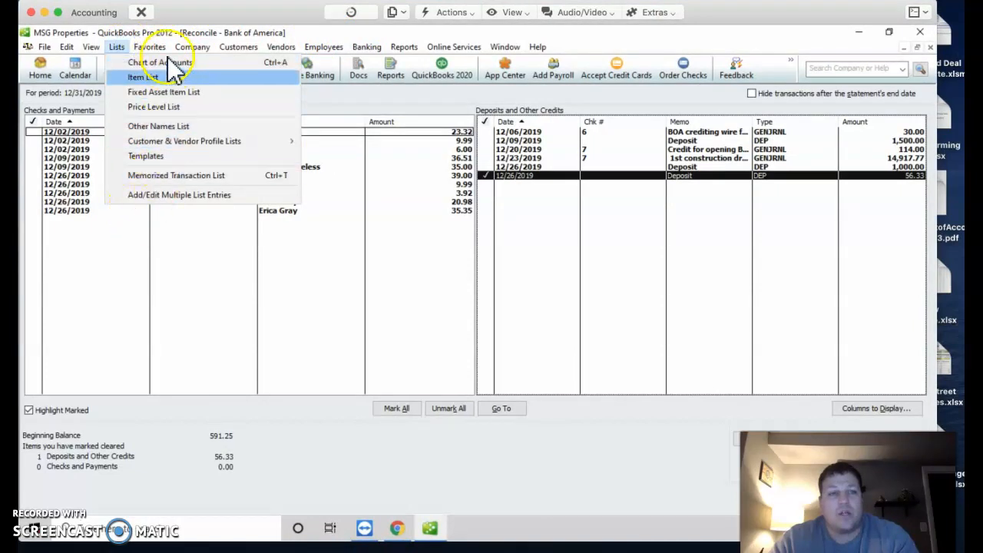
click(132, 63)
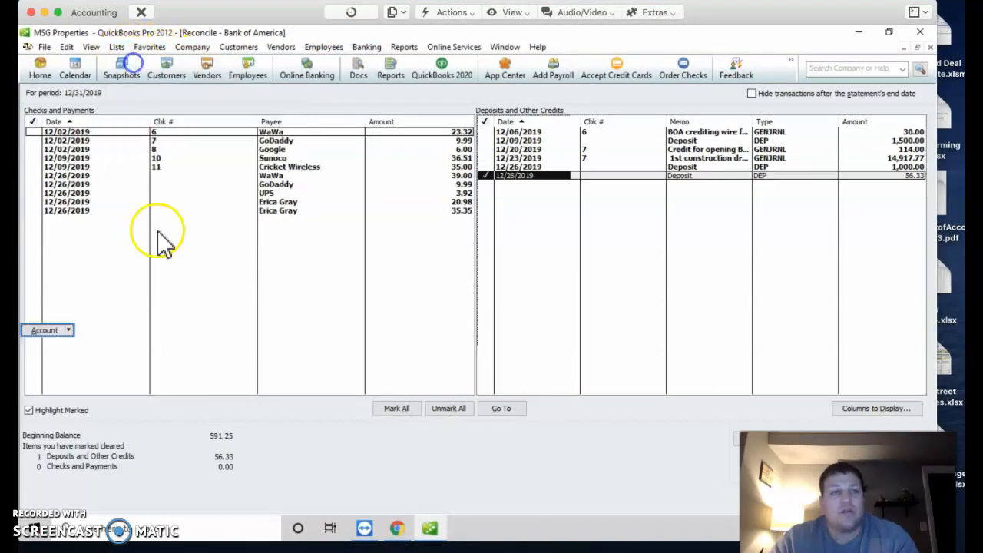
scroll(161, 280, down, 10)
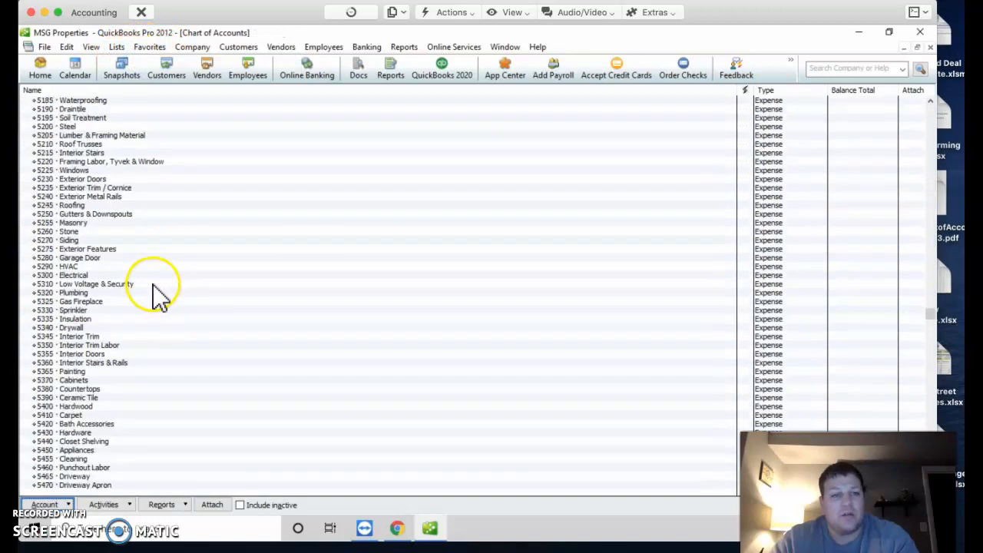
scroll(154, 292, down, 8)
scroll(115, 480, down, 1)
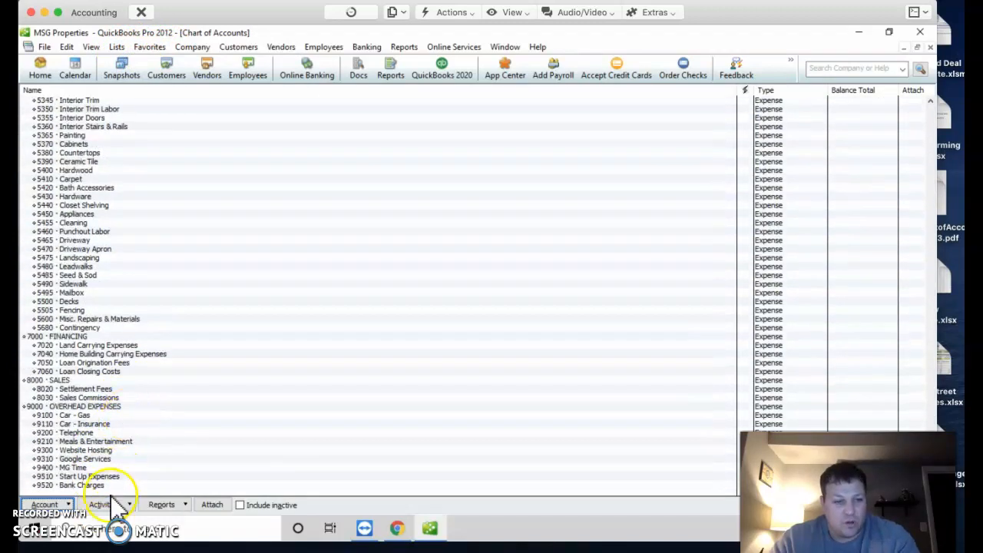
click(92, 486)
double_click(94, 486)
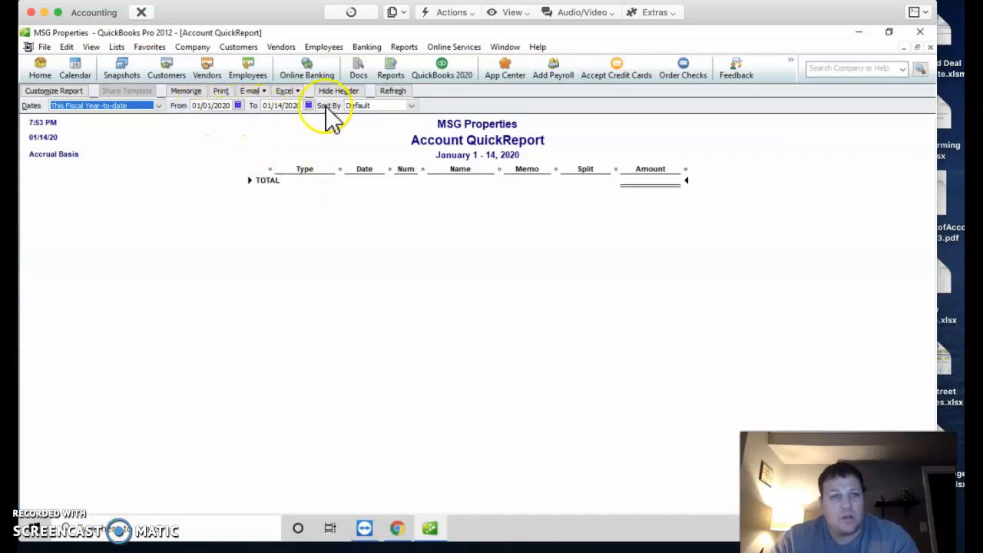
Step: Try to extend the report's date range by starting it at 12/01/2019 and again at a November 2019 date
click(238, 105)
click(198, 118)
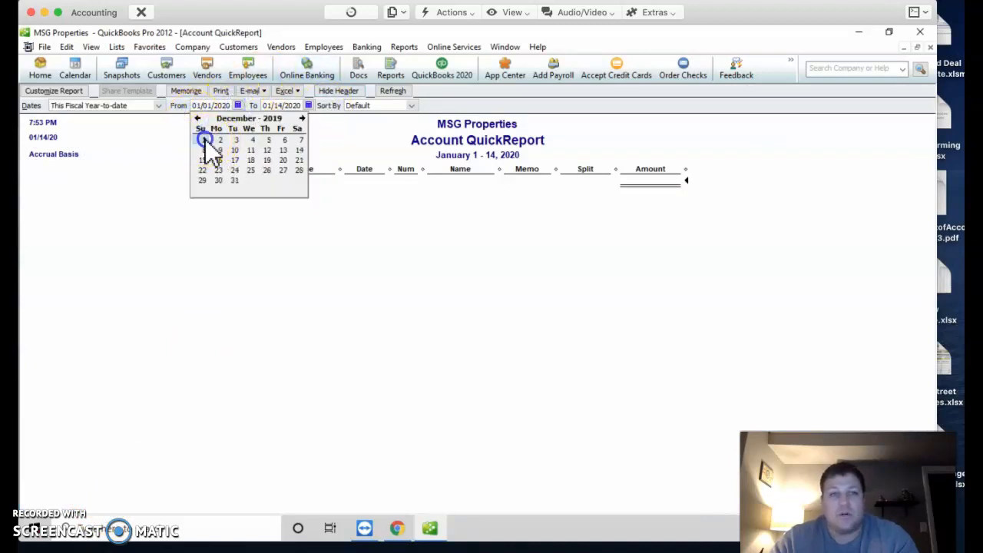
click(204, 140)
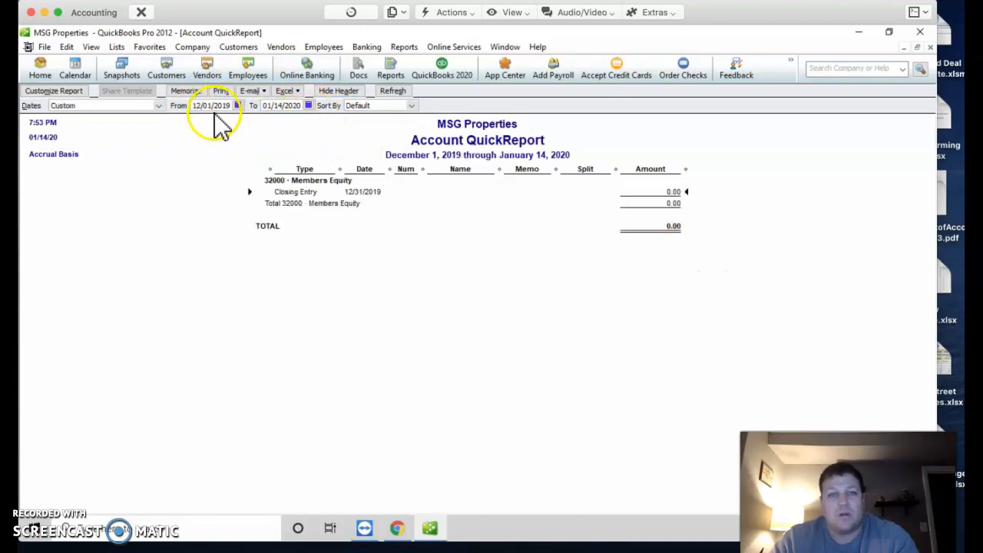
click(238, 106)
click(198, 118)
click(282, 138)
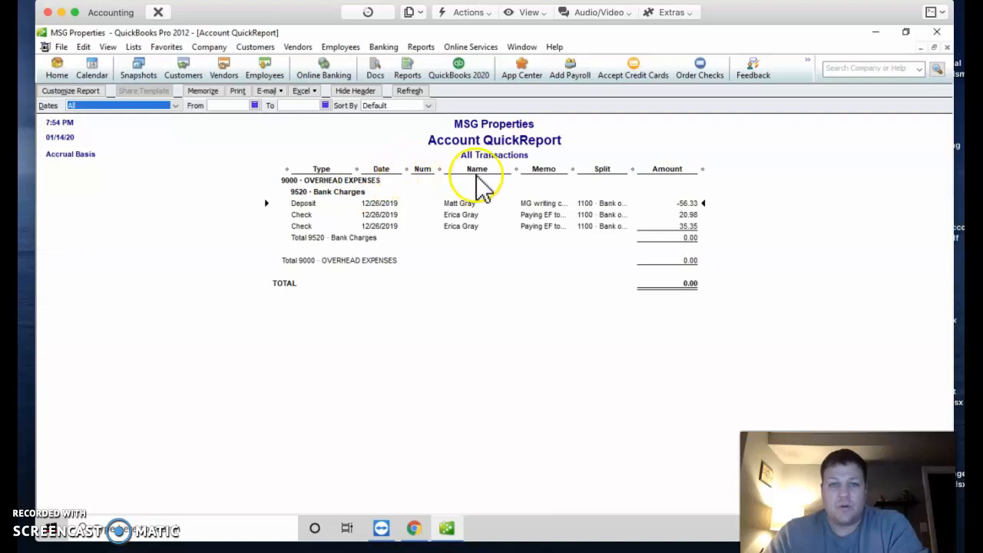
Step: Collapse the report's Name column and widen Memo to read the Bank Charges entries, closing the report and chart of accounts when done
drag(518, 171, 399, 170)
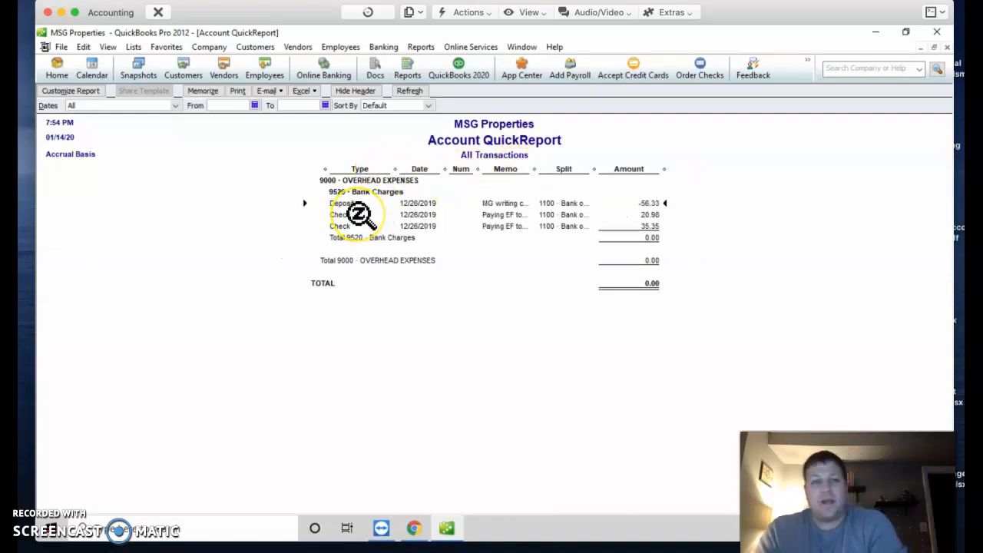
click(507, 214)
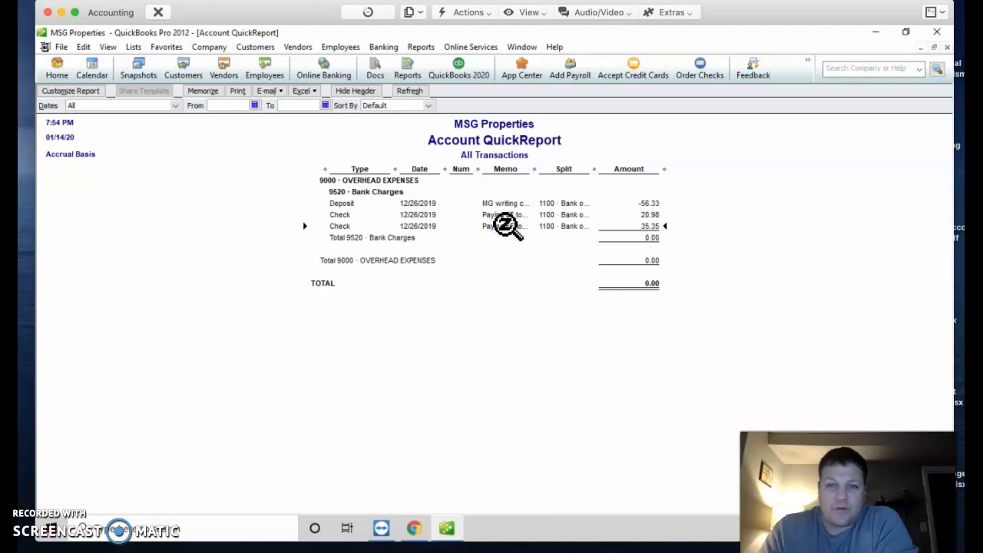
drag(533, 170, 698, 162)
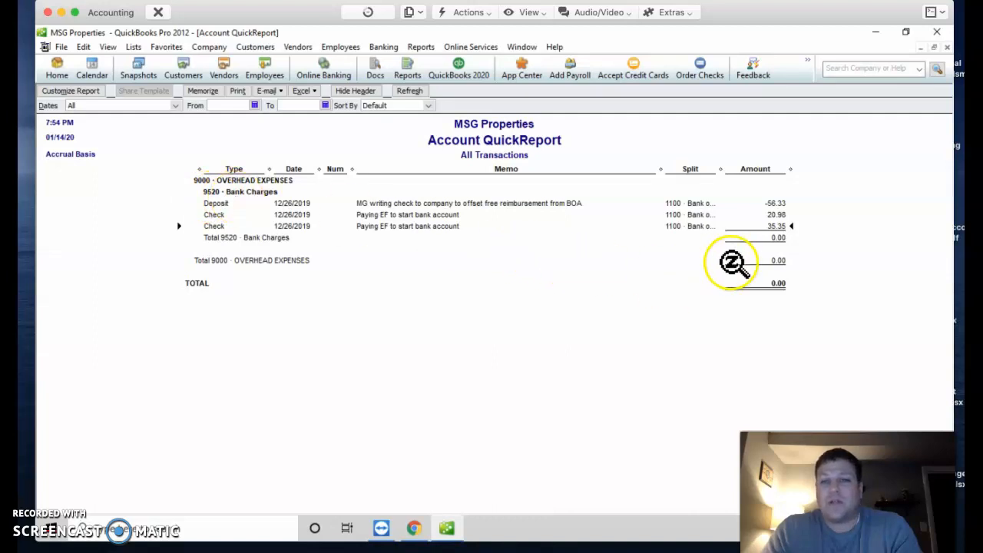
click(947, 47)
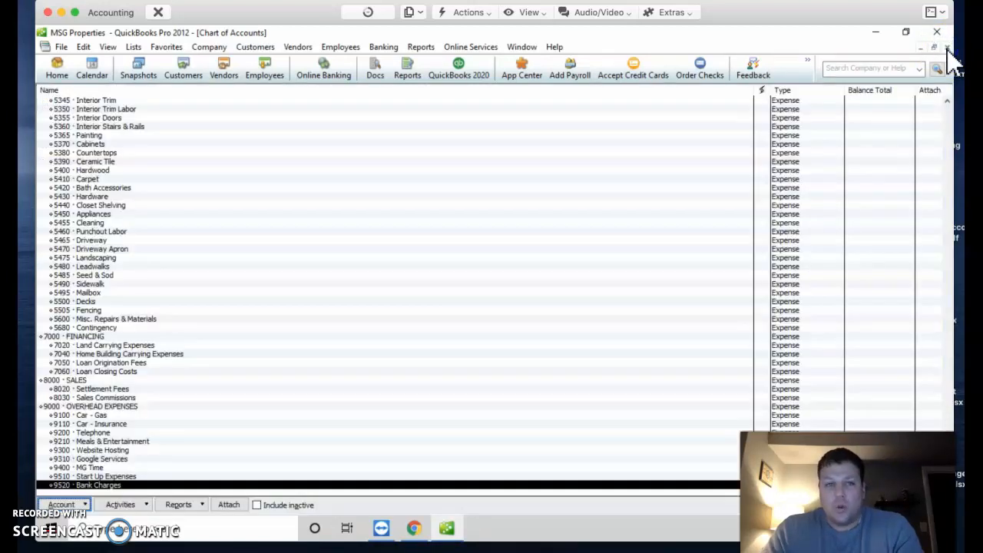
click(947, 48)
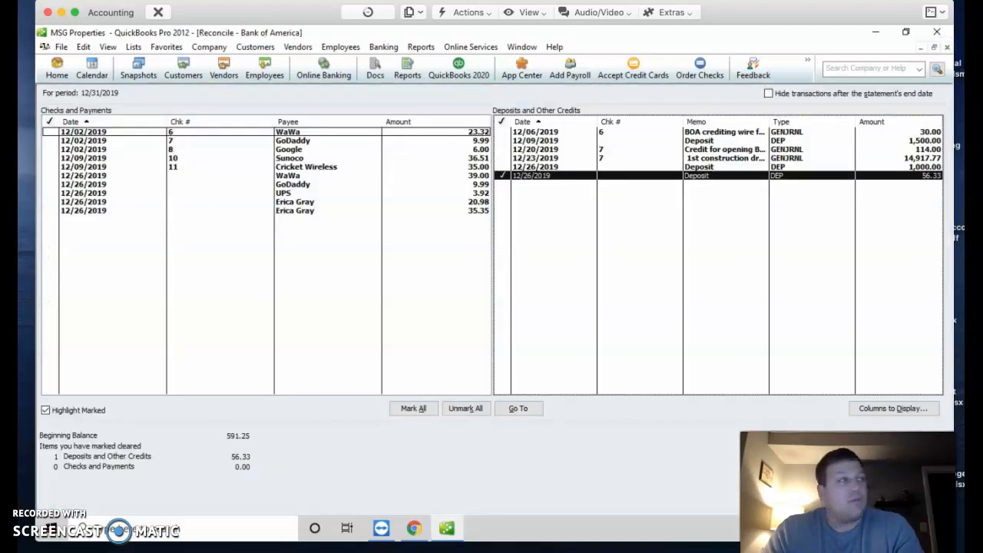
Step: Compare the bank statement's withdrawals and checks in Chrome with the payments in the reconciliation list, and move the statement away
drag(0, 122, 446, 233)
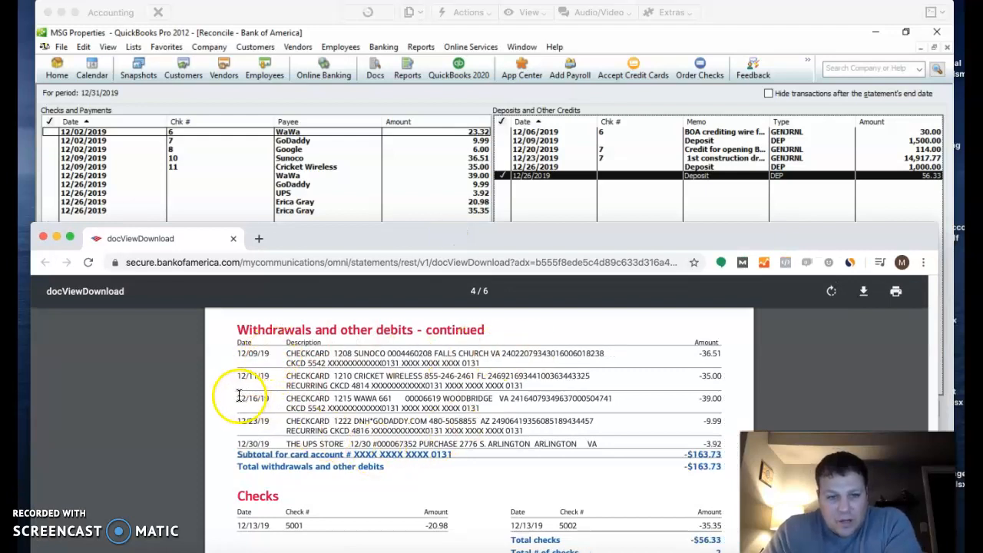
scroll(240, 396, up, 5)
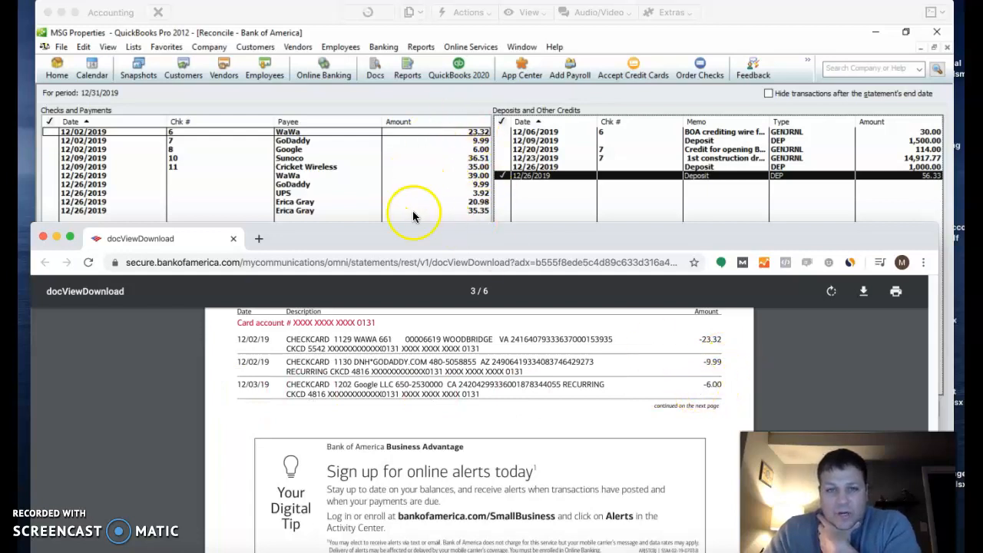
scroll(229, 417, down, 2)
scroll(229, 418, down, 6)
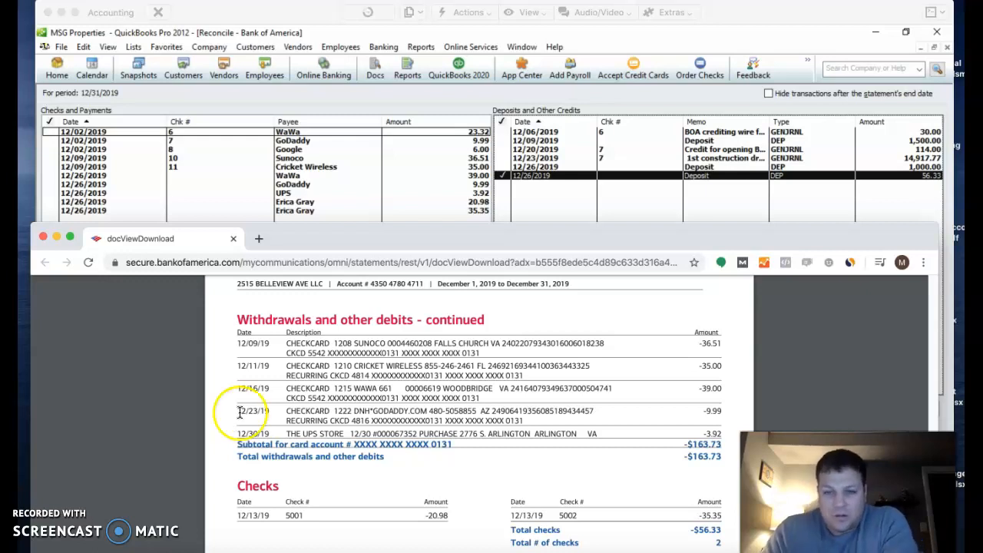
scroll(227, 441, down, 2)
scroll(226, 441, down, 1)
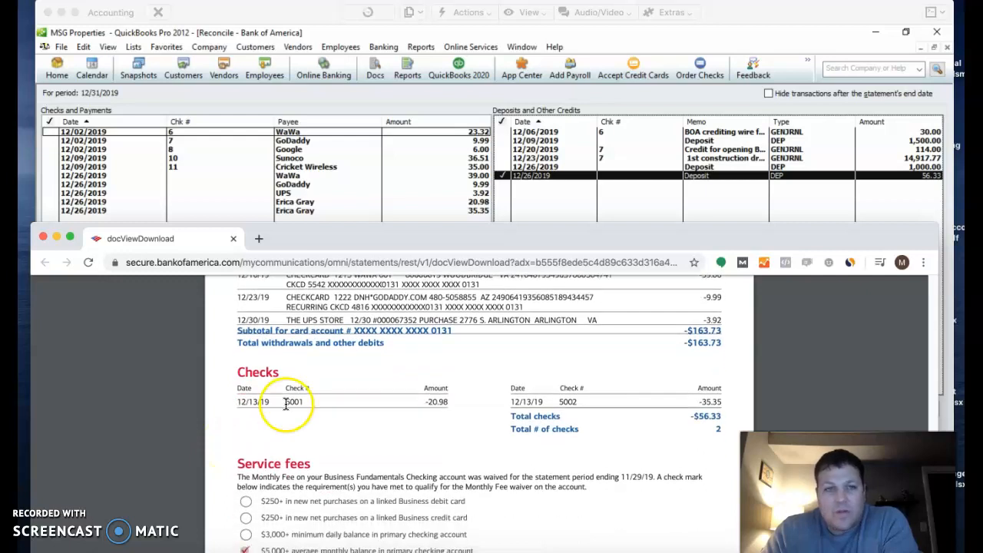
drag(325, 240, 335, 0)
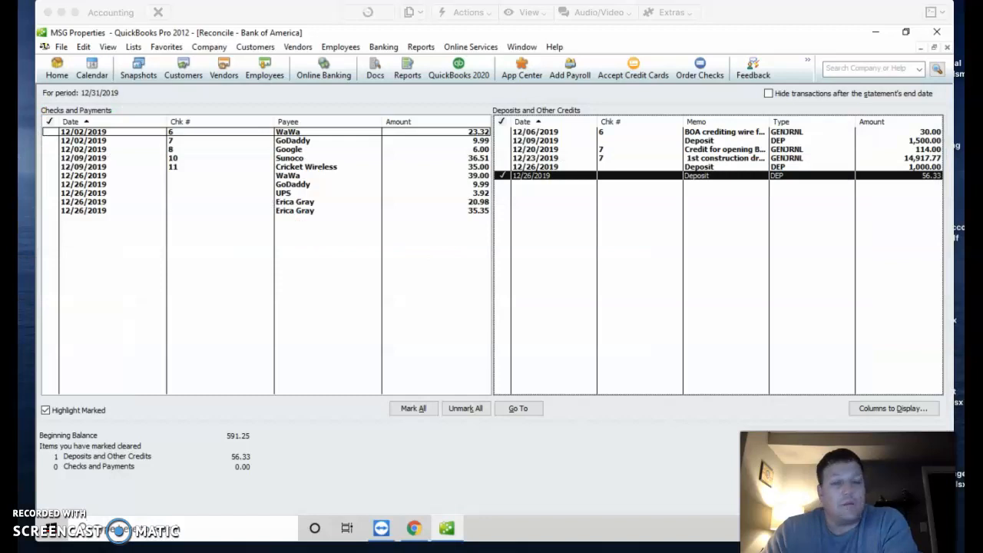
Step: Check the expense accounts on WaWa check 6 and GoDaddy check 7, closing each one after review
double_click(295, 135)
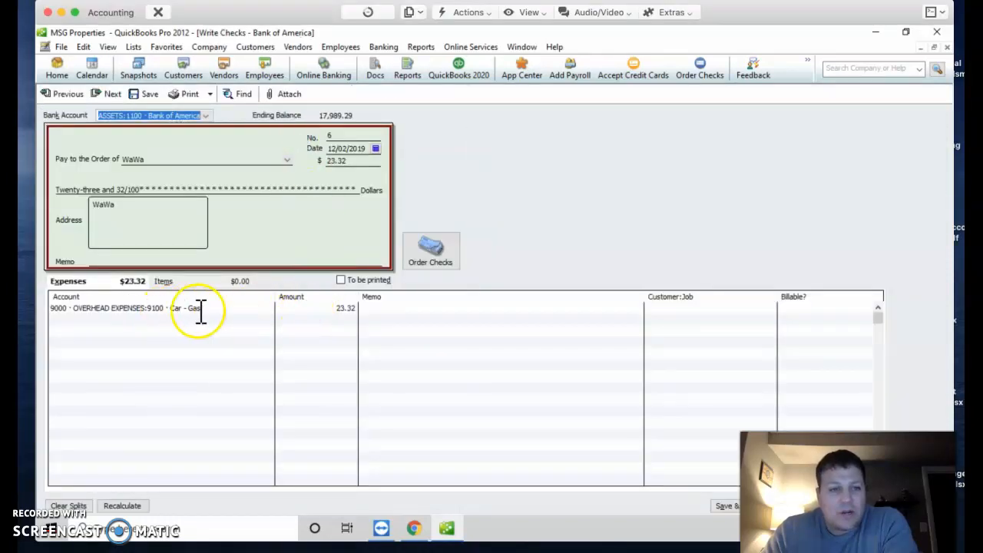
click(230, 307)
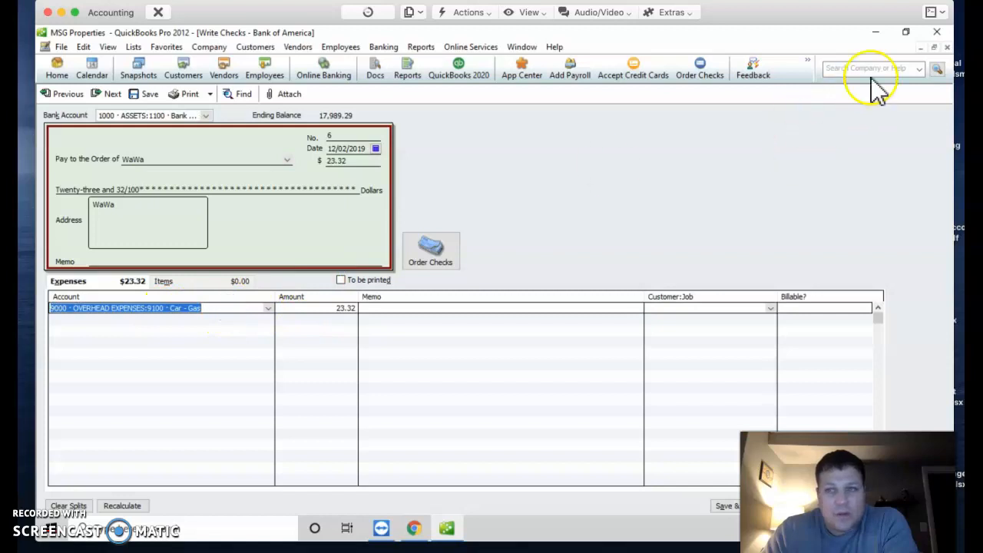
click(946, 47)
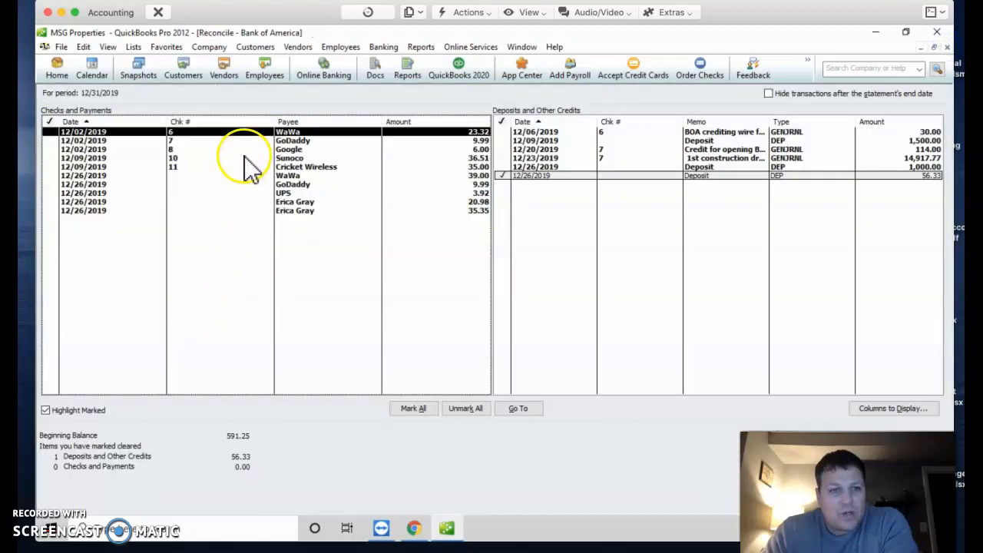
double_click(290, 141)
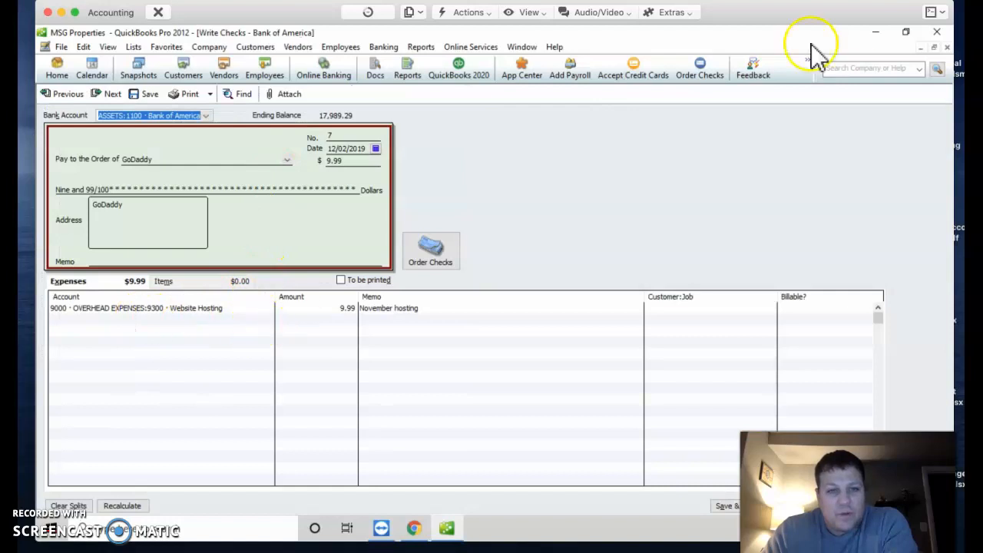
click(946, 47)
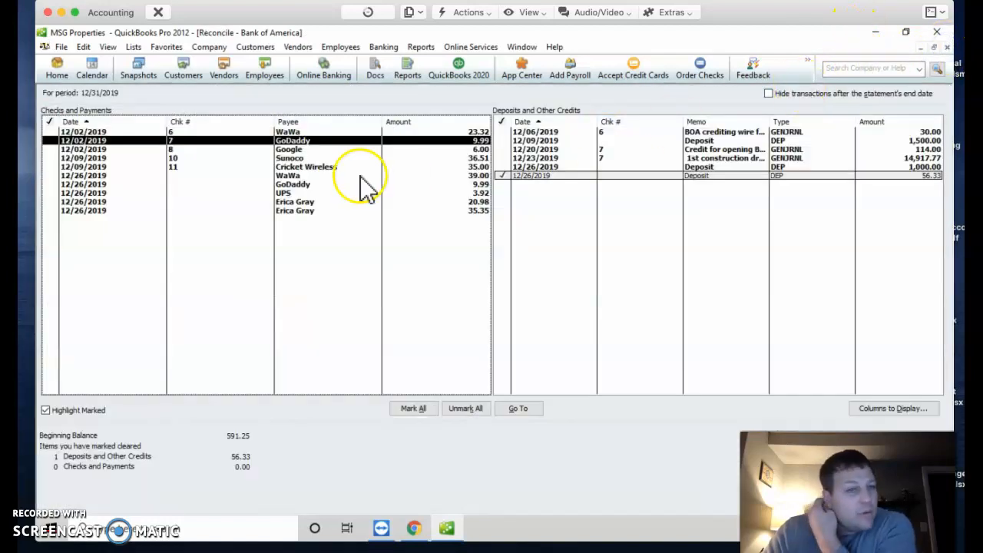
Step: Check the expense accounts on Google check 8 and Sunoco check 10, closing each one after review
click(313, 149)
double_click(313, 149)
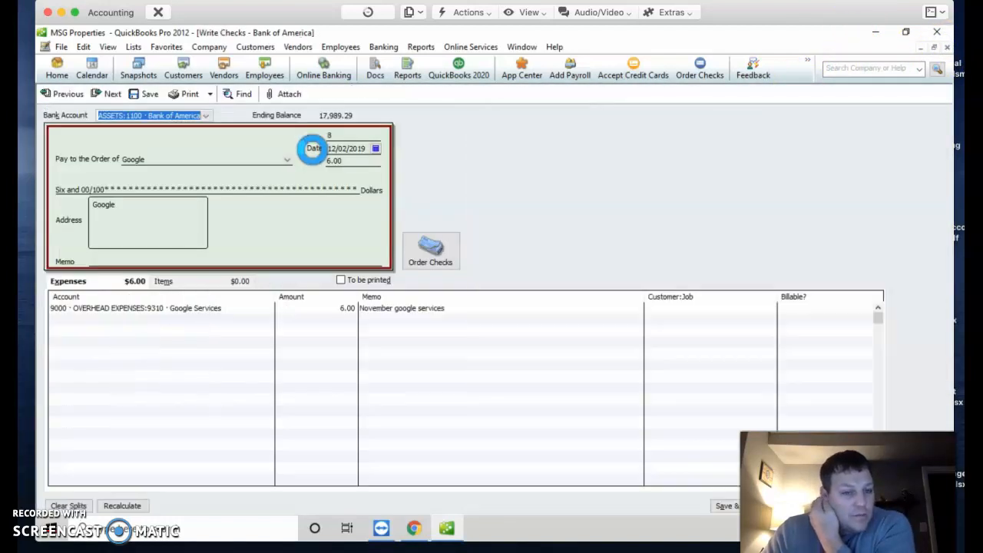
click(947, 47)
double_click(301, 156)
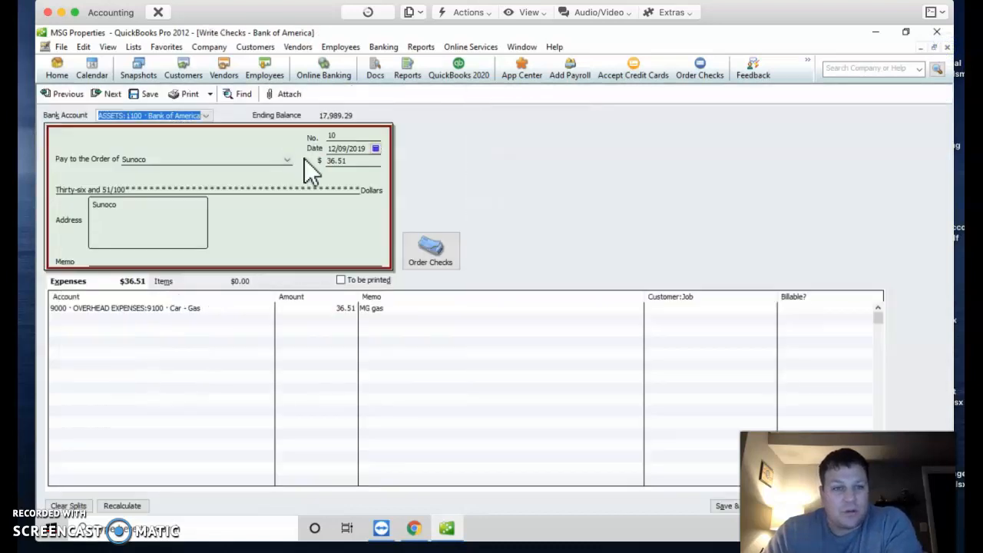
click(946, 47)
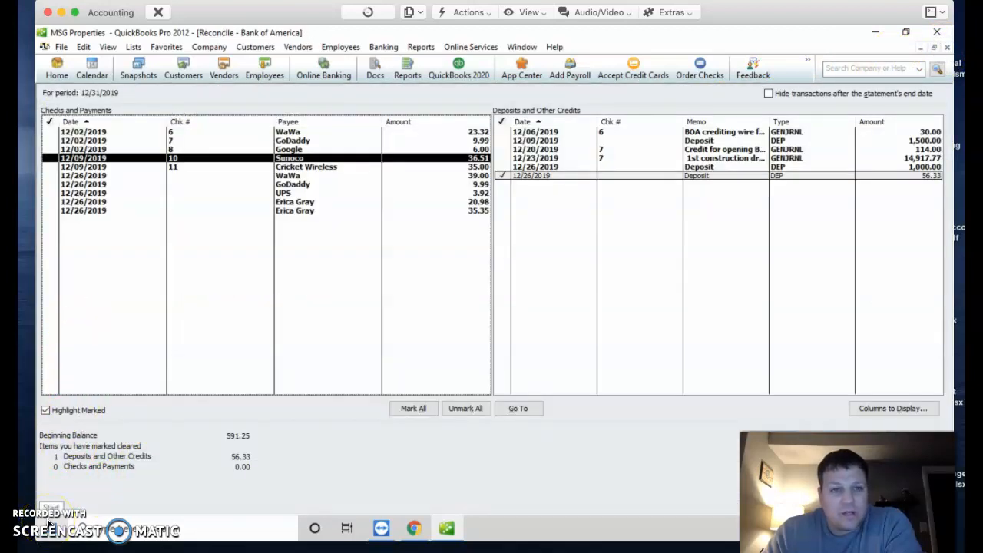
Step: Review the deposits and withdrawals on the December bank statement in Chrome, and move the statement away
click(50, 526)
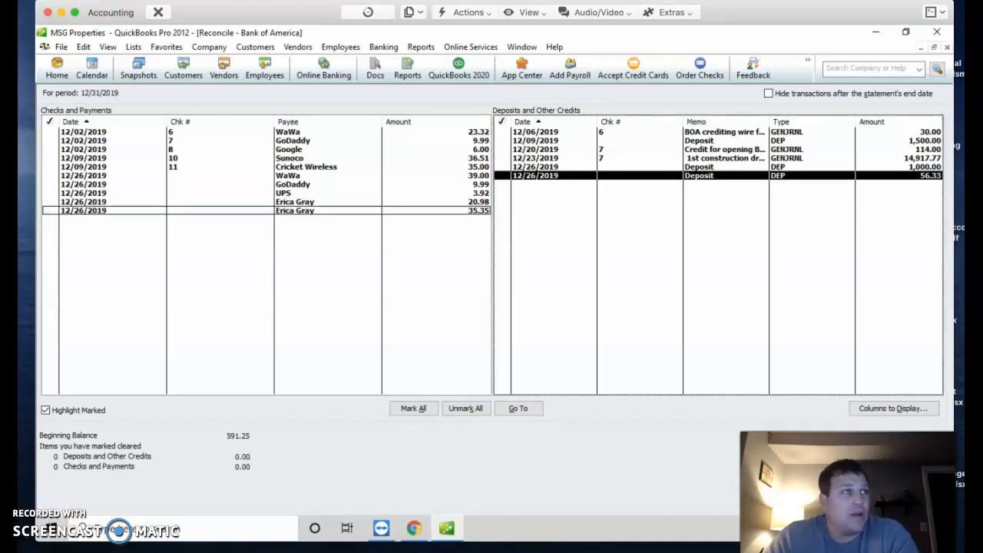
drag(384, 548, 372, 22)
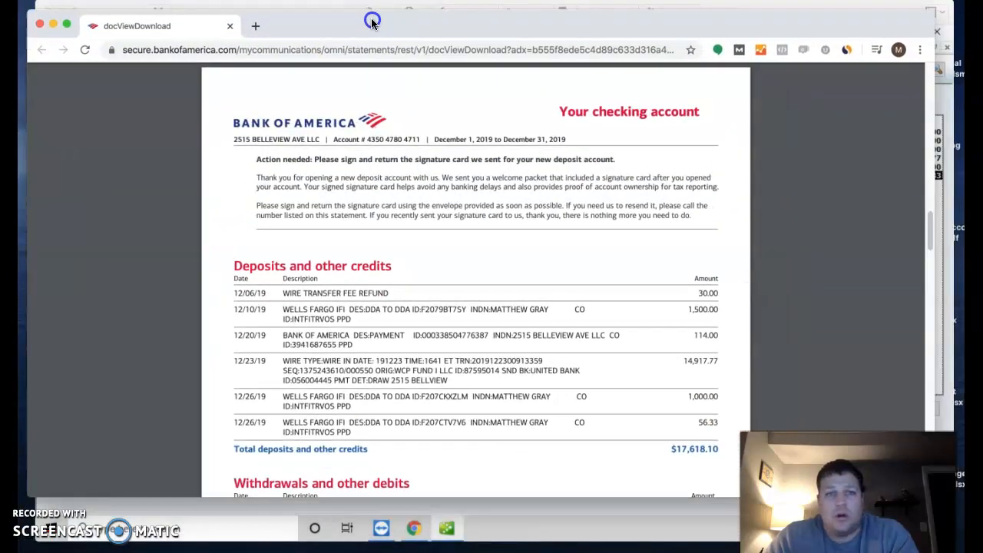
scroll(126, 269, up, 20)
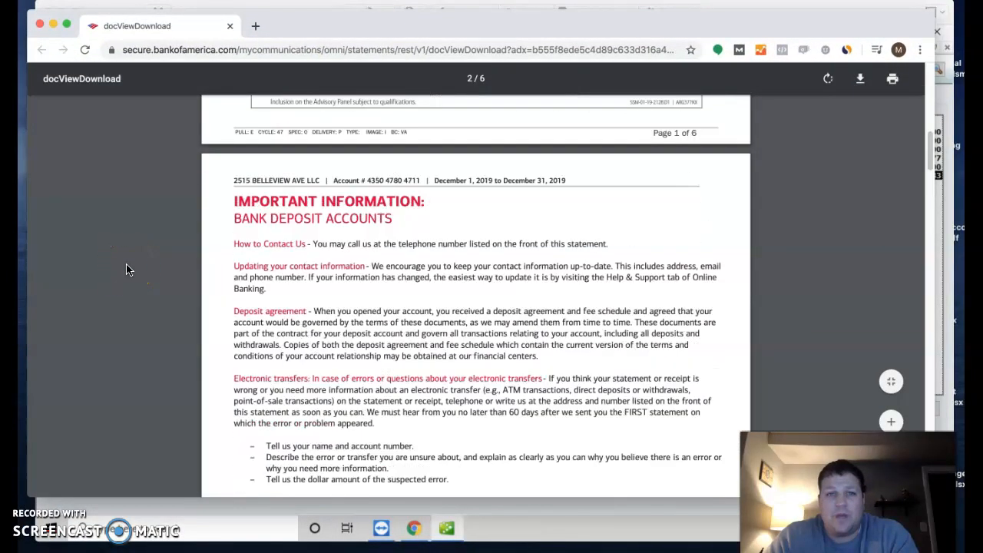
scroll(128, 269, down, 20)
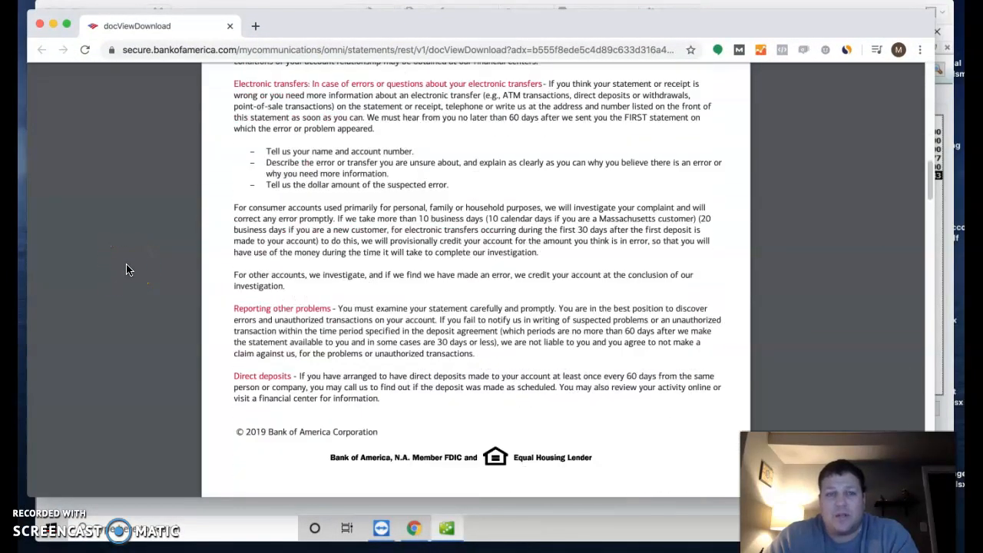
scroll(127, 267, up, 1)
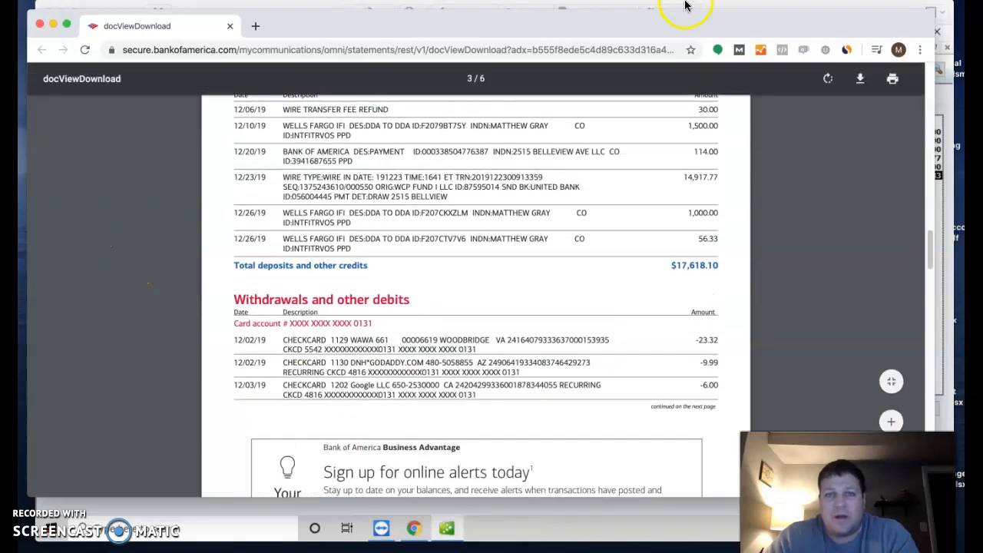
drag(696, 20, 19, 230)
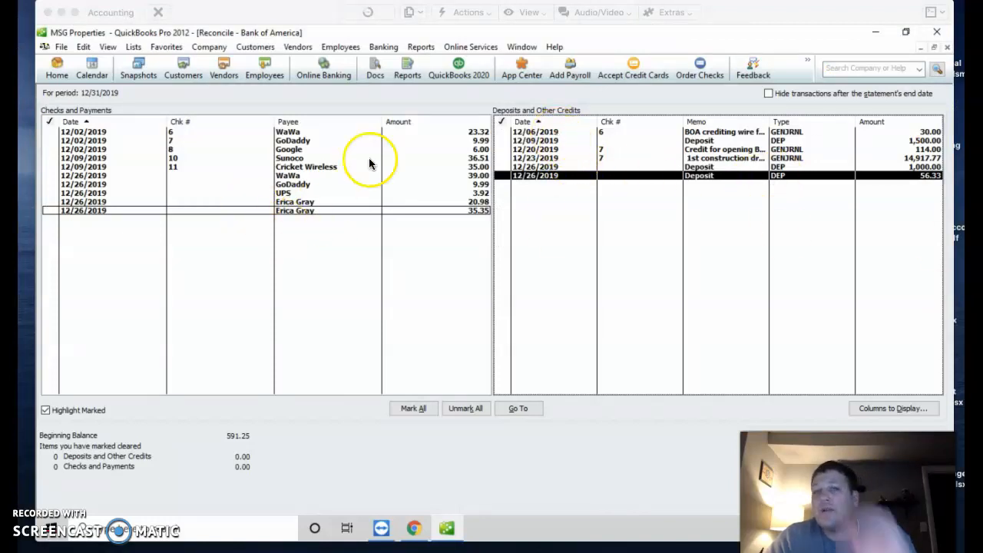
Step: Check the ending balance and difference in the reconciliation window, and mark the 12/06/2019 wire fee credit of 30.00 as cleared
drag(774, 16, 572, 16)
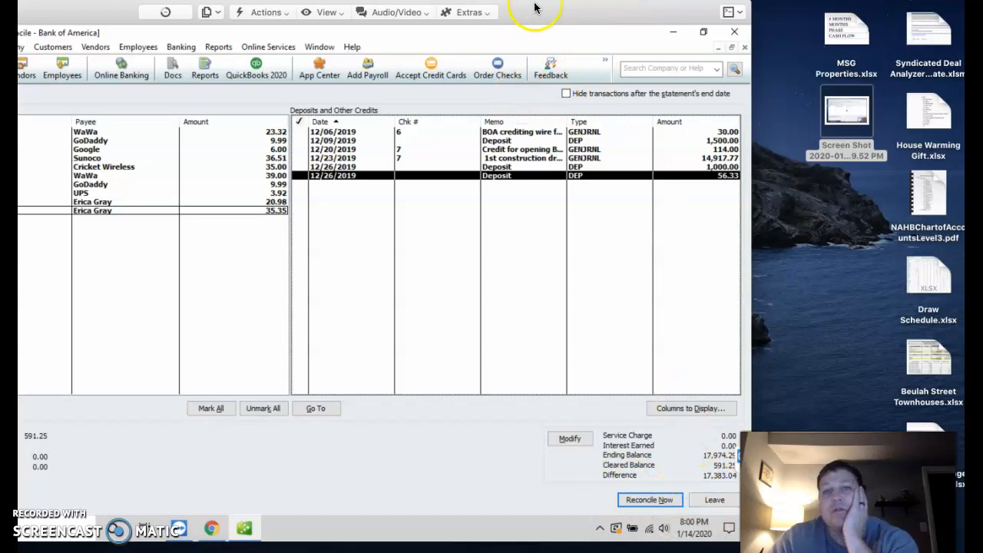
drag(538, 16, 752, 11)
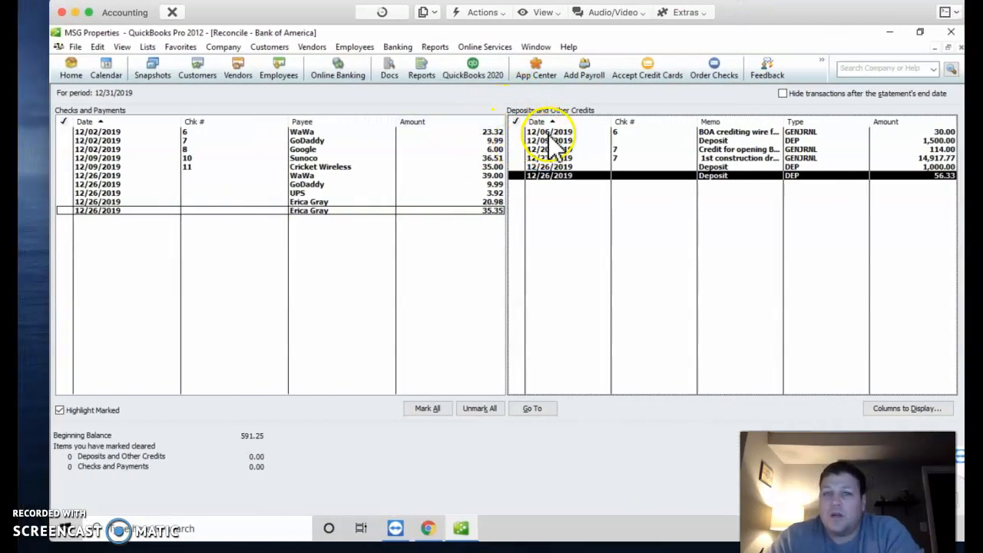
drag(730, 9, 698, 17)
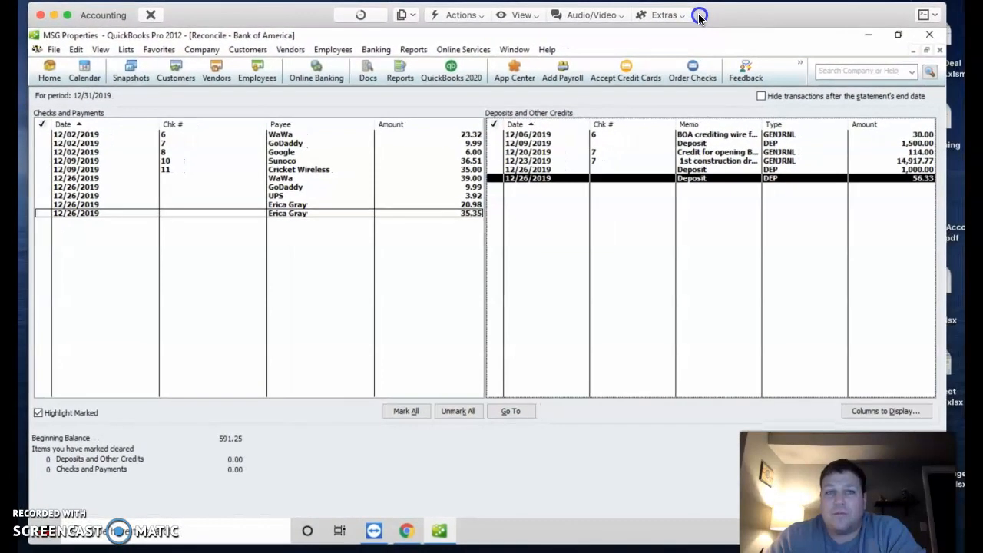
click(524, 135)
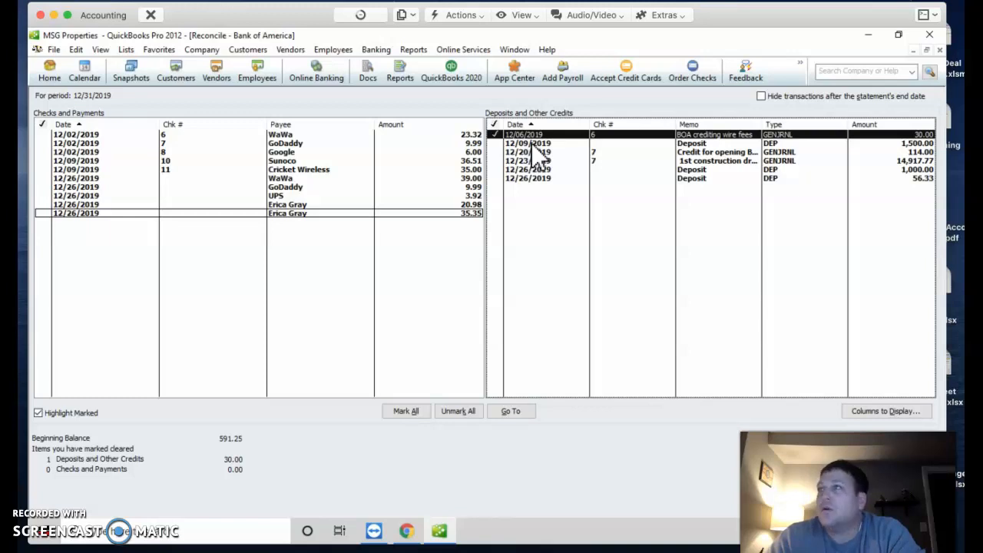
Step: Change the 1,500.00 deposit's date to 12/10/2019, record the change, and mark the deposit as cleared
double_click(531, 143)
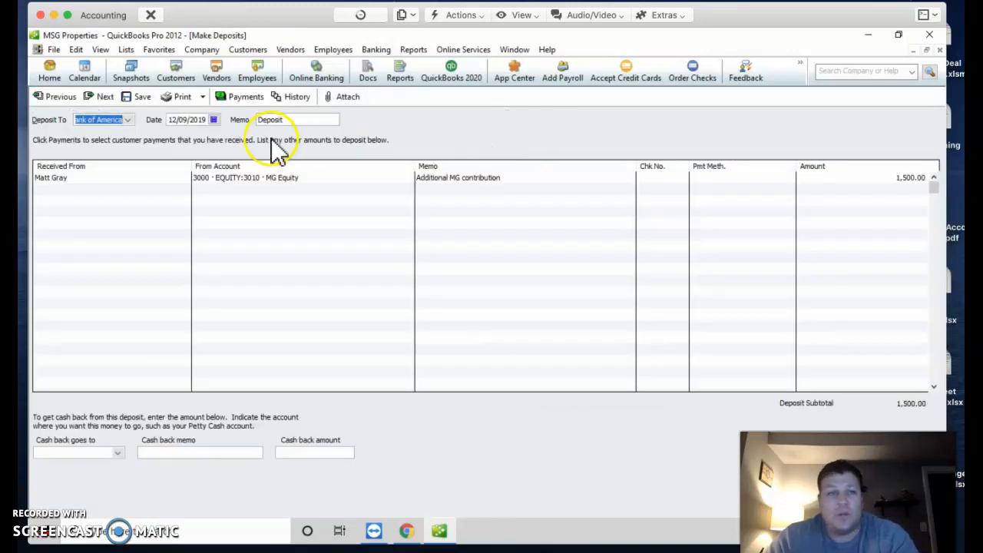
click(214, 119)
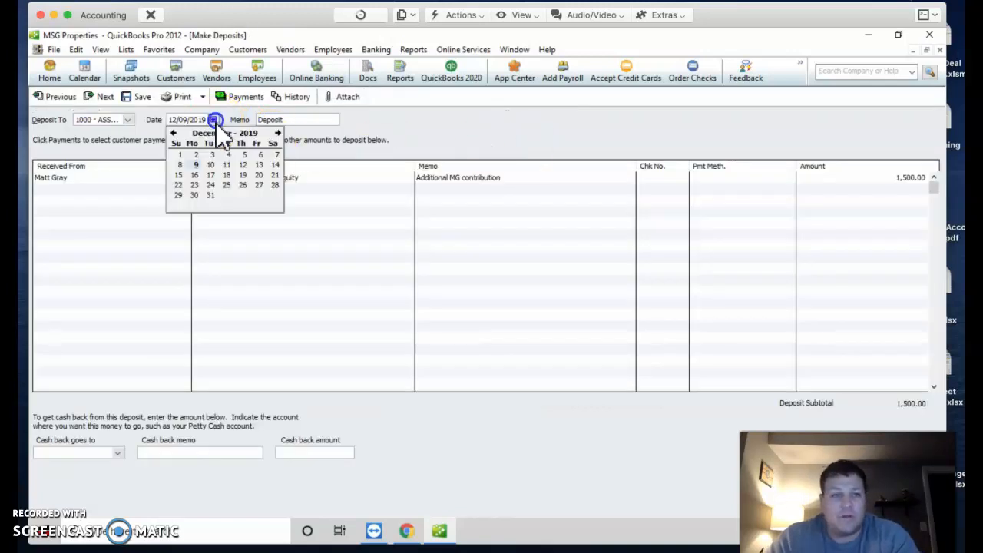
click(215, 164)
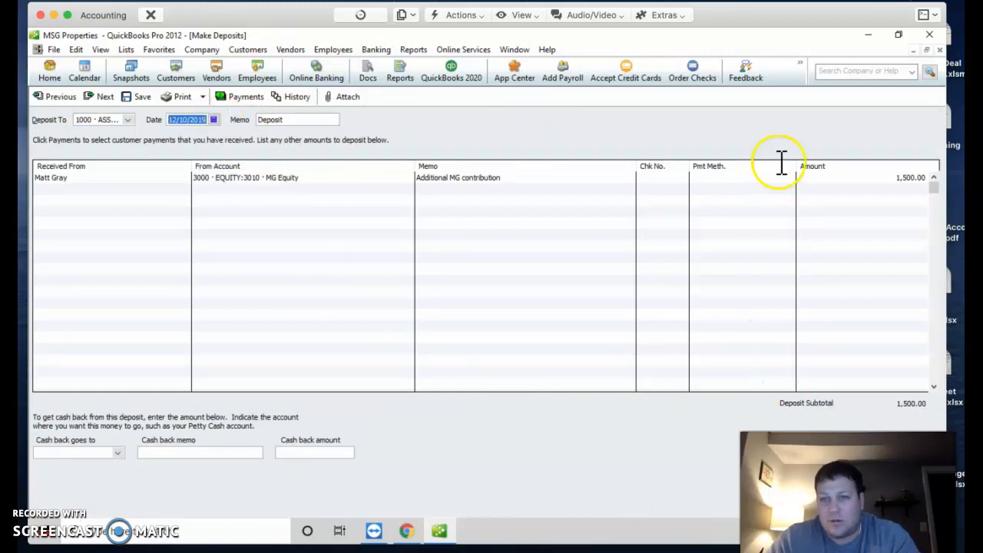
click(780, 492)
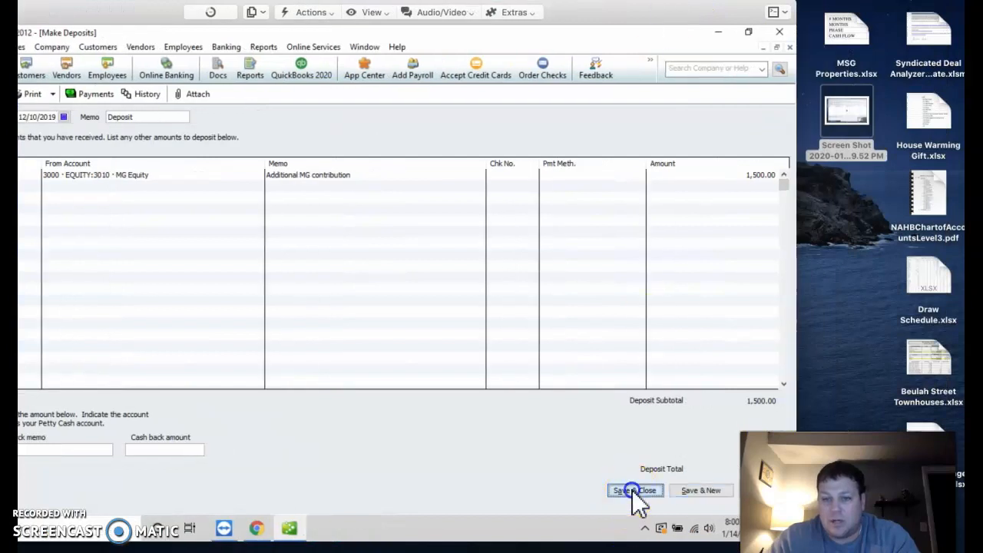
click(281, 192)
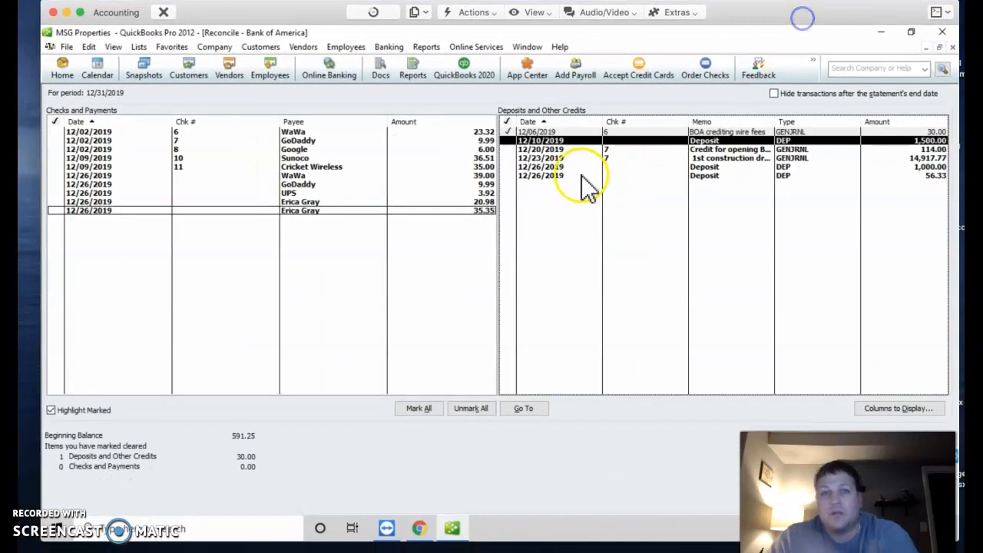
click(512, 142)
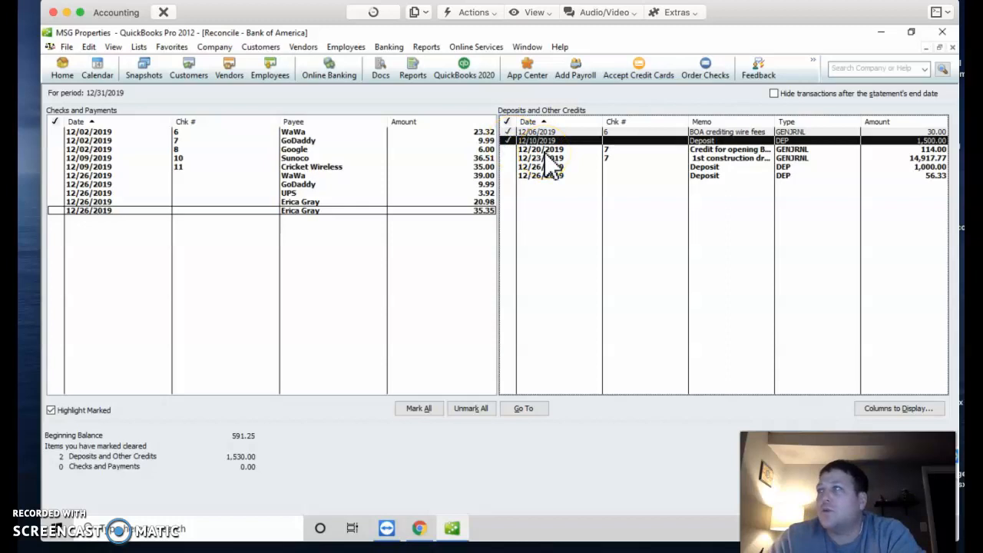
Step: Mark the remaining deposits and credits from 12/20 to 12/26, plus WaWa check 6 and GoDaddy check 7, as cleared
click(544, 150)
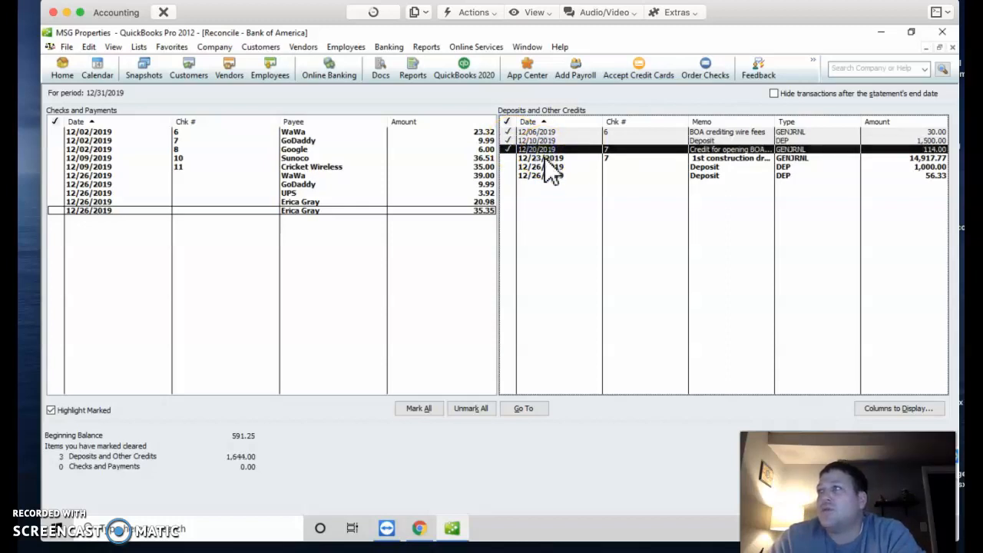
click(544, 158)
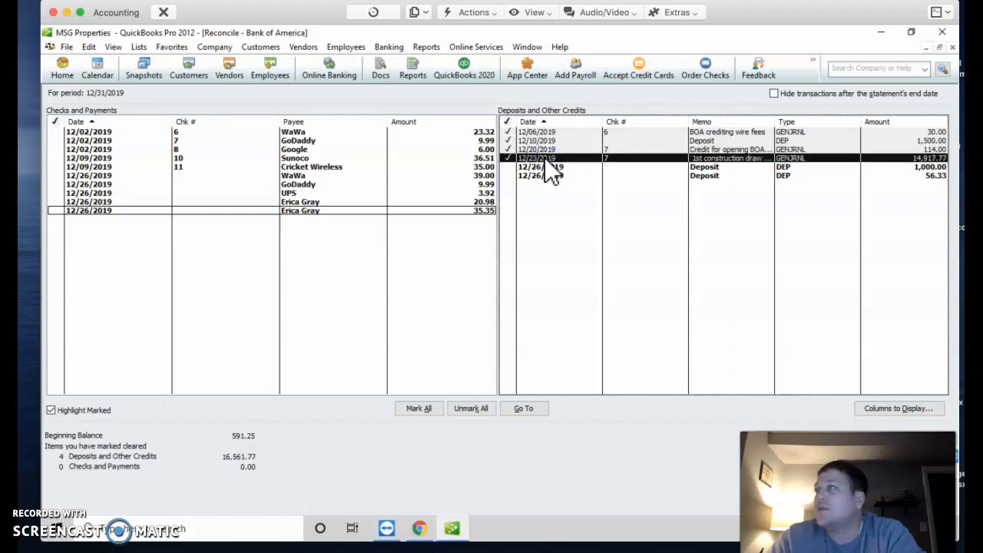
click(545, 167)
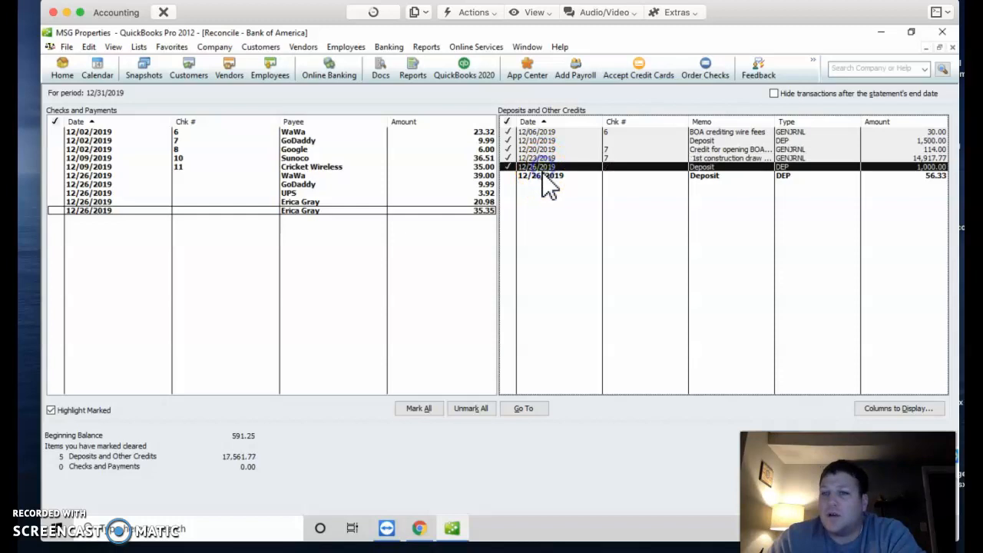
click(542, 175)
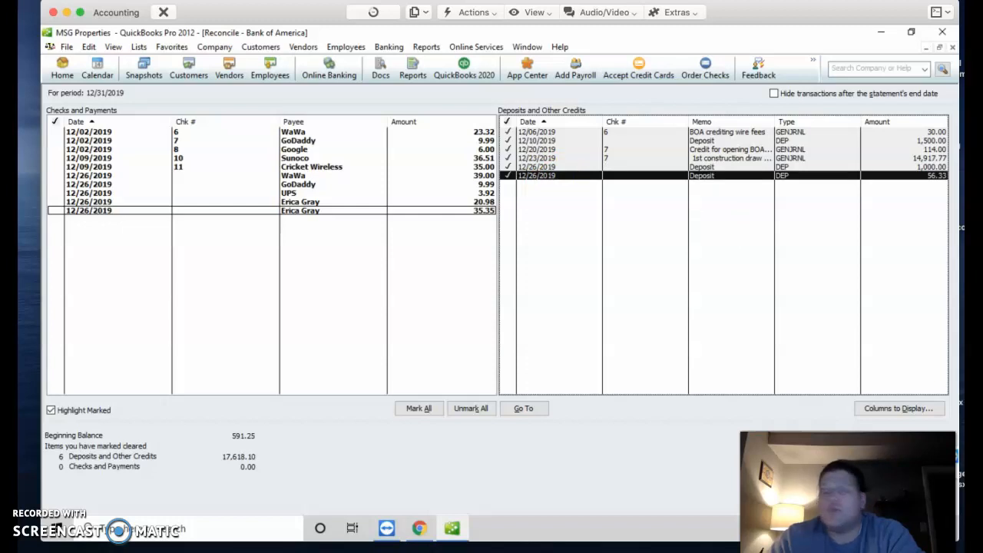
click(103, 132)
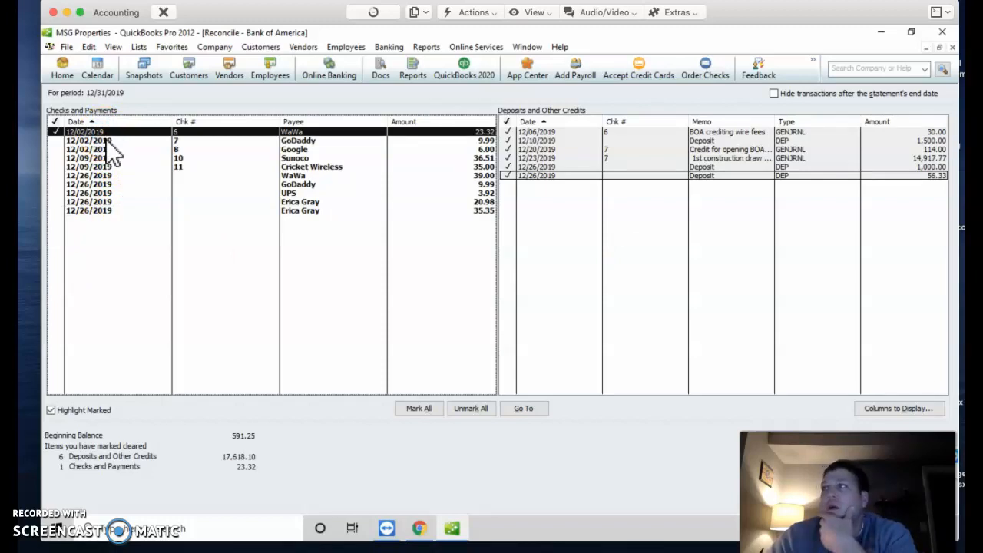
click(106, 141)
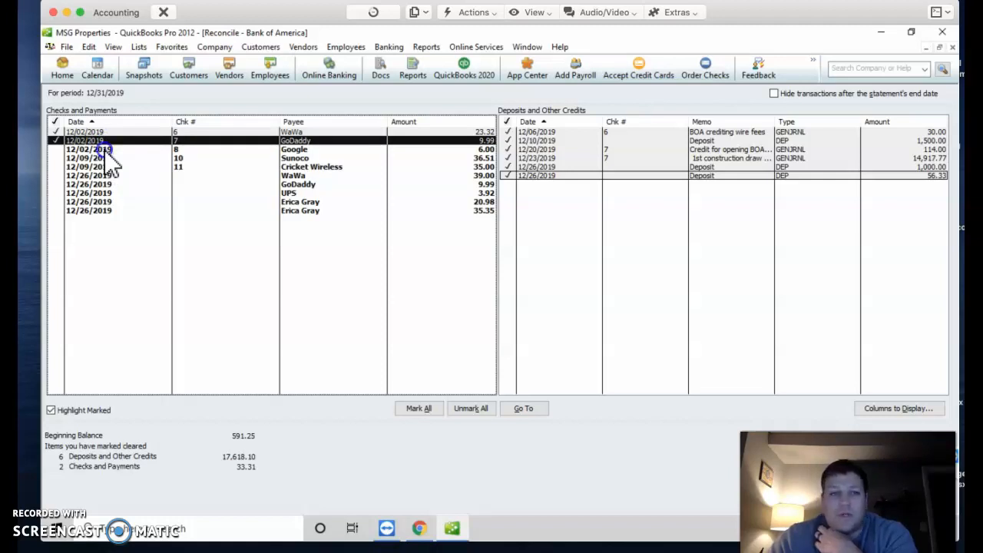
Step: Change Google check 8's date to 12/03/2019 and record it, marking that check and Sunoco check 10 as cleared
double_click(106, 151)
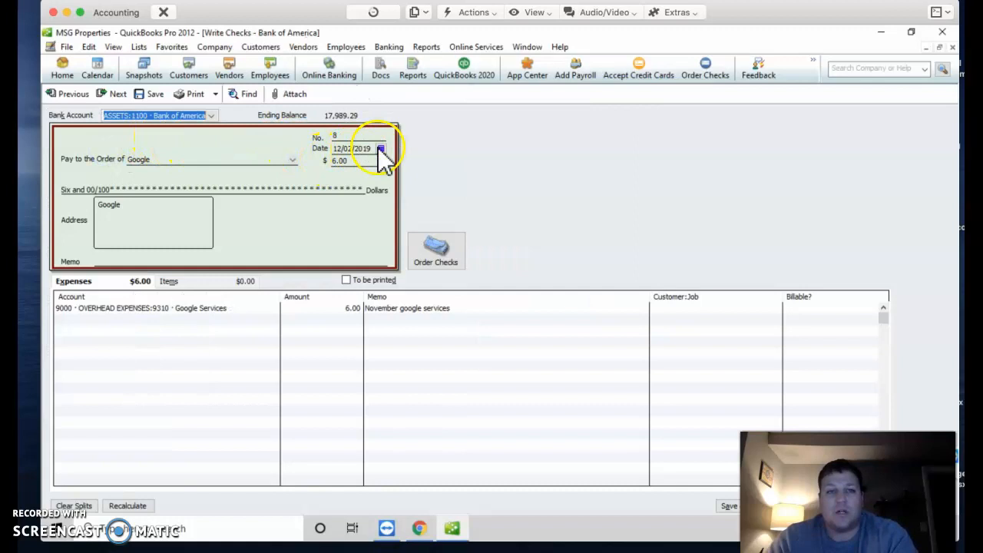
click(380, 148)
click(376, 183)
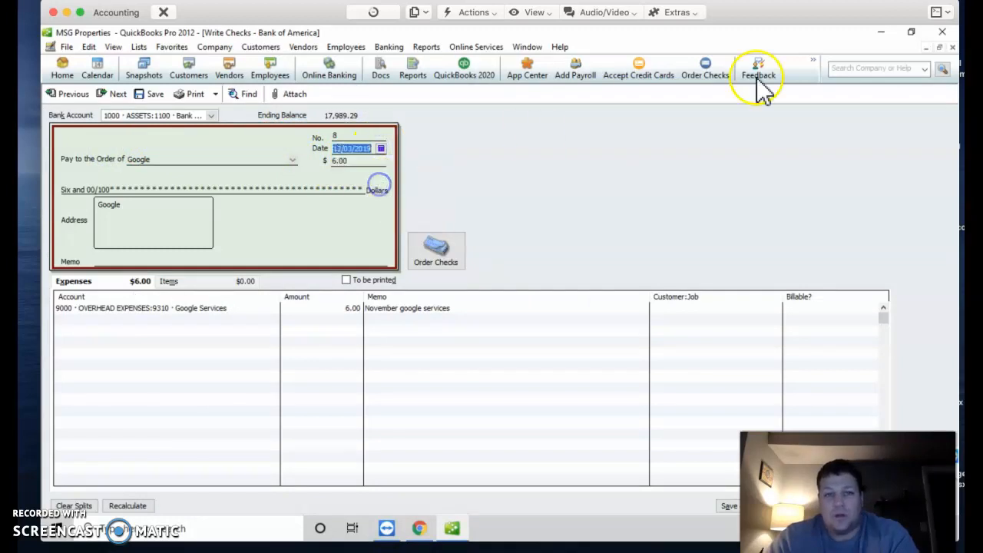
drag(807, 17, 696, 18)
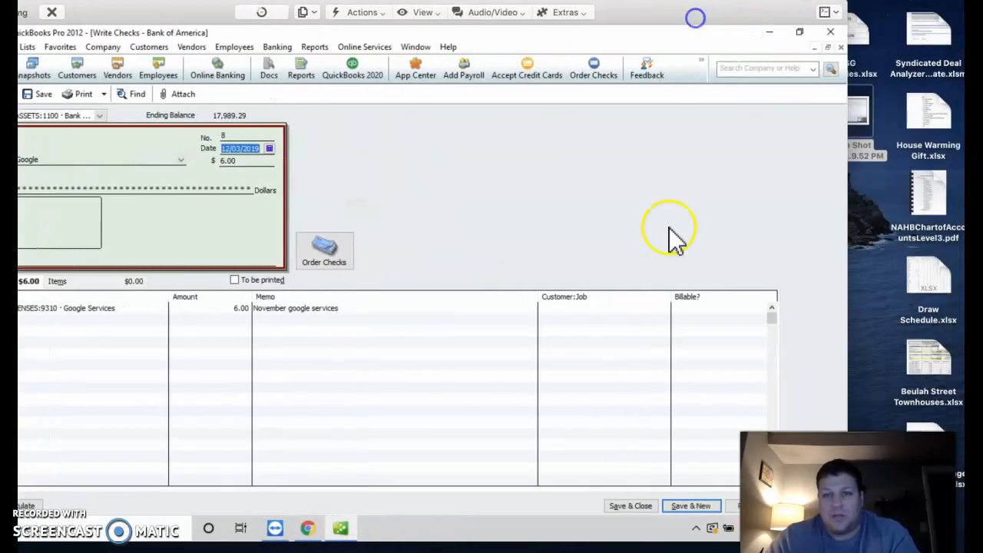
click(626, 507)
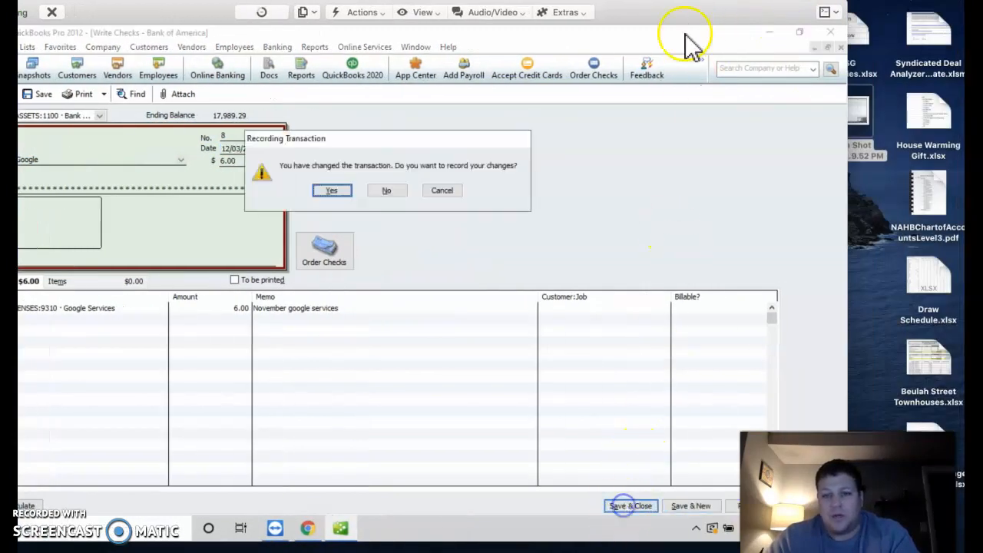
click(328, 189)
drag(614, 18, 751, 20)
click(123, 149)
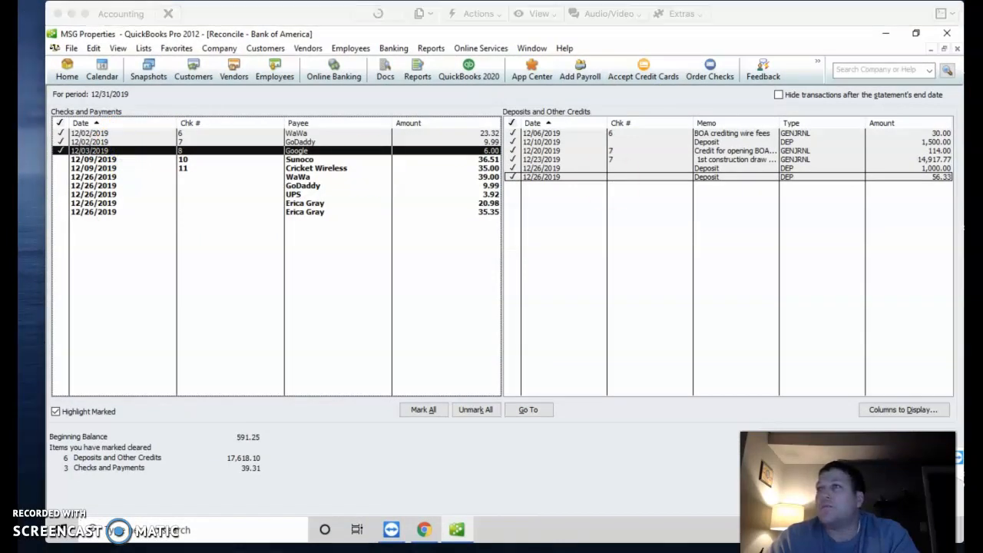
click(107, 163)
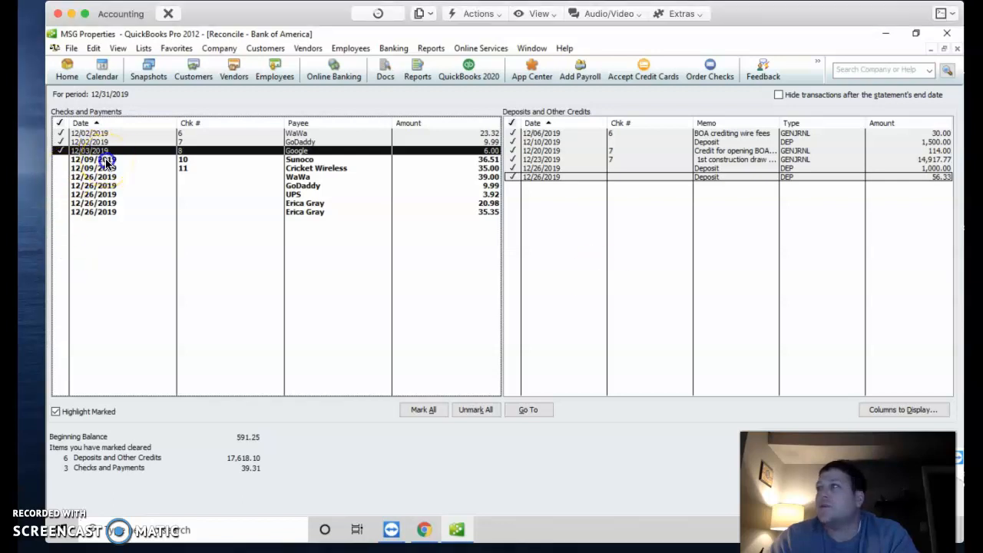
click(109, 163)
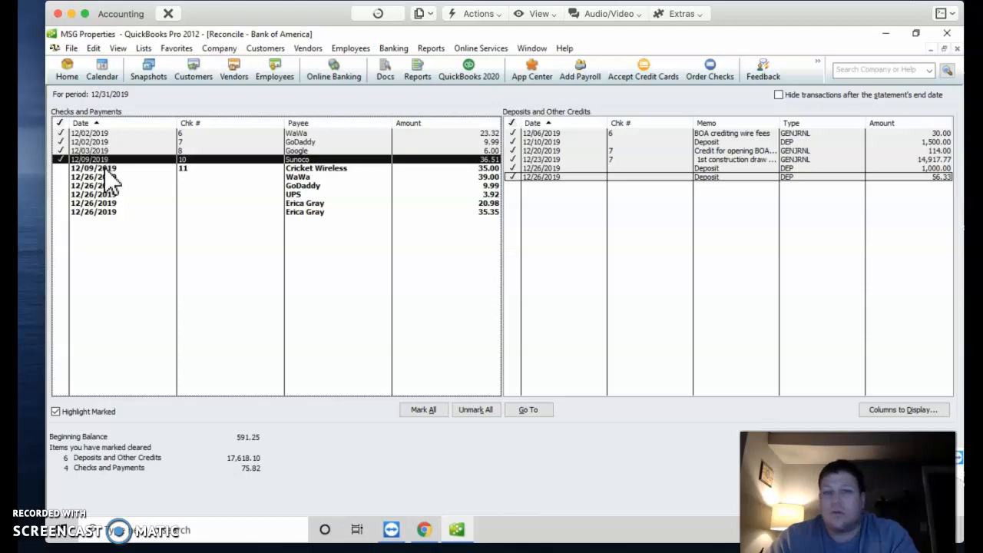
Step: Change Cricket Wireless check 11's date to 12/11/2019, record the change, and mark the check as cleared
double_click(105, 167)
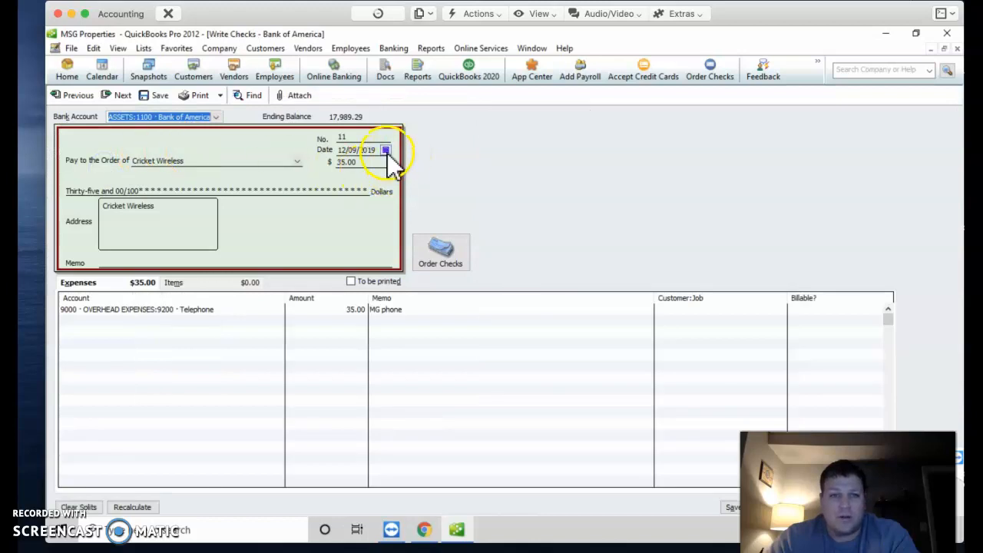
click(386, 152)
click(395, 199)
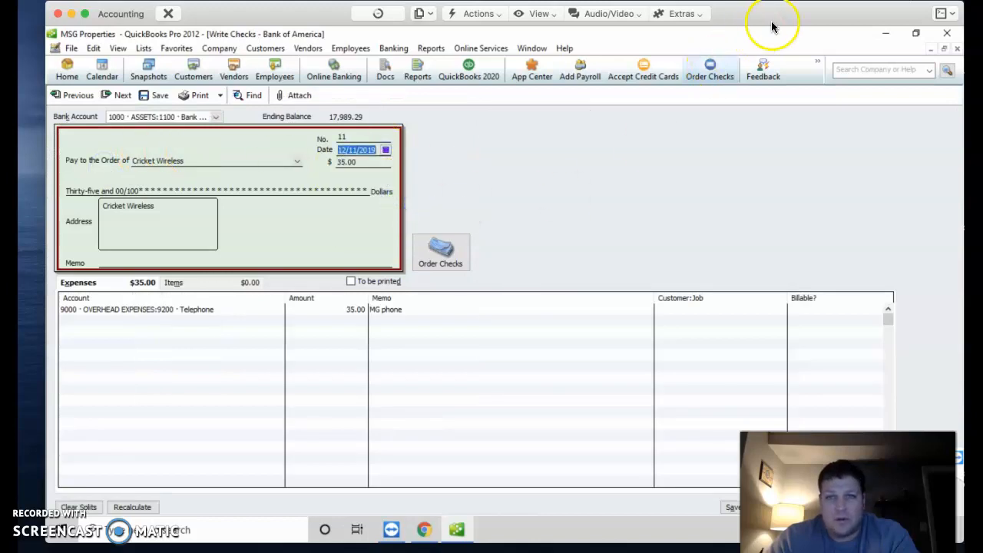
click(747, 505)
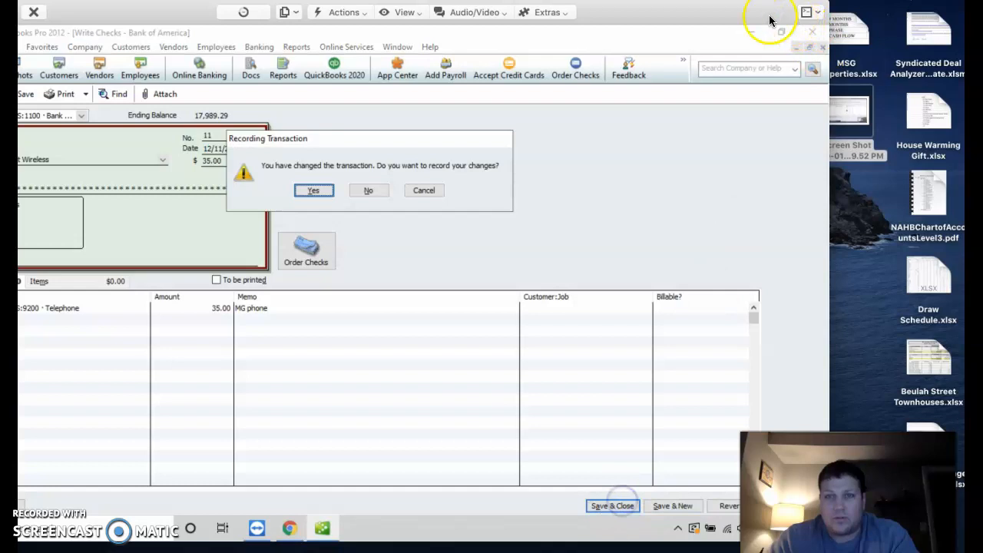
click(314, 191)
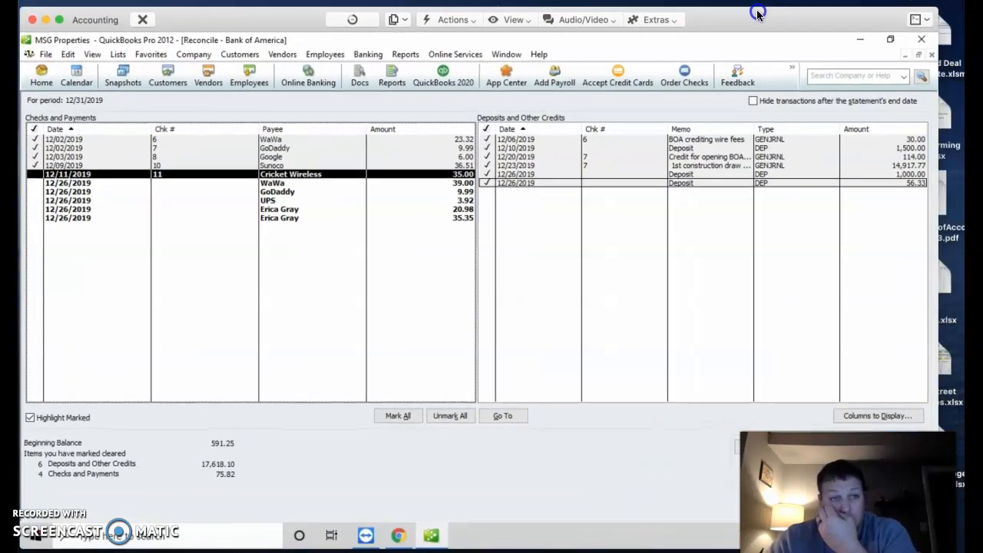
click(115, 165)
click(116, 173)
click(115, 165)
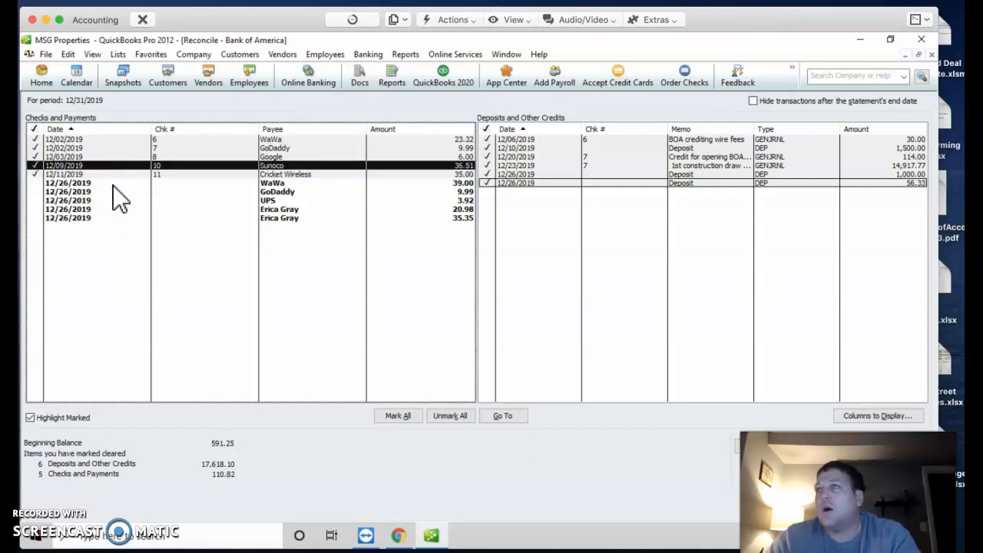
Step: Change the 39.00 WaWa check's date to 12/16/2019, record the change, and mark the check as cleared
double_click(113, 185)
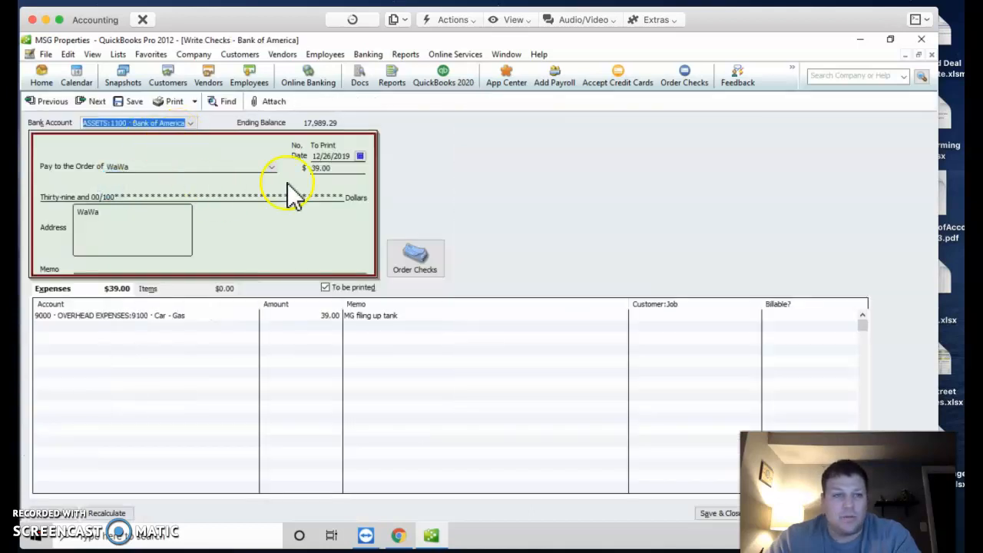
click(360, 155)
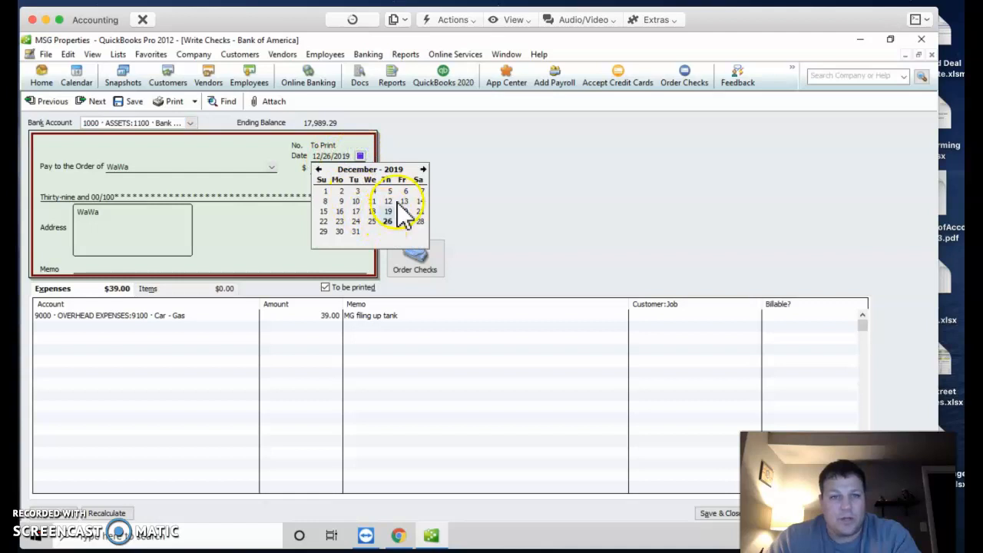
click(340, 212)
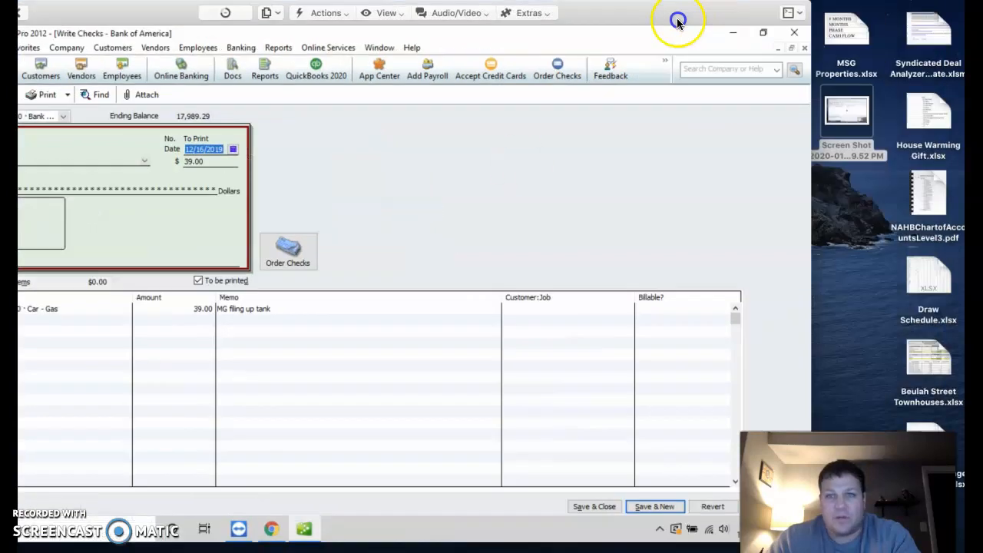
click(605, 508)
key(Return)
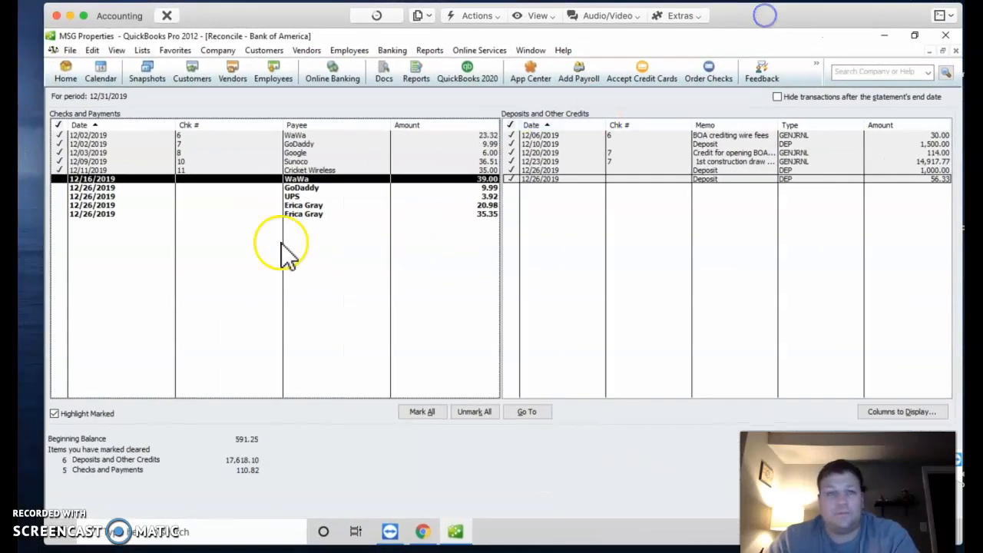
click(181, 179)
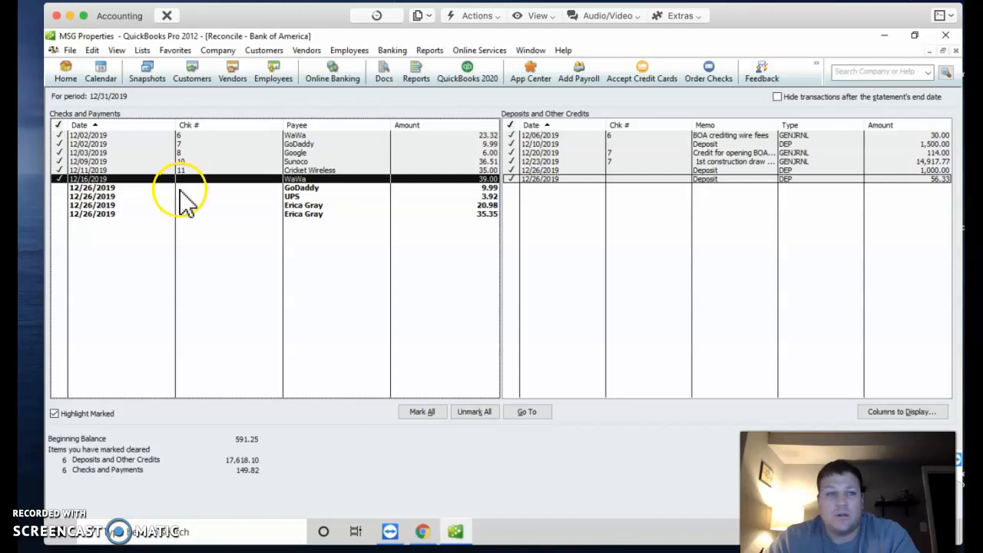
Step: Mark the 12/26 GoDaddy check for 9.99 as cleared, change its date to 12/23/2019, and record the change
click(184, 189)
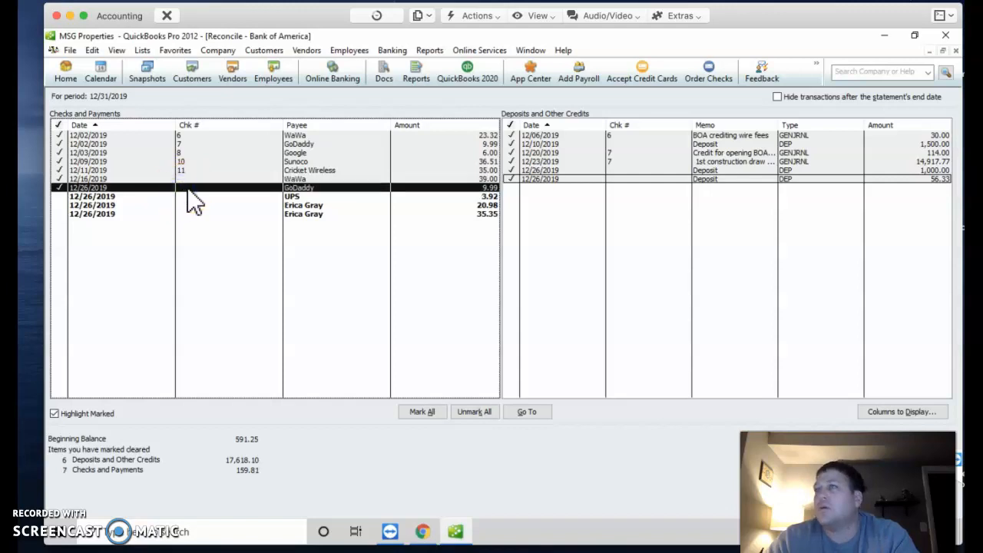
click(198, 190)
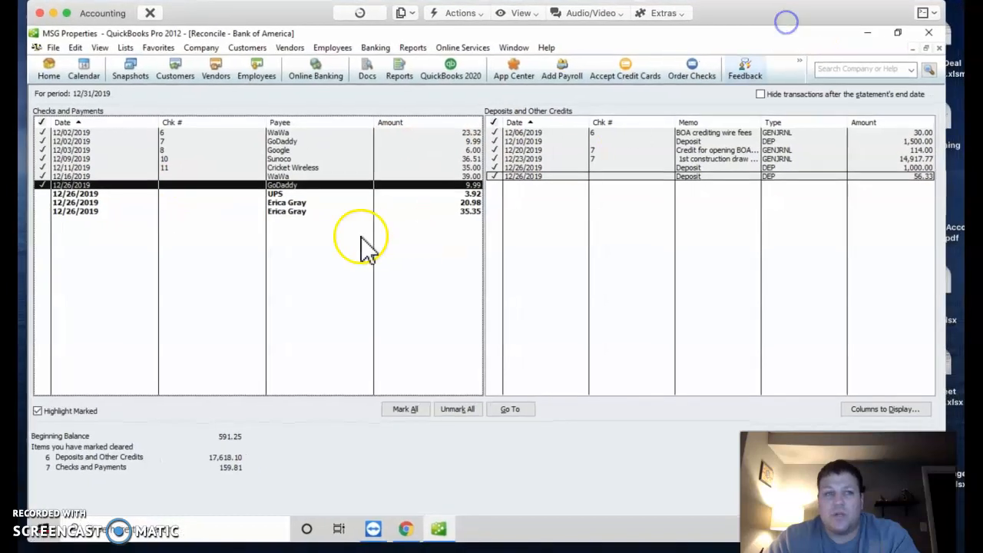
double_click(274, 186)
click(343, 165)
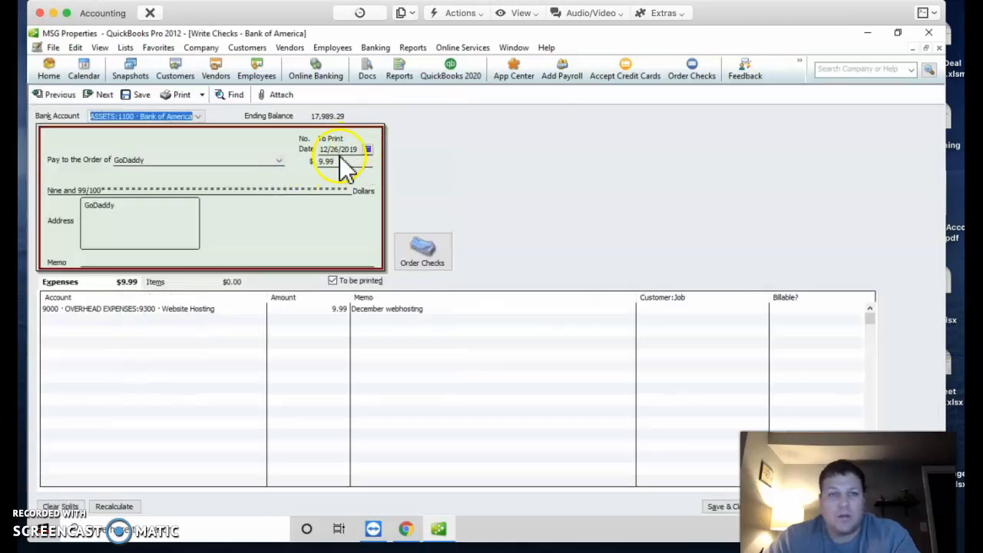
click(368, 149)
click(346, 215)
click(722, 506)
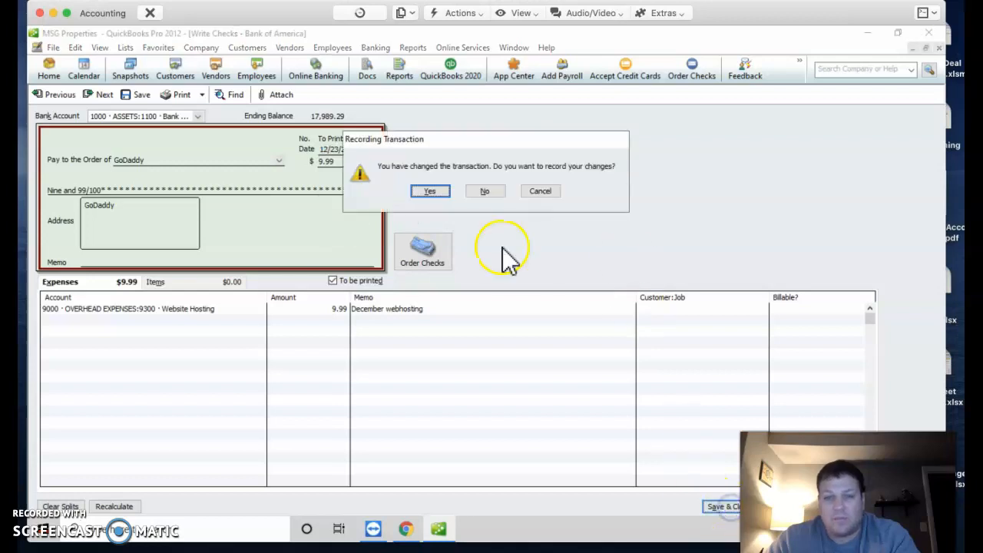
click(429, 191)
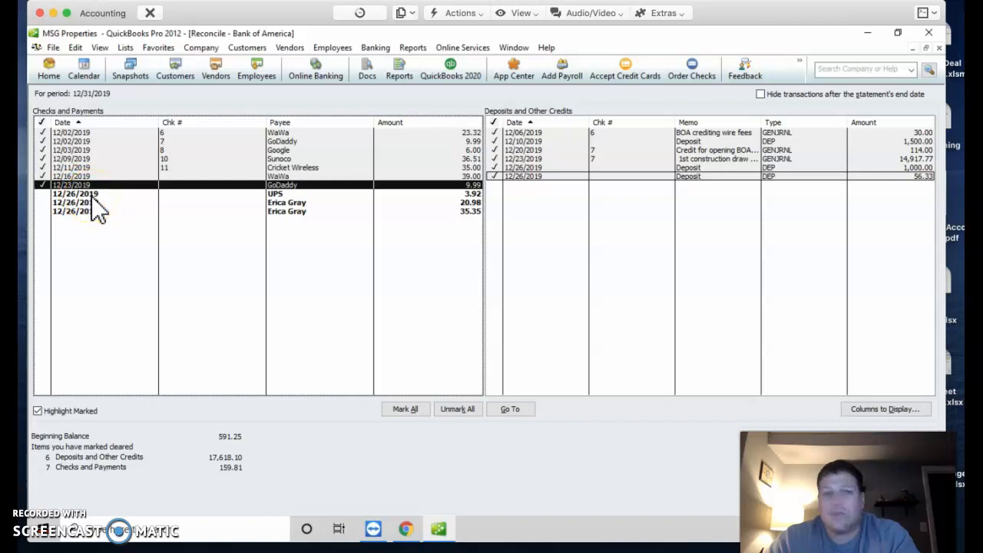
Step: Change the 3.92 UPS check's date to 12/30/2019 and record the change
double_click(93, 193)
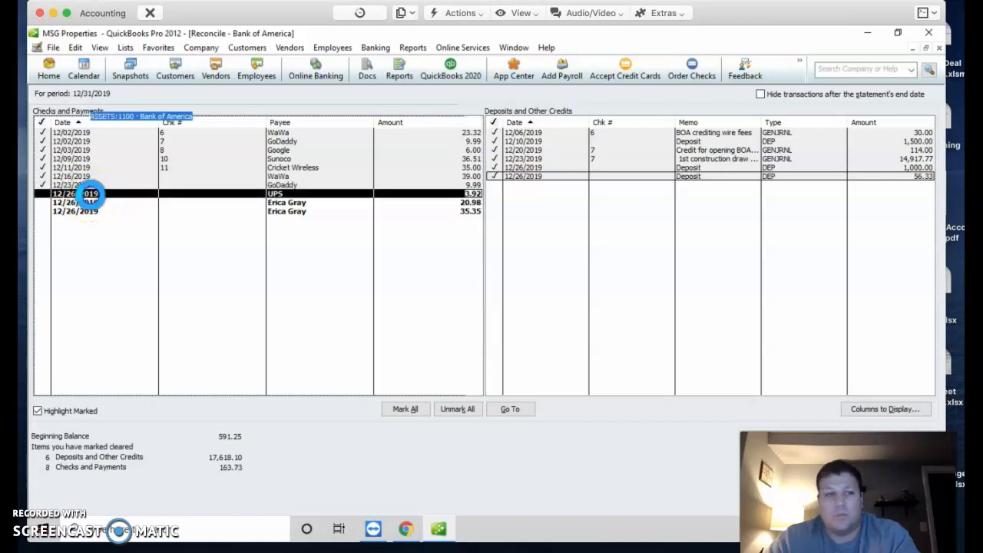
click(368, 151)
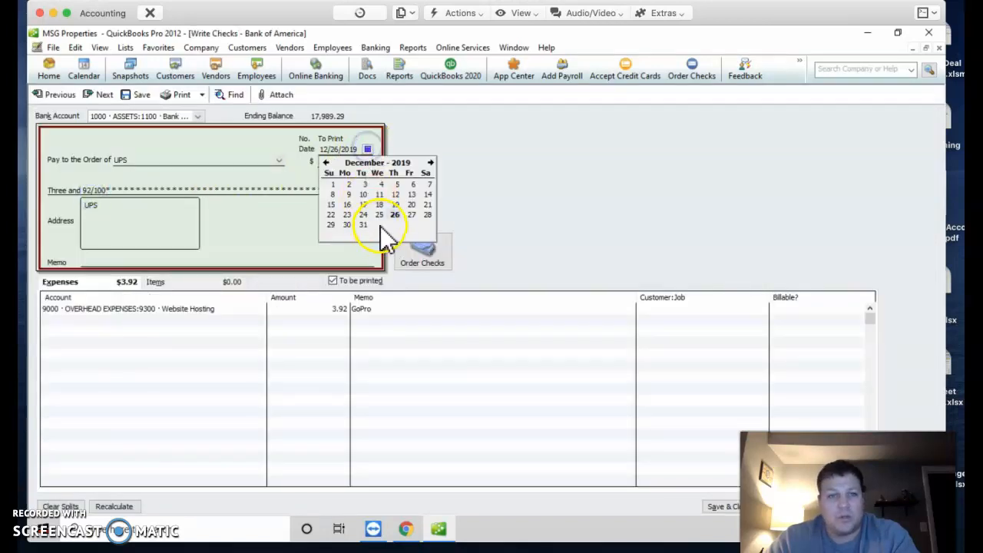
click(350, 223)
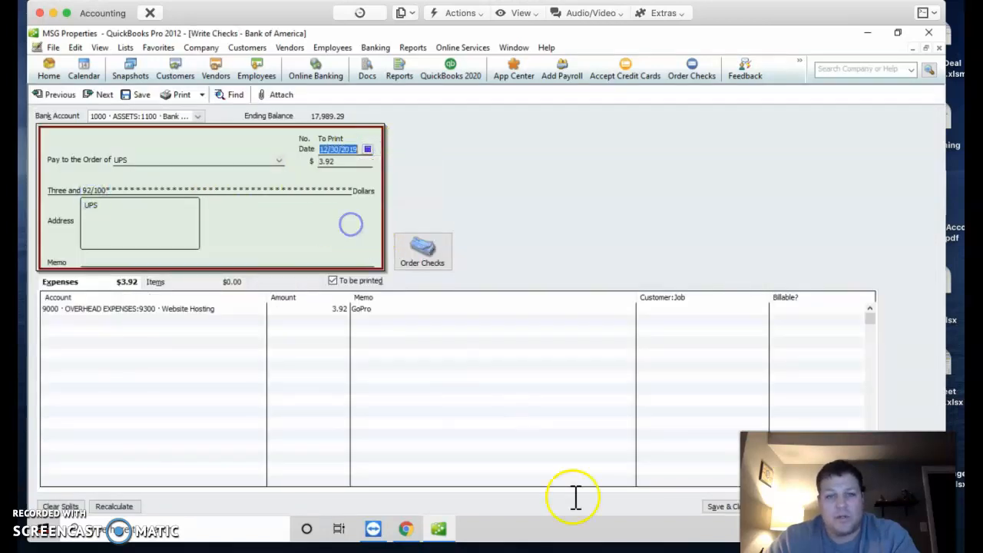
click(723, 507)
click(428, 192)
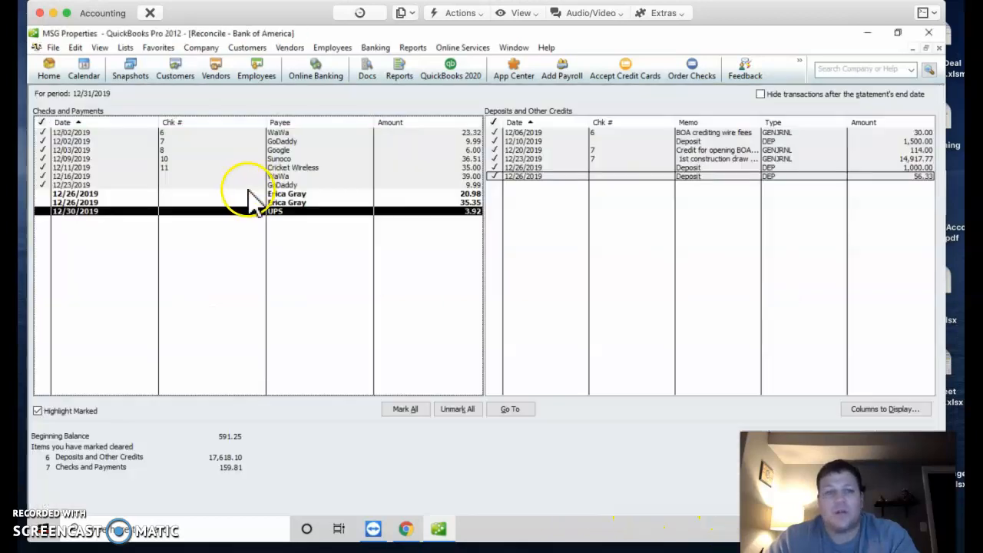
Step: Mark the 20.98 check as cleared, change its date to 12/13/2019, and record the change
click(136, 195)
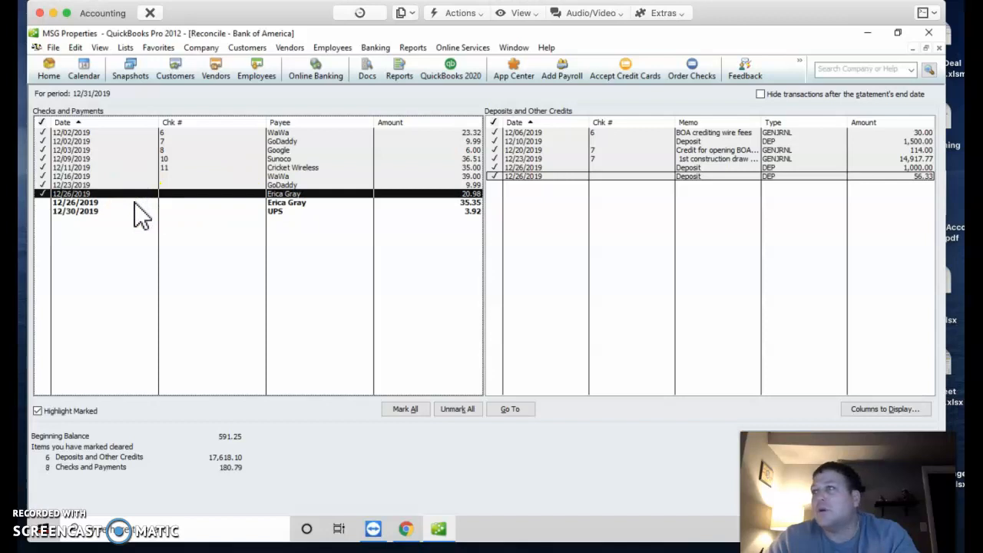
click(136, 194)
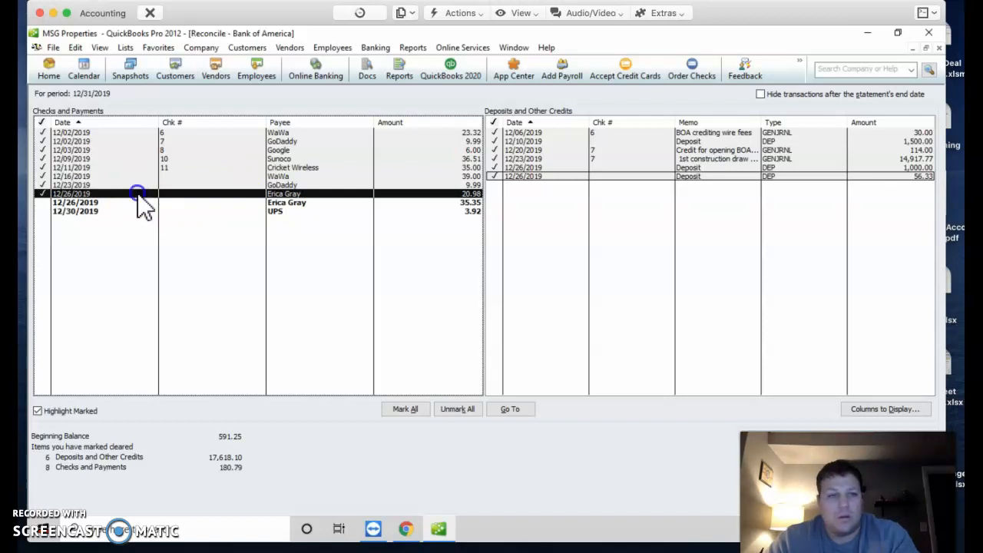
double_click(136, 193)
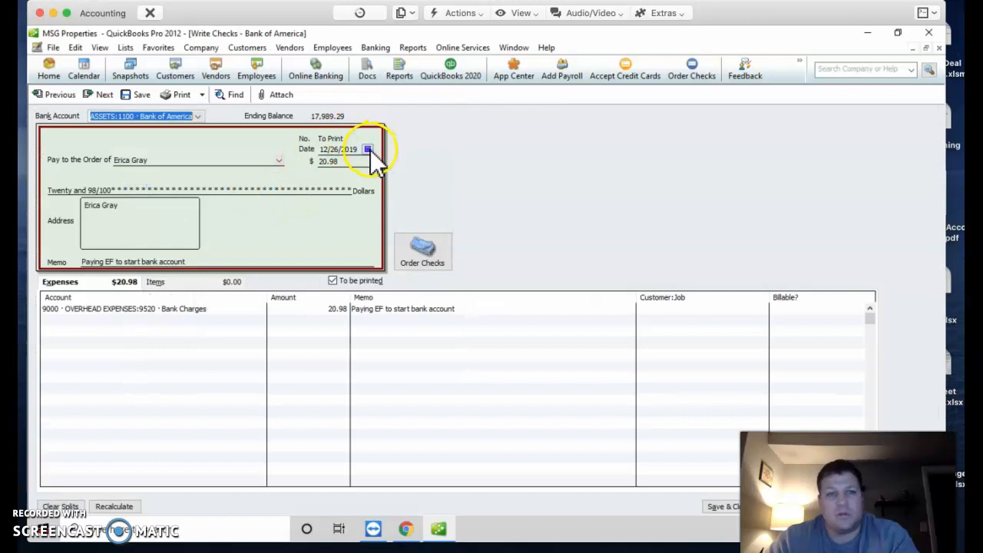
click(367, 149)
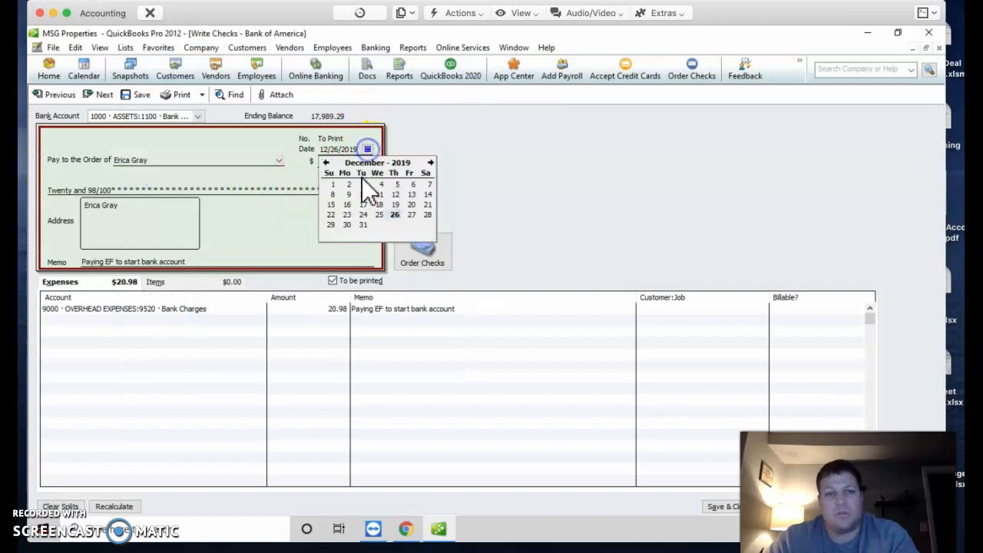
click(411, 193)
click(718, 507)
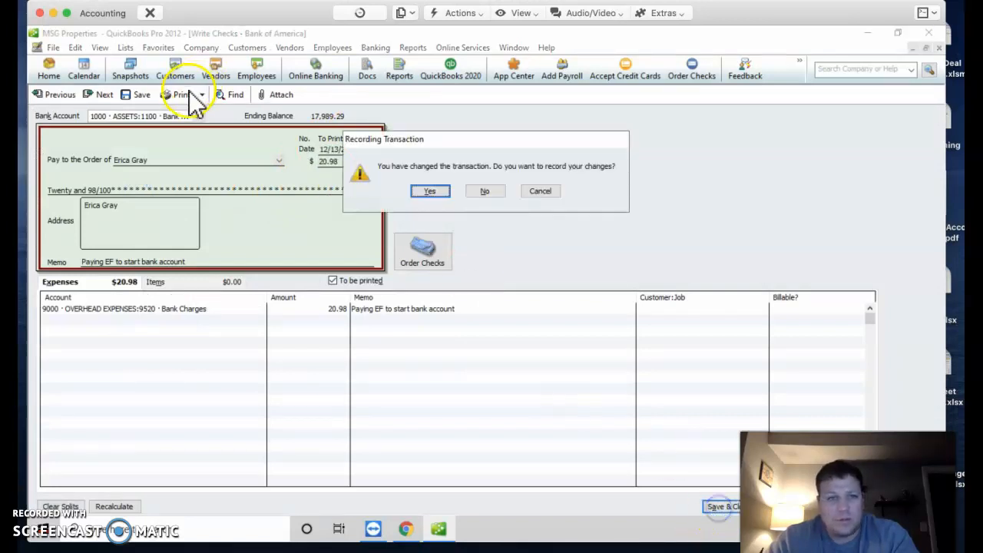
click(428, 192)
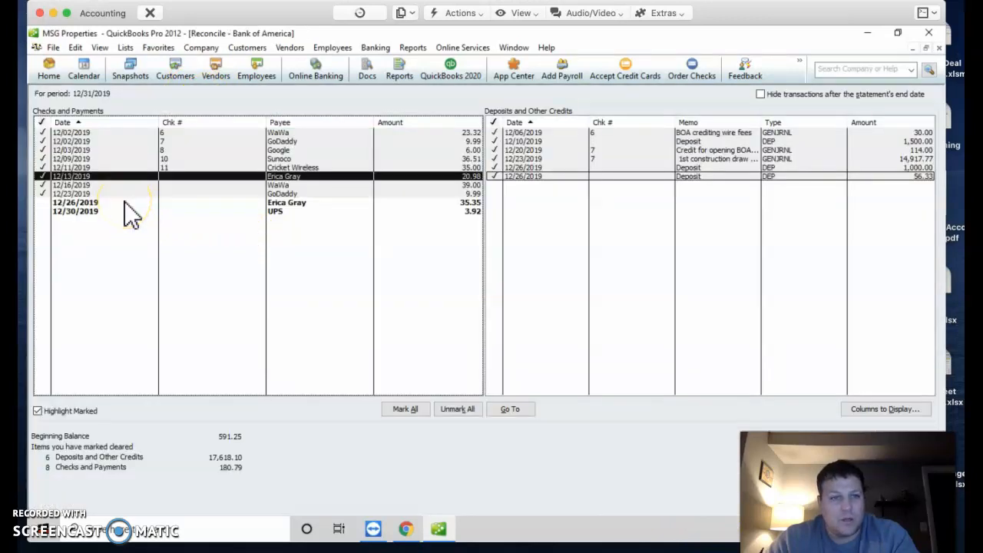
Step: Change the 35.35 check's date to 12/13/2019 and record it, marking that check and the UPS check as cleared
double_click(125, 203)
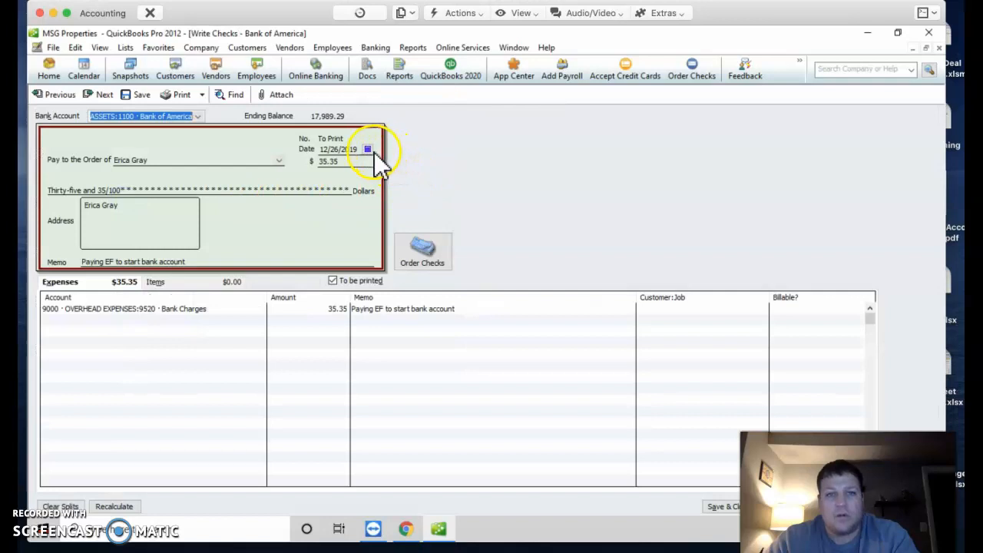
click(368, 150)
click(412, 195)
click(719, 506)
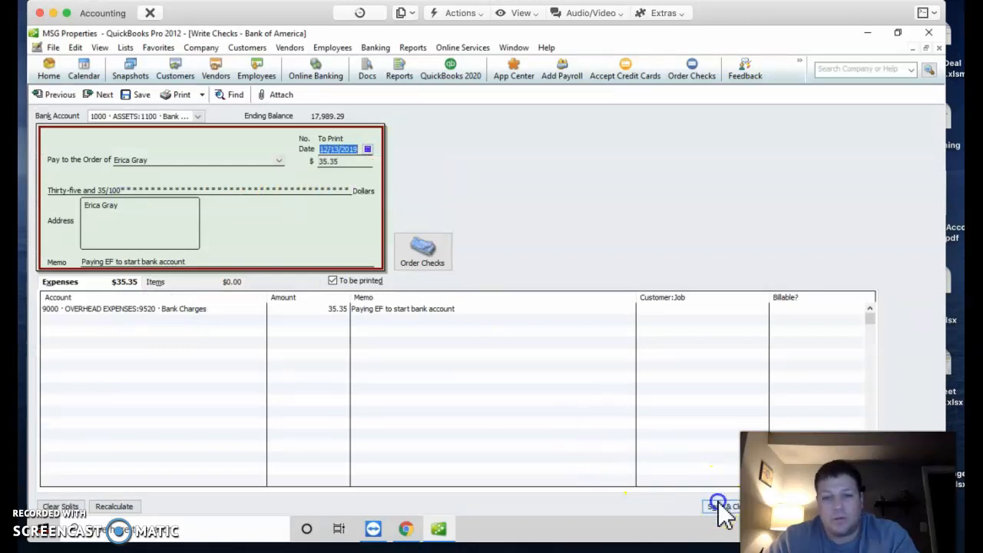
click(423, 189)
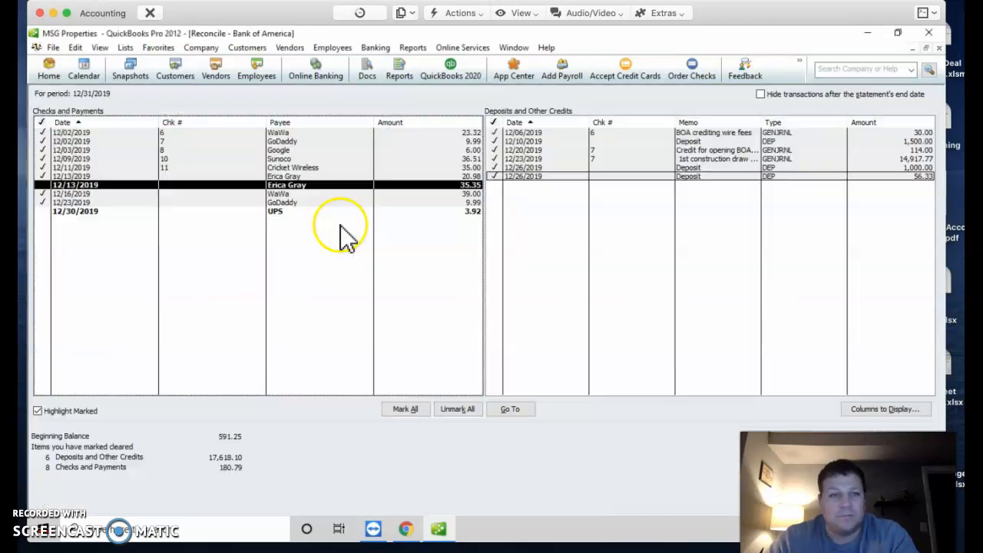
click(128, 213)
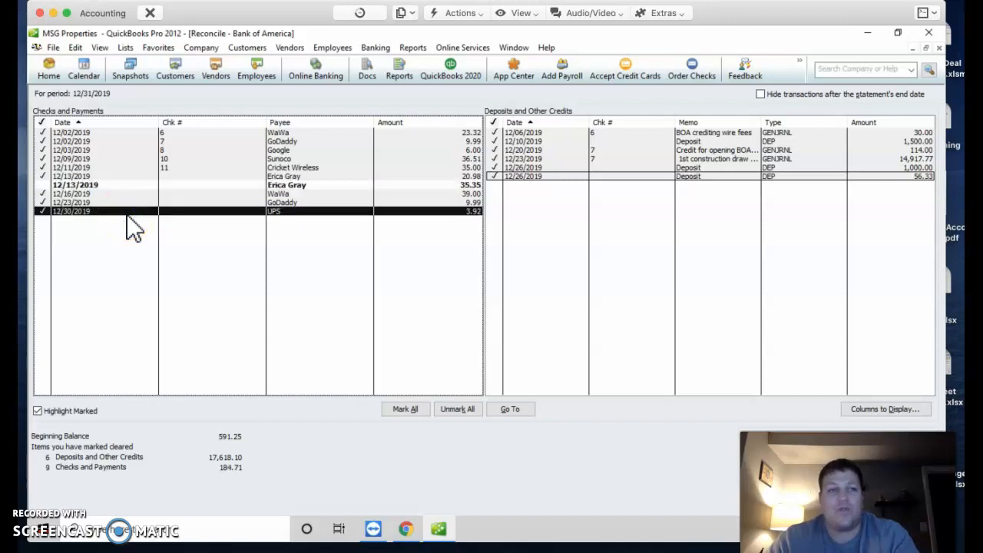
click(115, 185)
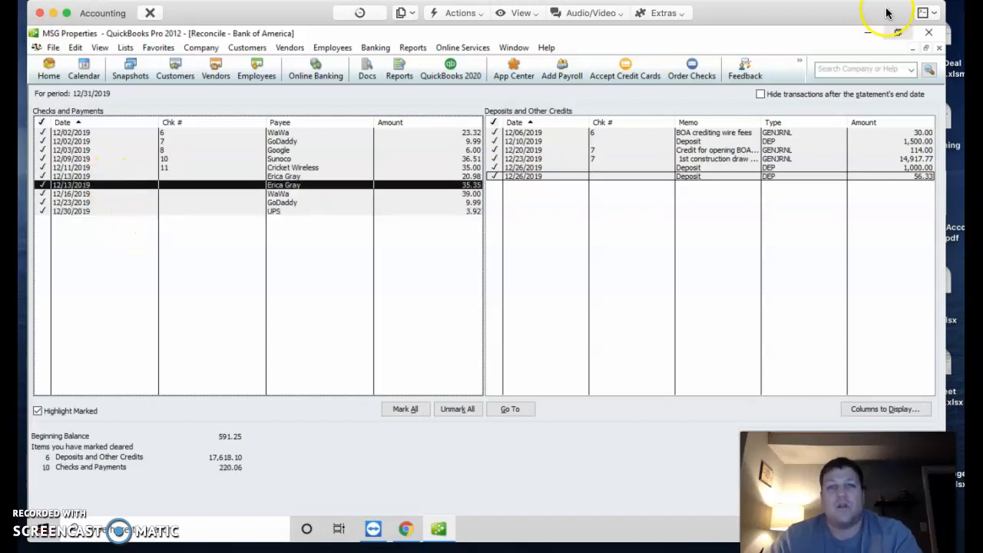
Step: Compare the reconciliation's remaining difference with the wire transfer fee in the bank statement's service fees section
drag(850, 15, 624, 13)
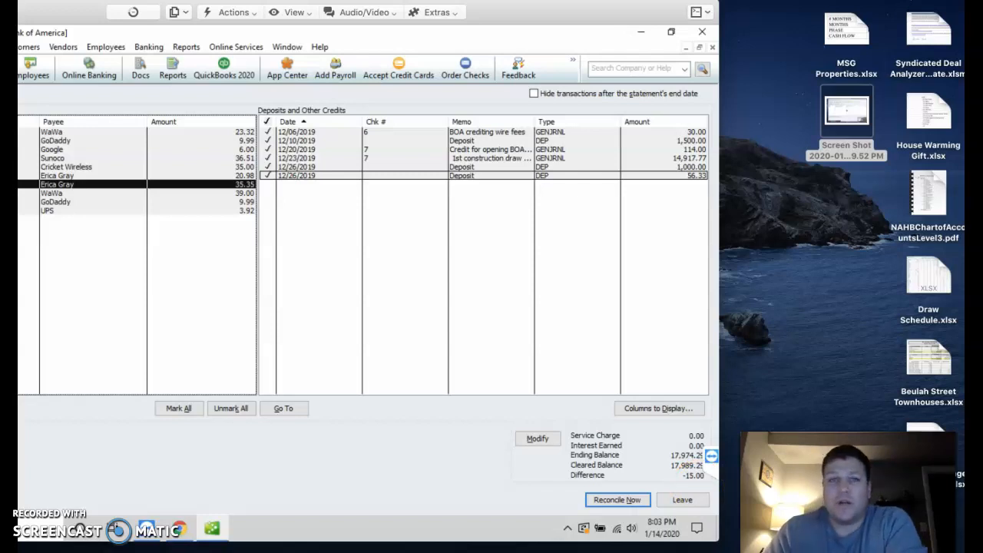
drag(504, 17, 708, 15)
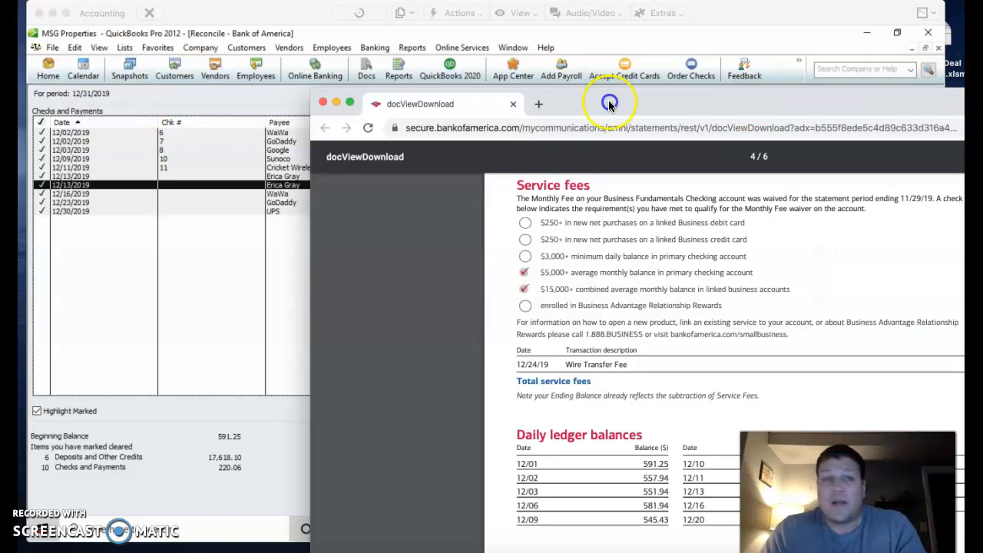
drag(609, 103, 306, 13)
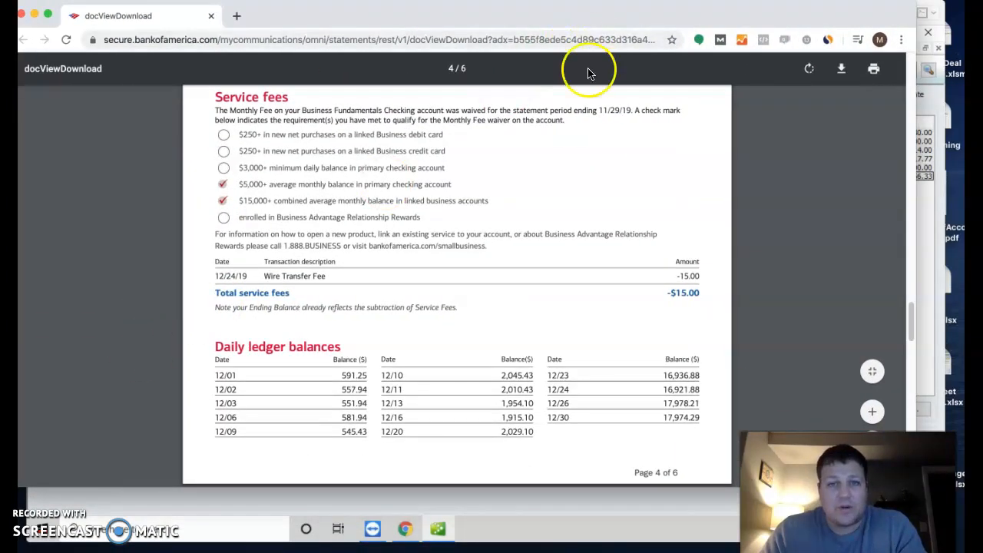
drag(693, 277, 248, 276)
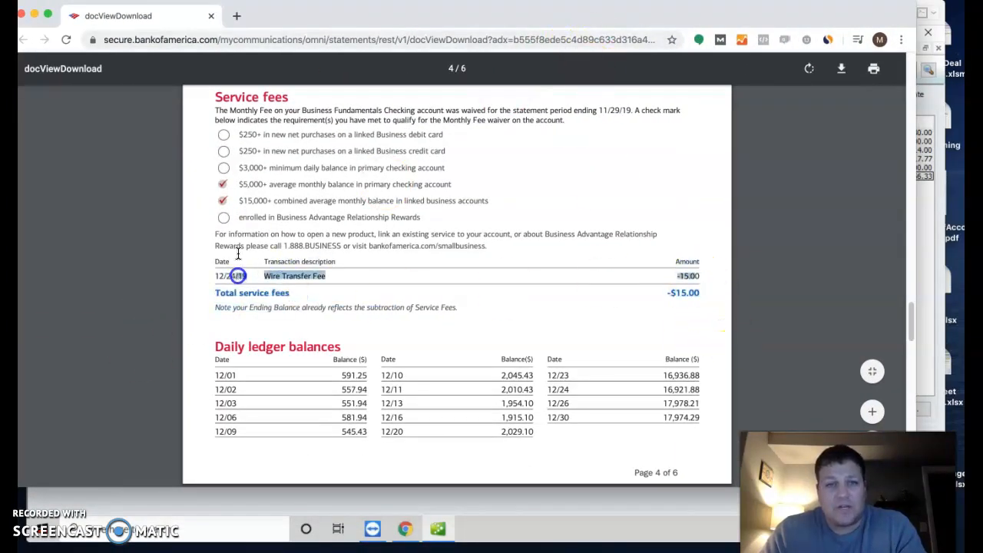
drag(519, 17, 964, 54)
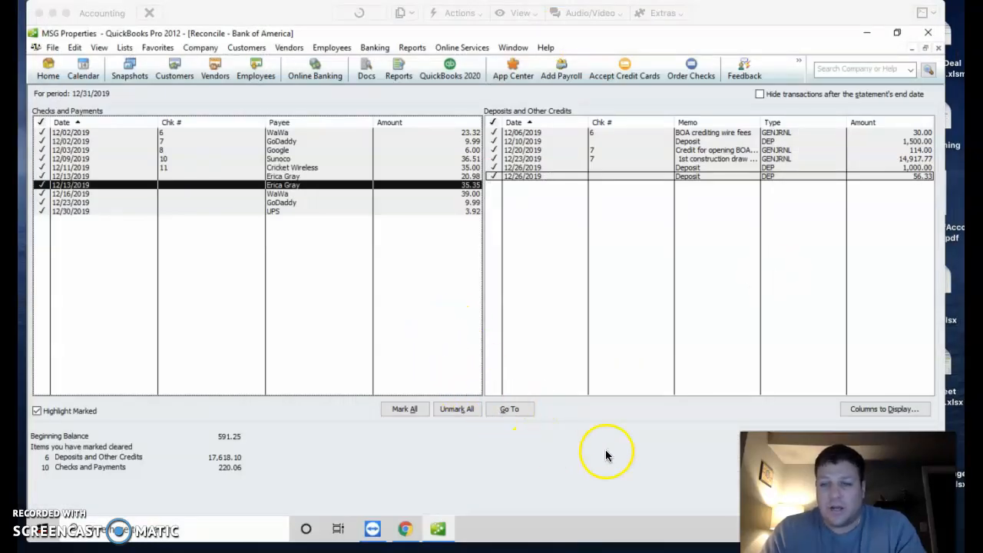
drag(848, 11, 618, 11)
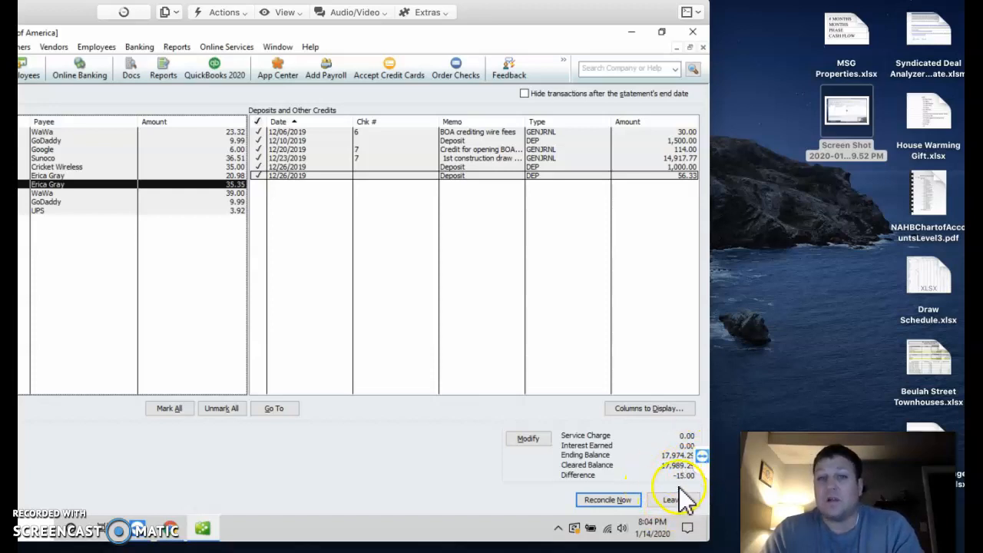
drag(522, 15, 770, 6)
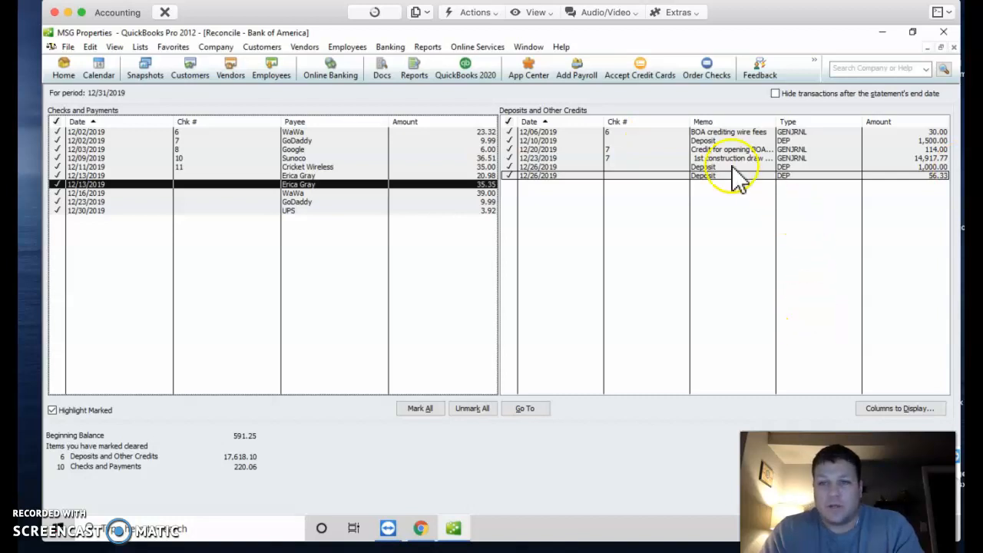
Step: Open the 12/23/2019 journal entry for the 1st construction draw and copy the account name from its Bank fees line
double_click(589, 158)
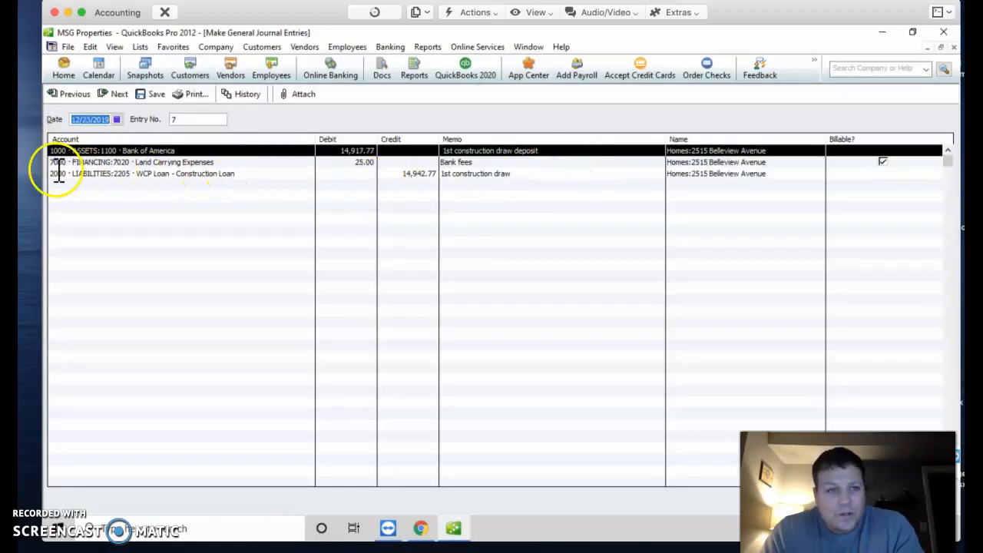
click(241, 163)
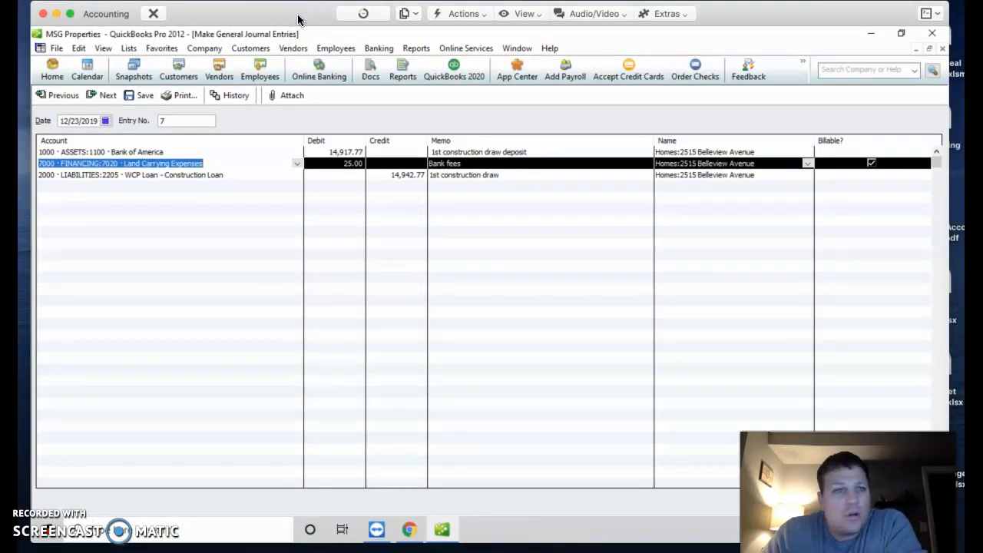
click(194, 164)
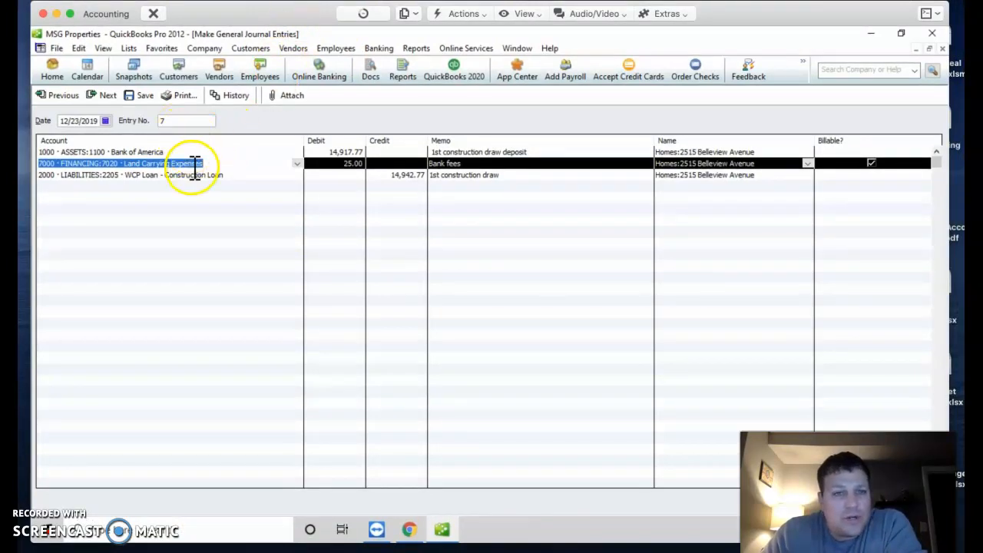
click(169, 165)
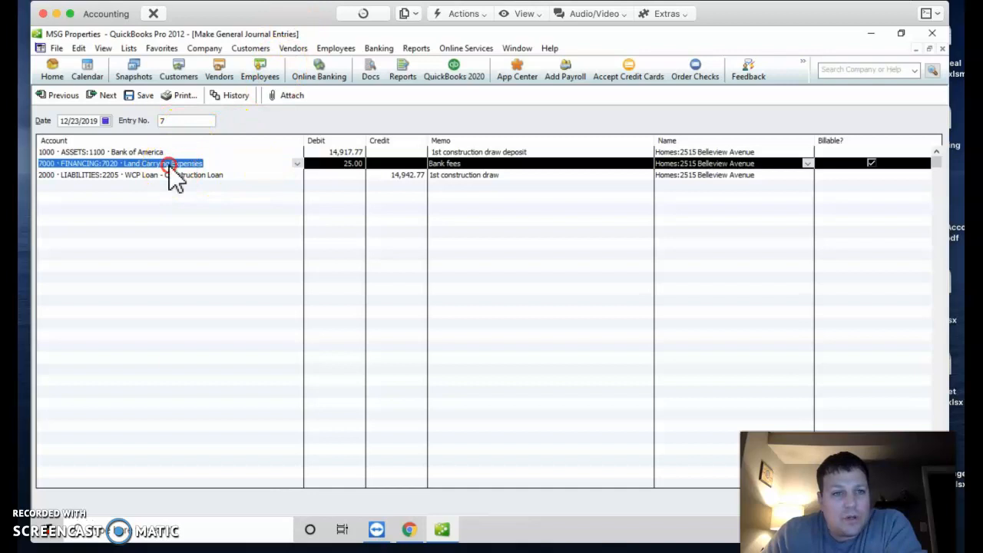
right_click(169, 165)
click(194, 204)
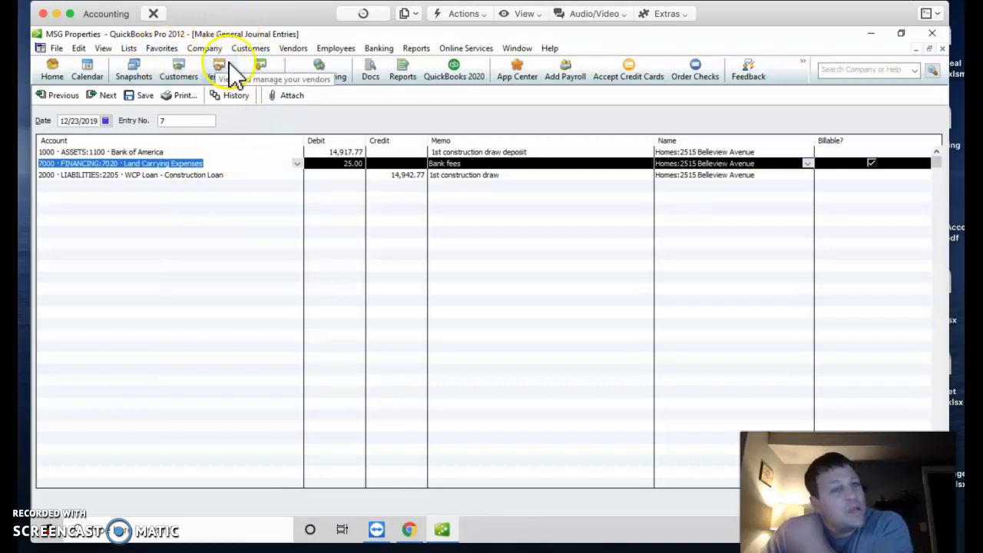
click(362, 47)
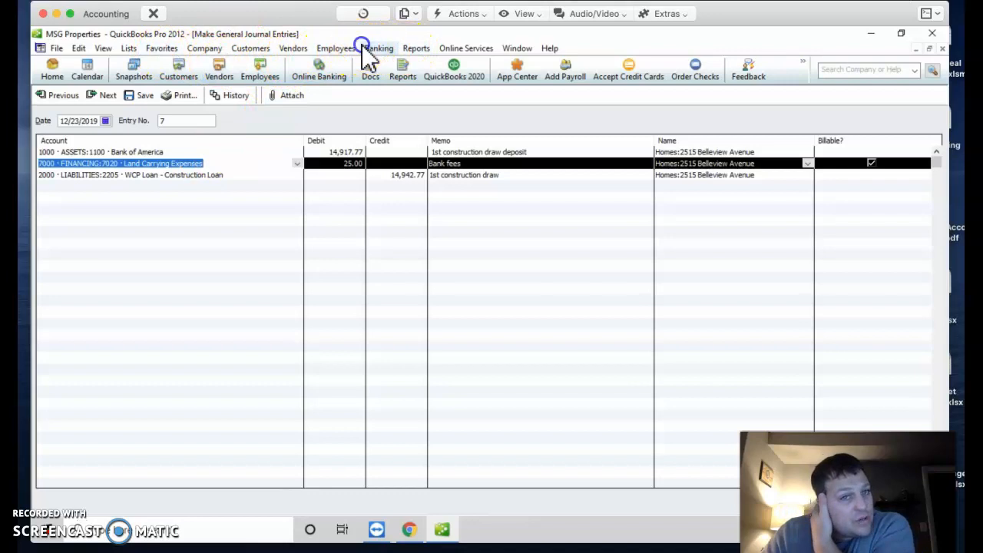
click(390, 64)
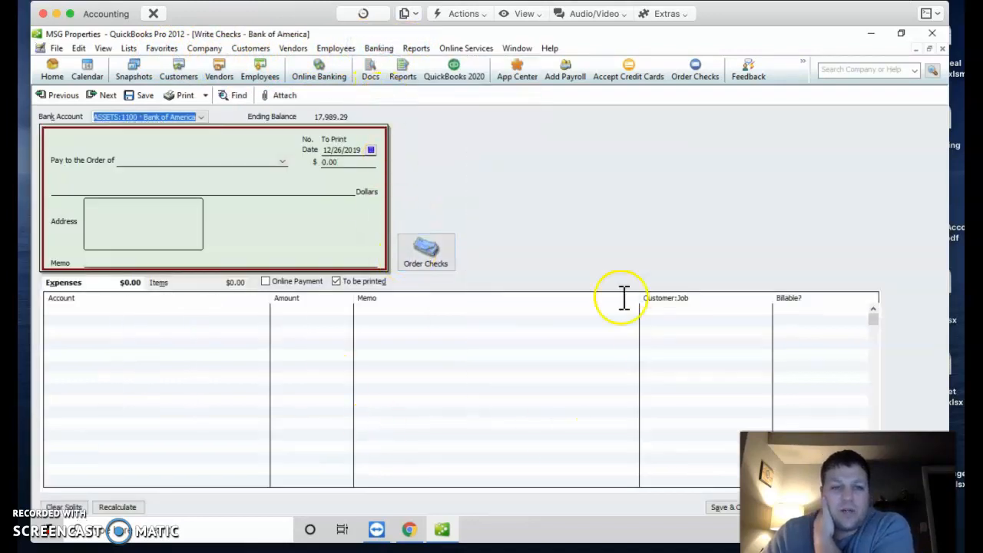
click(941, 49)
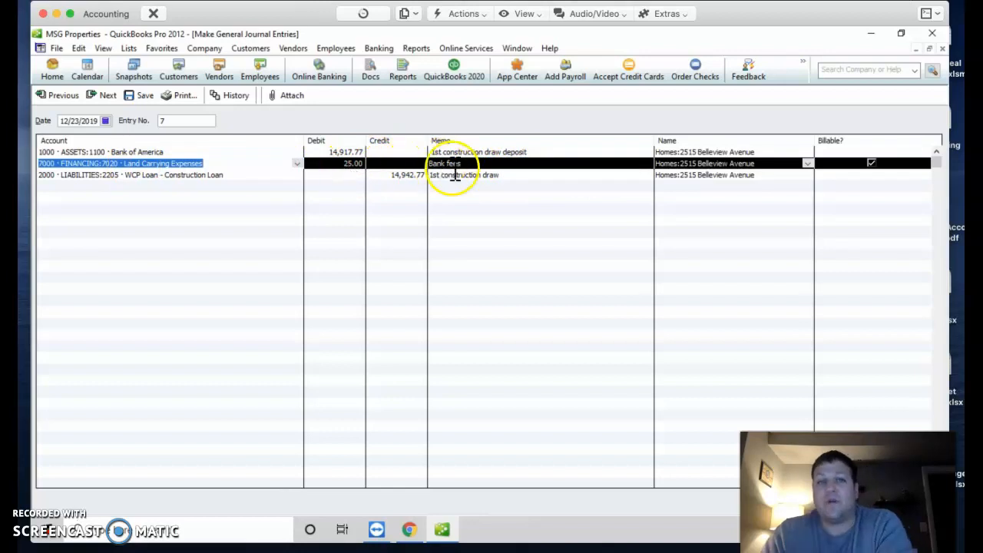
Step: Close the journal entry and start a 15.00 check to Bank of America dated 12/24/2019, under 7020 Land Carrying Expenses
mouse_move(733, 16)
mouse_down()
mouse_move(741, 17)
mouse_move(733, 9)
mouse_up()
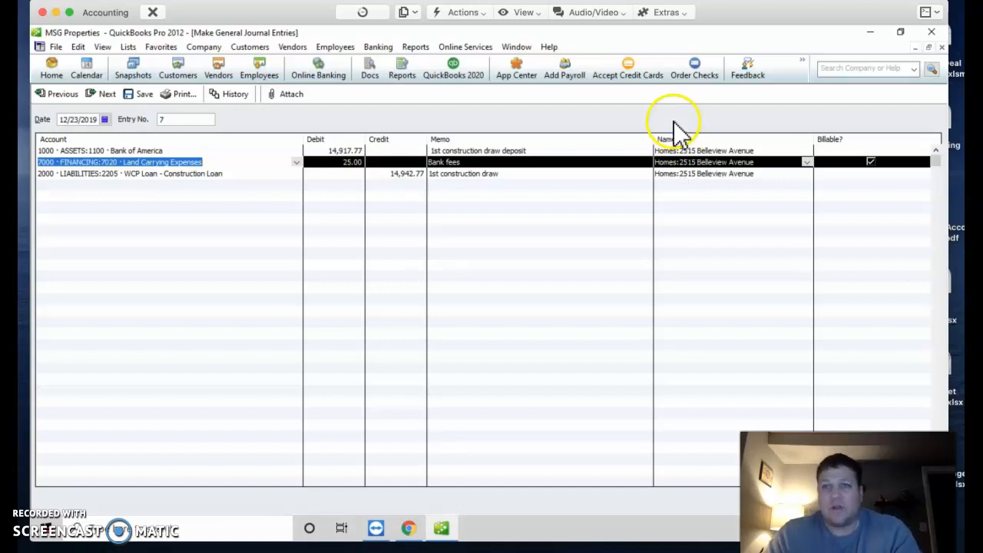
click(941, 48)
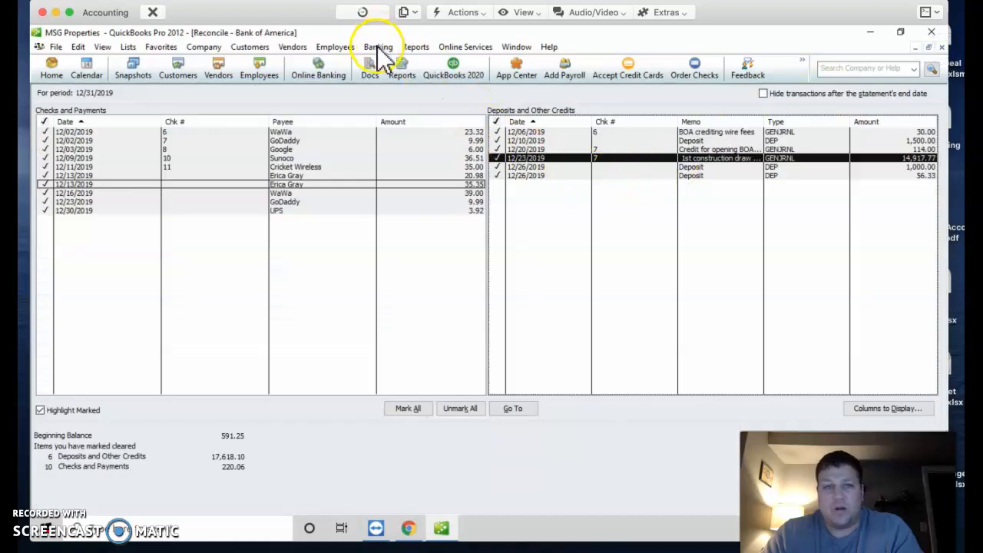
click(378, 47)
click(378, 60)
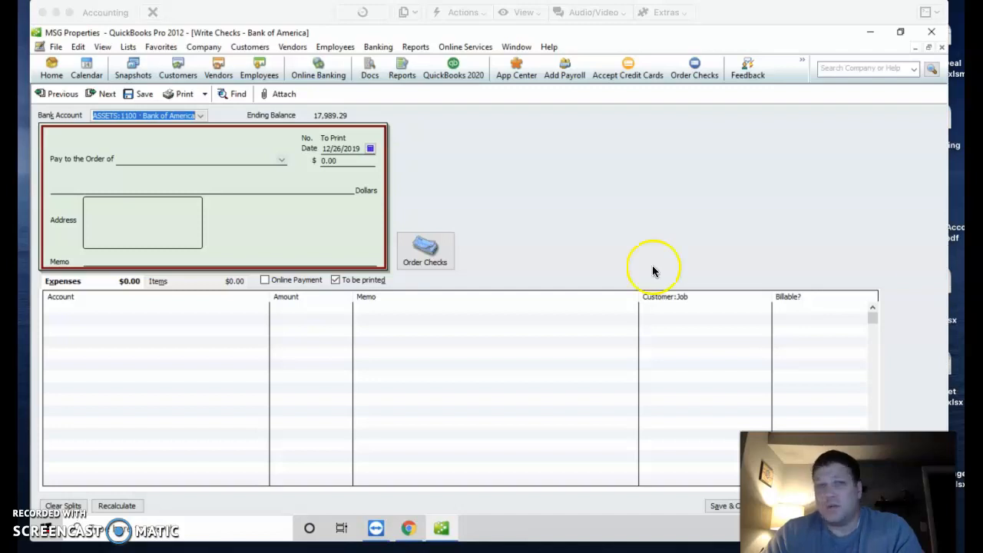
click(370, 151)
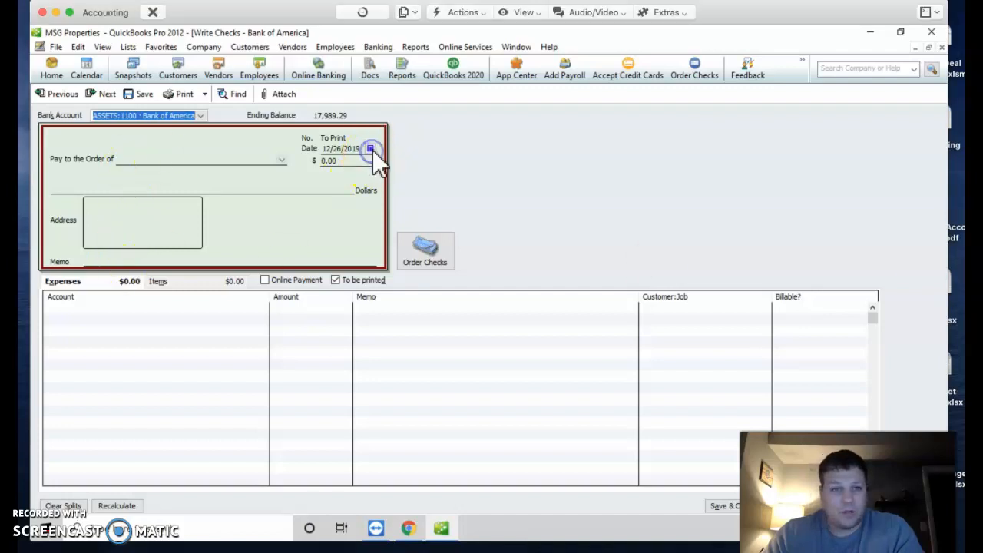
click(369, 211)
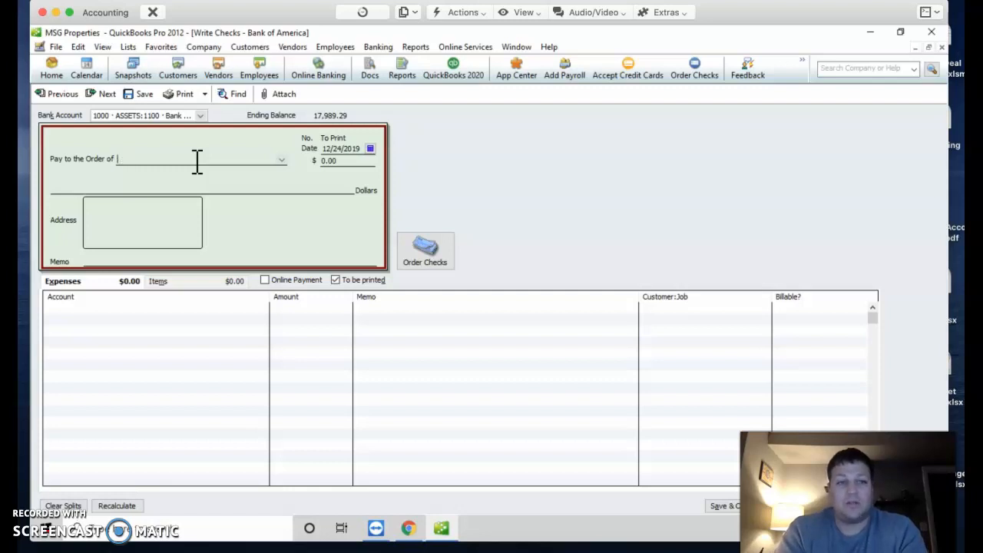
text(Bank of America)
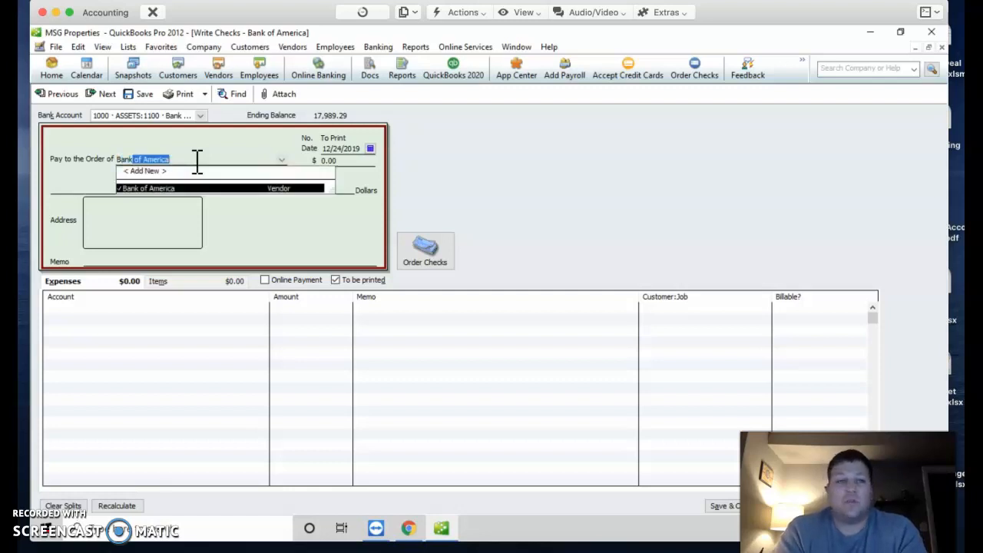
key(Tab)
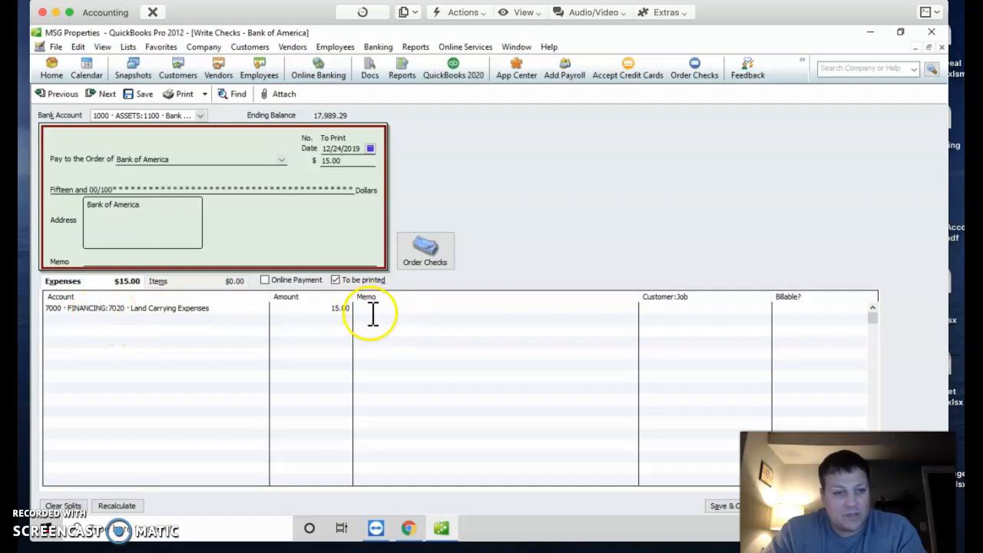
Step: Add the memo "Wire on 12/12/2019" to the expense line, assign it to the property job under Homes, and save the check
click(371, 310)
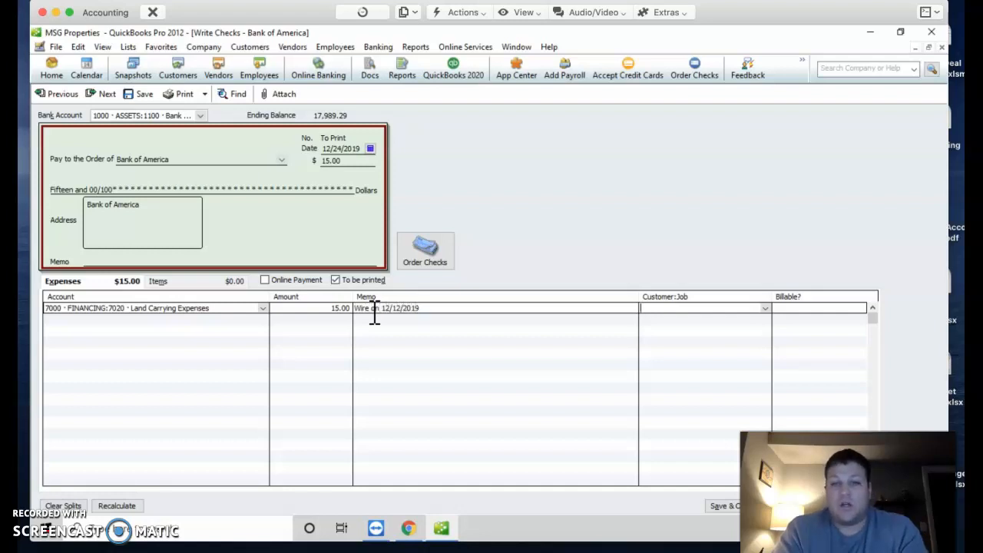
key(Tab)
text(25)
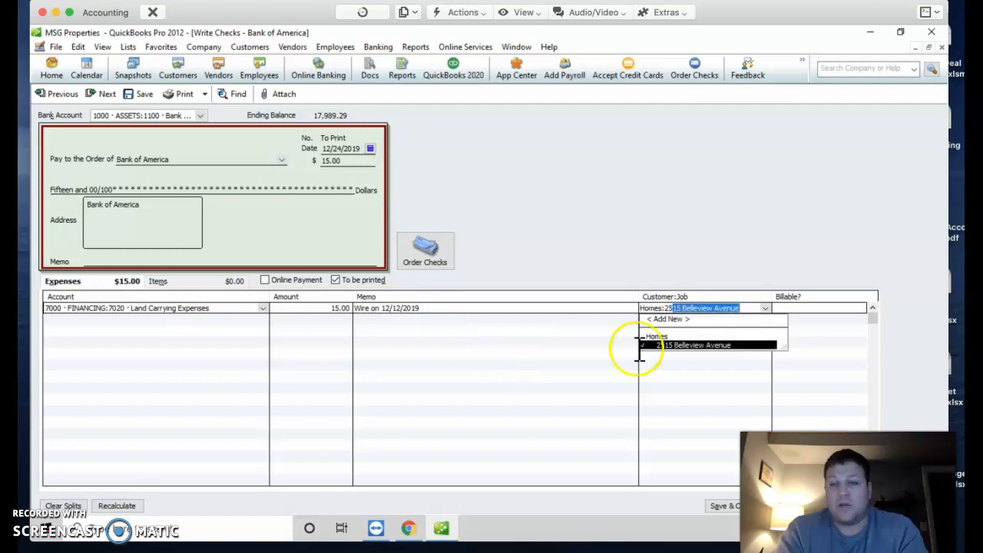
click(689, 346)
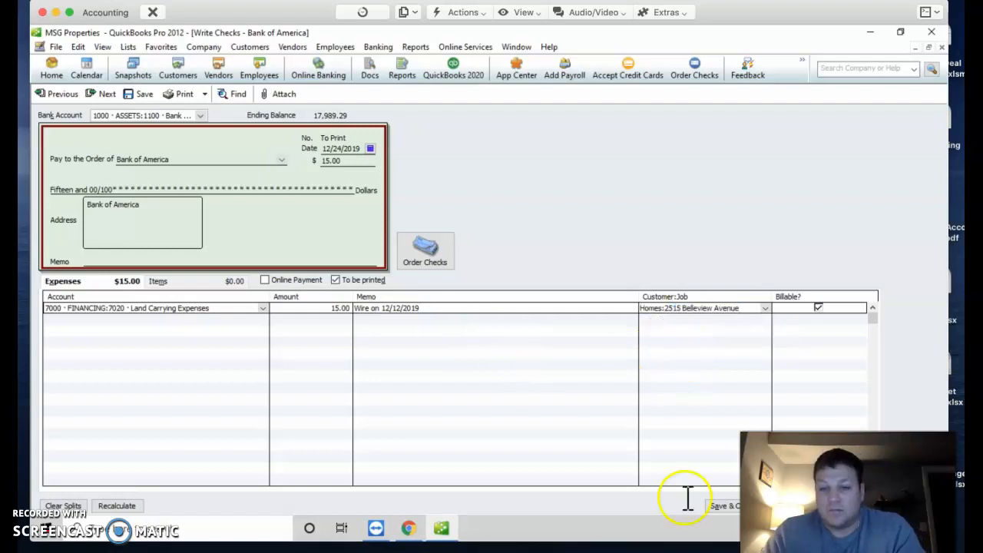
click(722, 507)
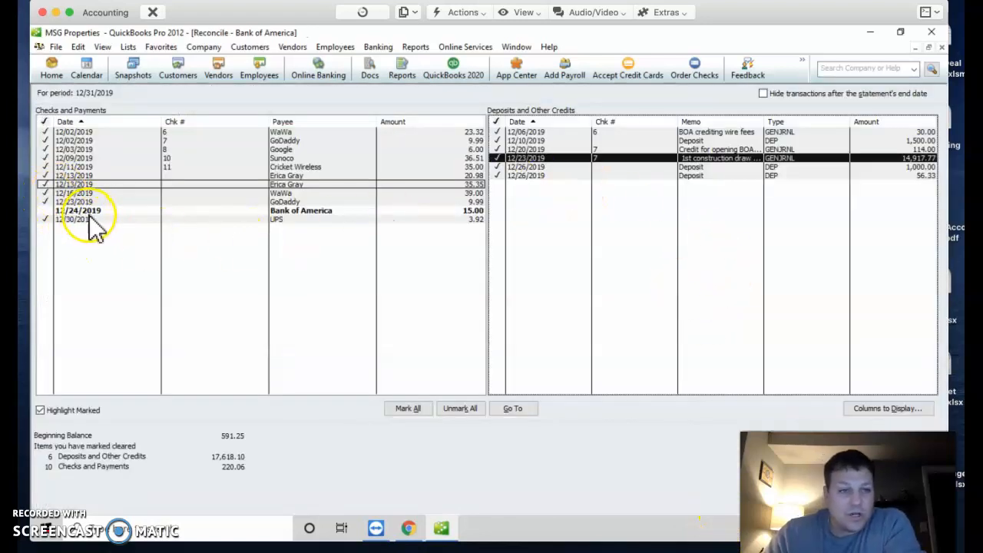
Step: Mark the 15.00 Bank of America check as cleared and complete the reconciliation
click(91, 212)
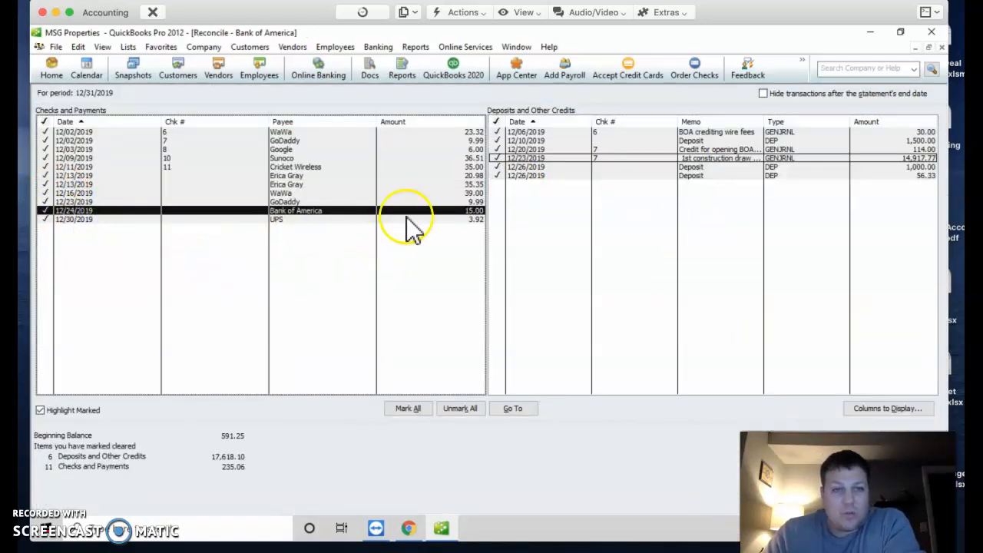
drag(754, 21, 549, 7)
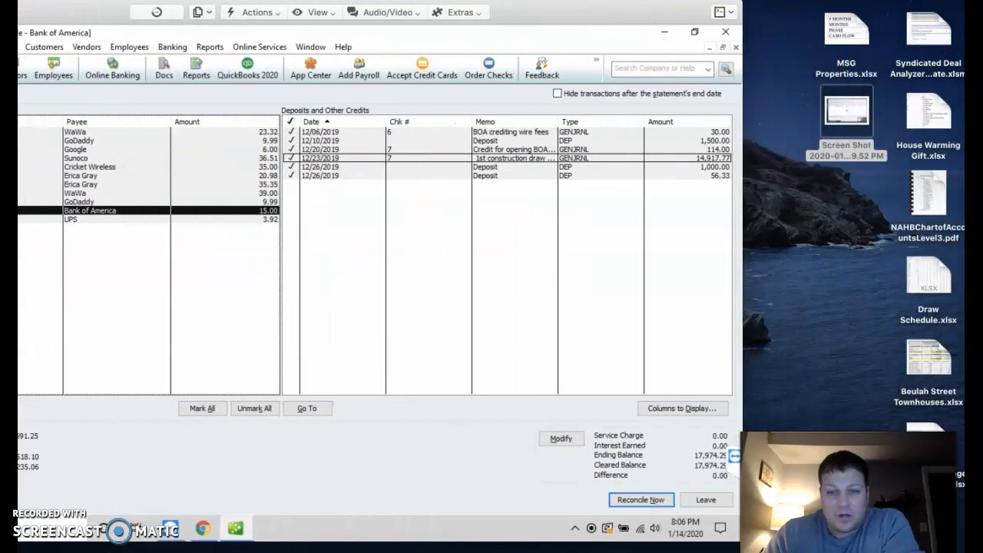
click(638, 501)
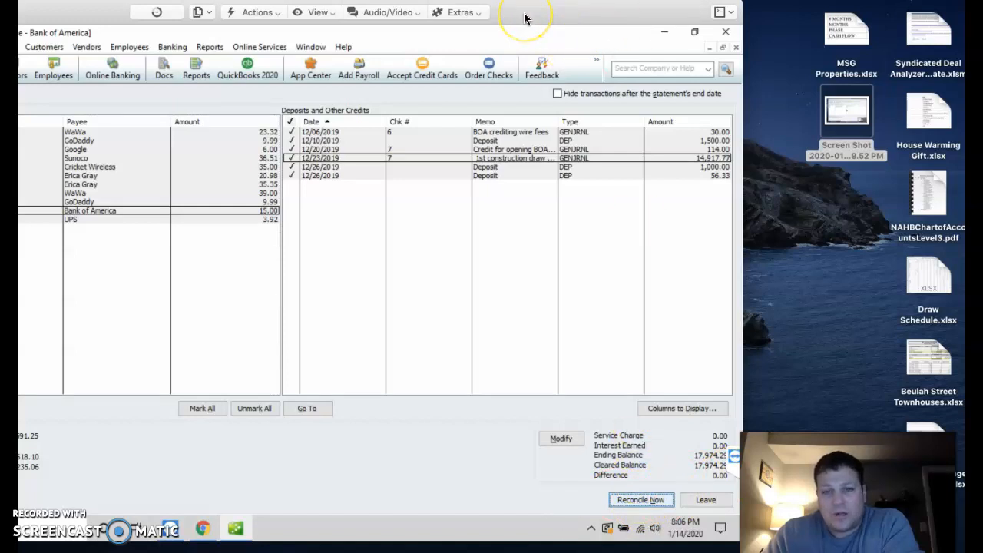
Step: Display the Detail reconciliation report and dismiss the message about current data
drag(525, 17, 717, 14)
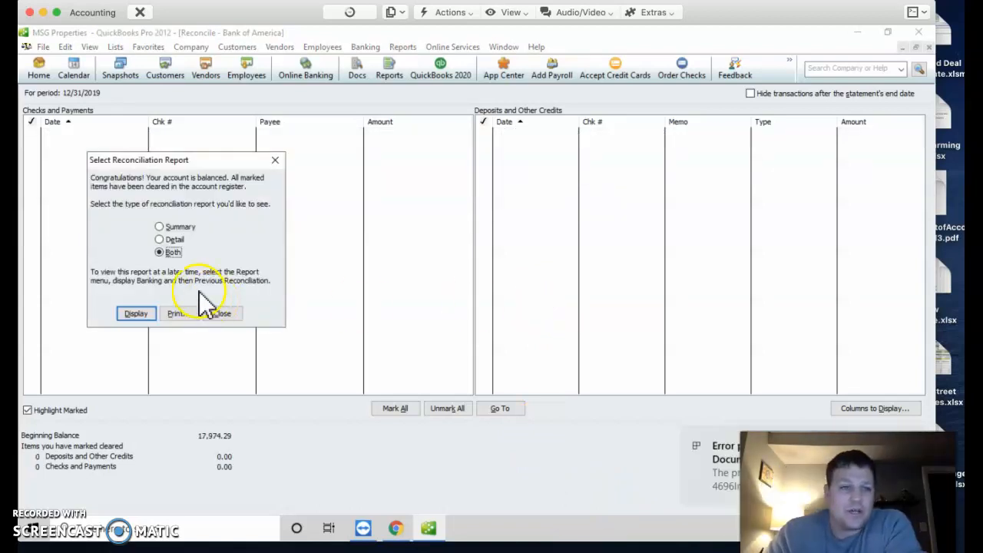
click(167, 241)
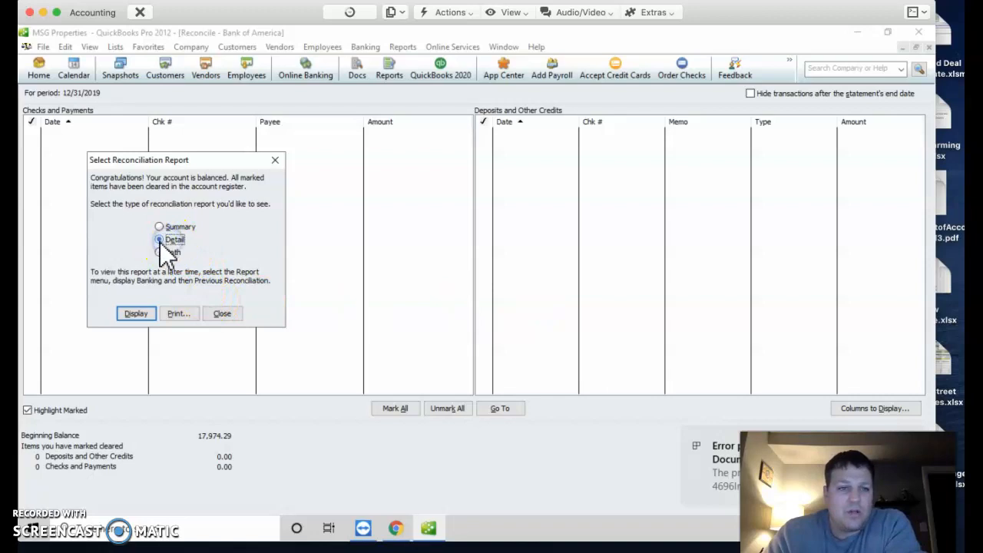
click(138, 313)
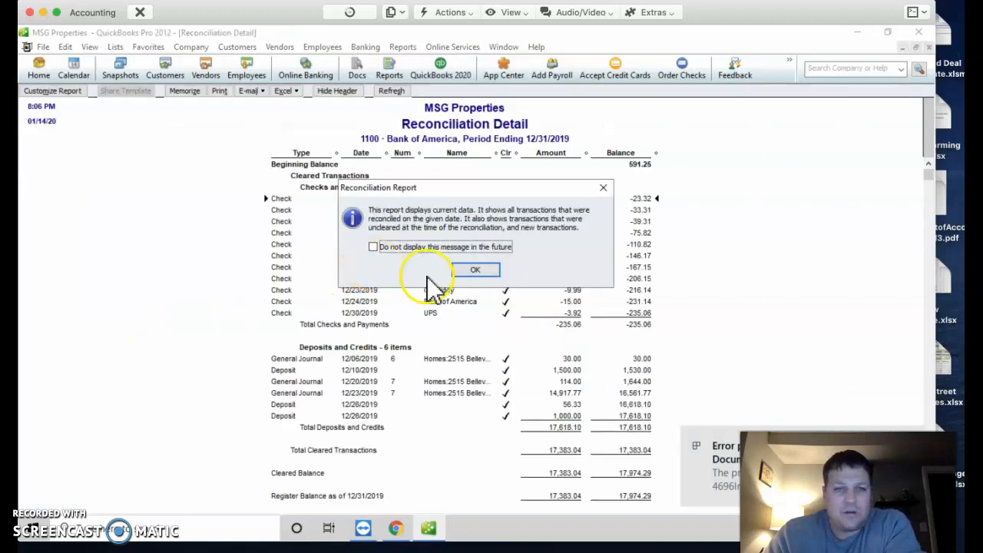
click(474, 270)
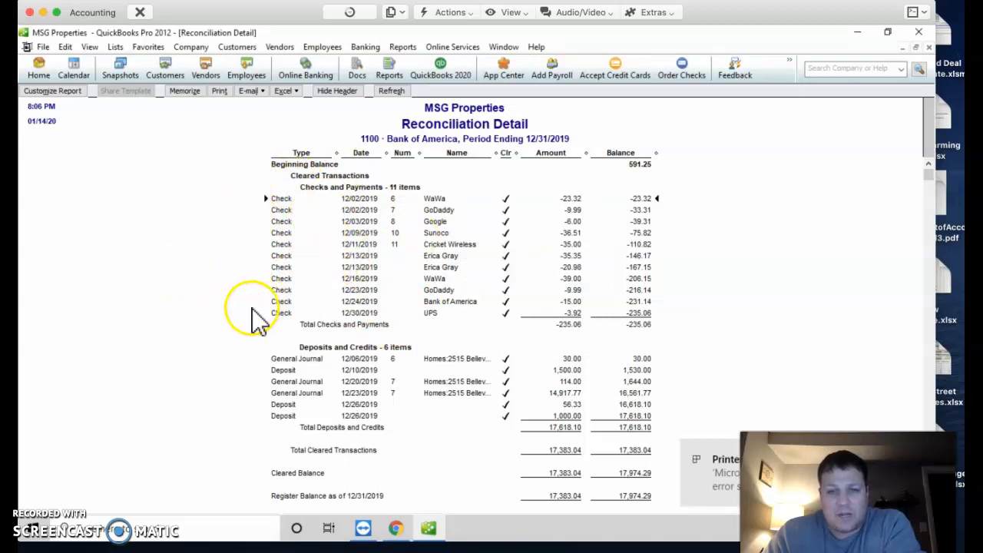
Step: Compare the reconciliation report's ending balance with the ending balance in the bank statement's account summary
scroll(691, 349, down, 1)
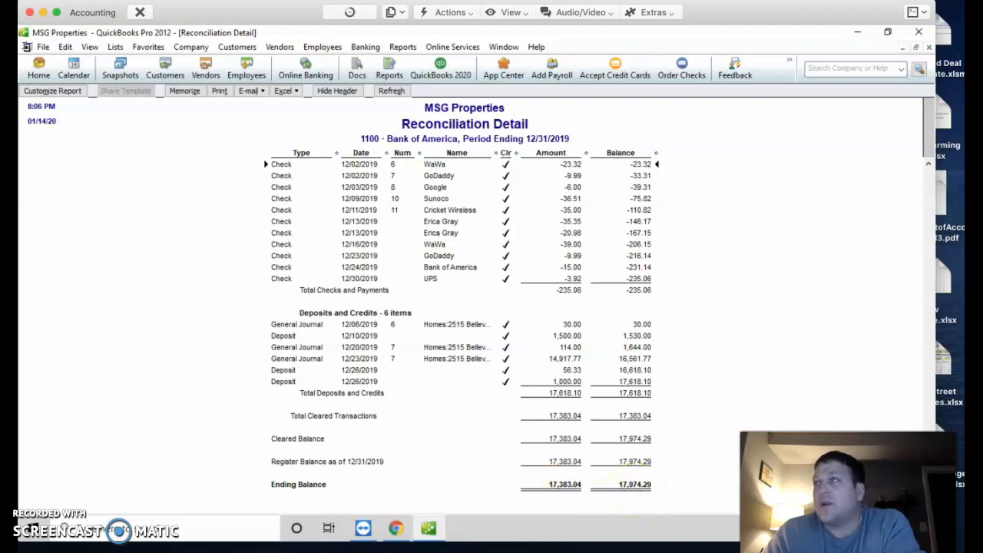
drag(982, 121, 382, 11)
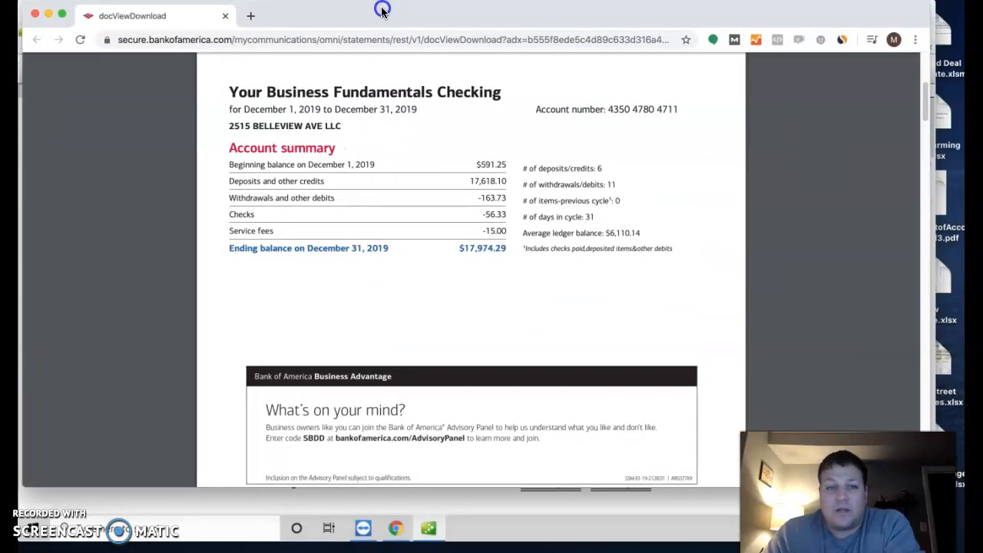
drag(458, 249, 522, 252)
triple_click(495, 248)
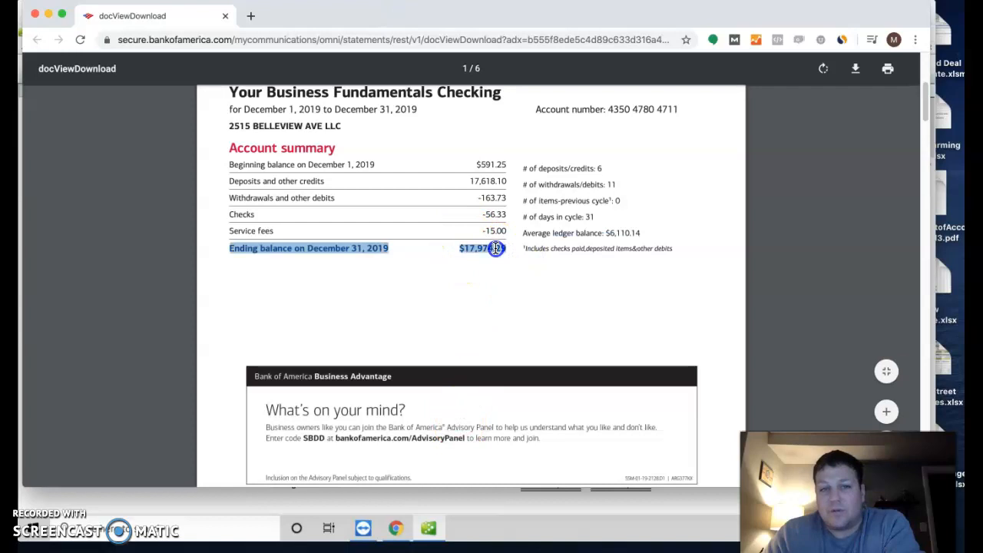
click(506, 248)
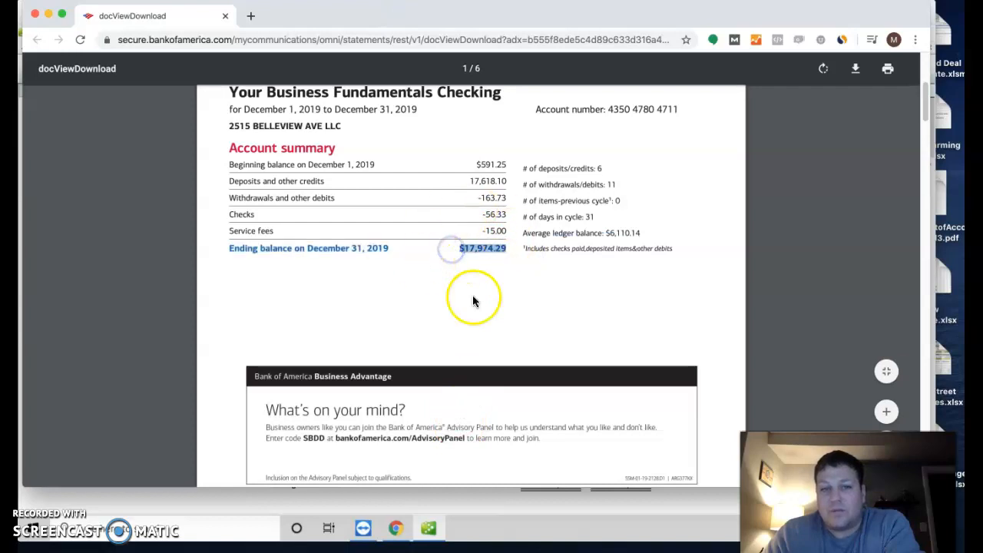
drag(328, 22, 982, 200)
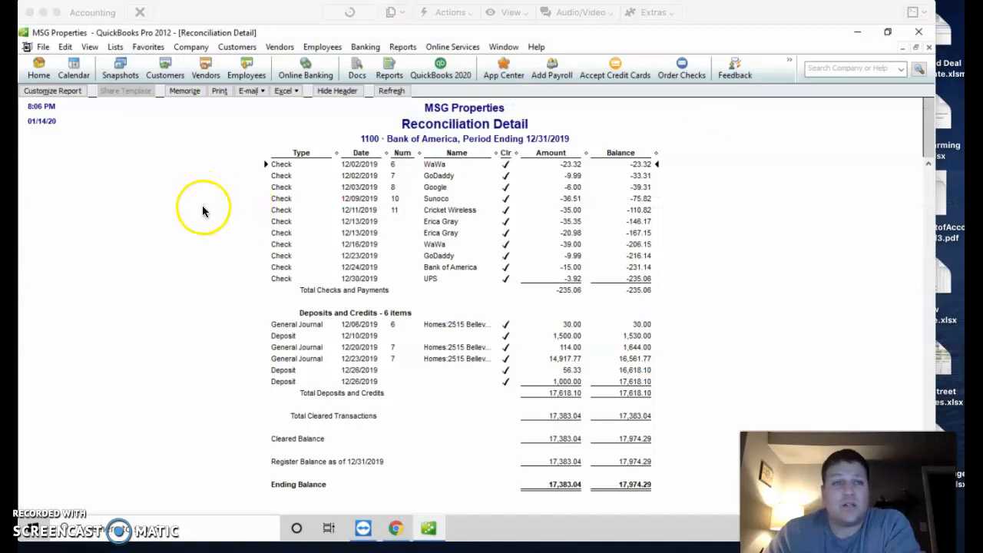
scroll(205, 211, up, 1)
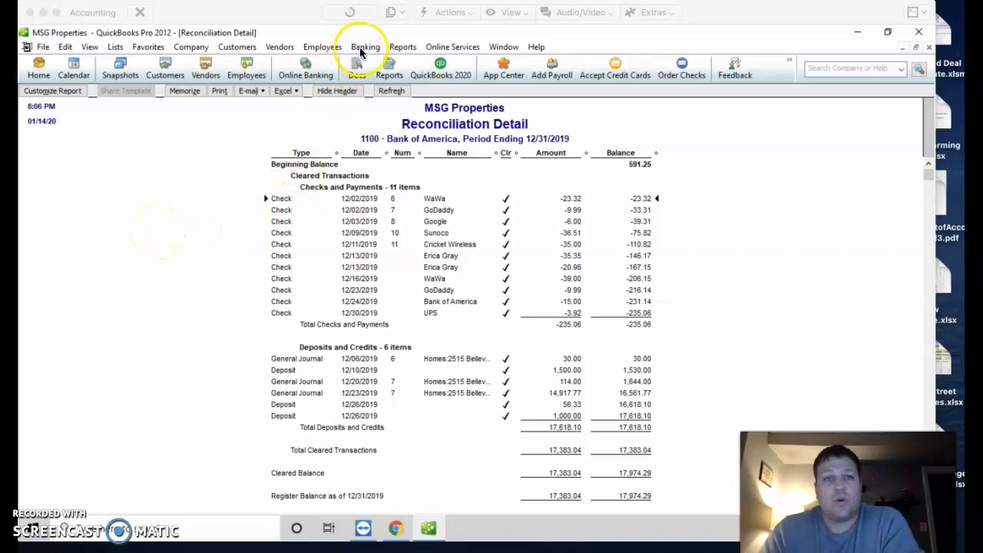
drag(274, 15, 283, 17)
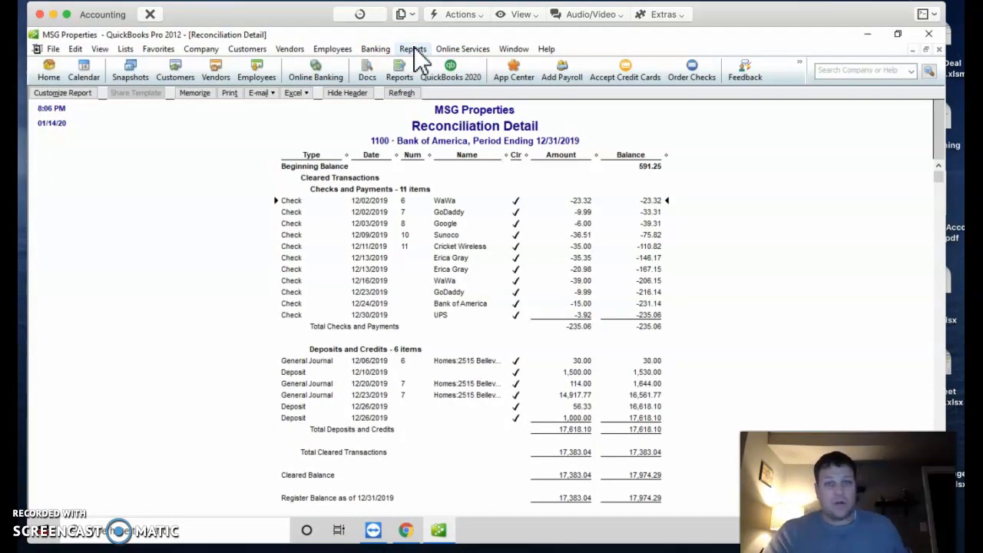
drag(269, 15, 280, 10)
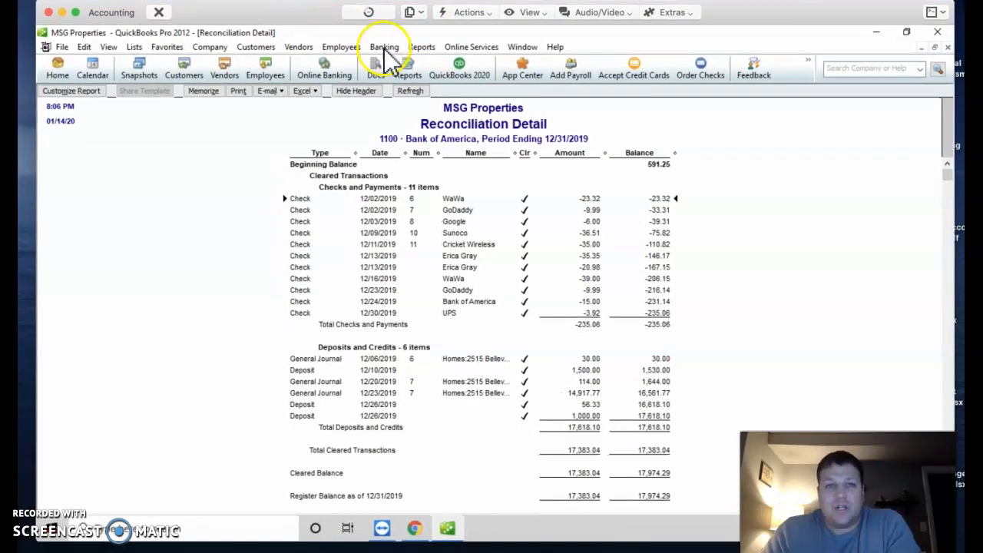
Step: Generate the Budget vs. Actual report from the FY2019 Profit & Loss budget by Account and Customer:Job, using the Account by Customer:Job layout
click(422, 48)
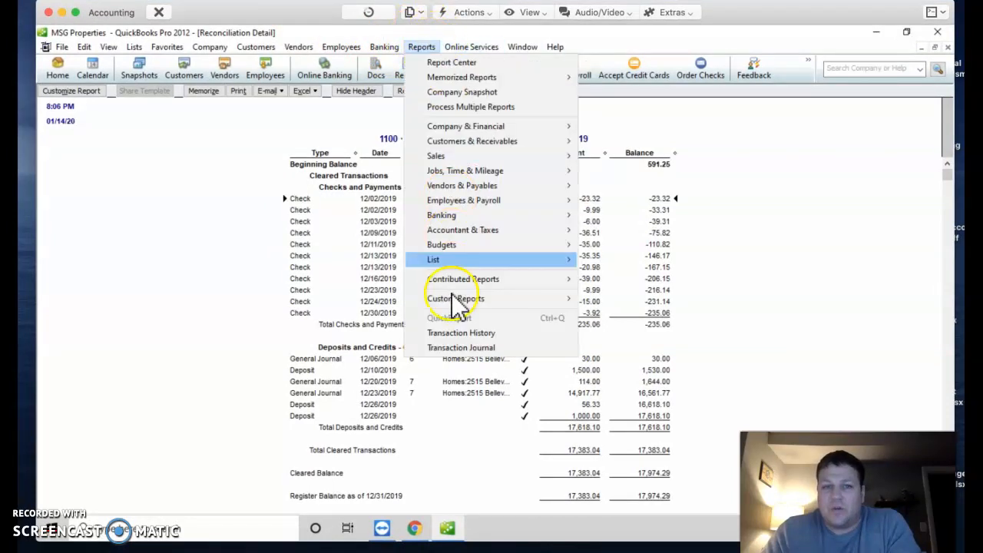
click(464, 247)
click(645, 252)
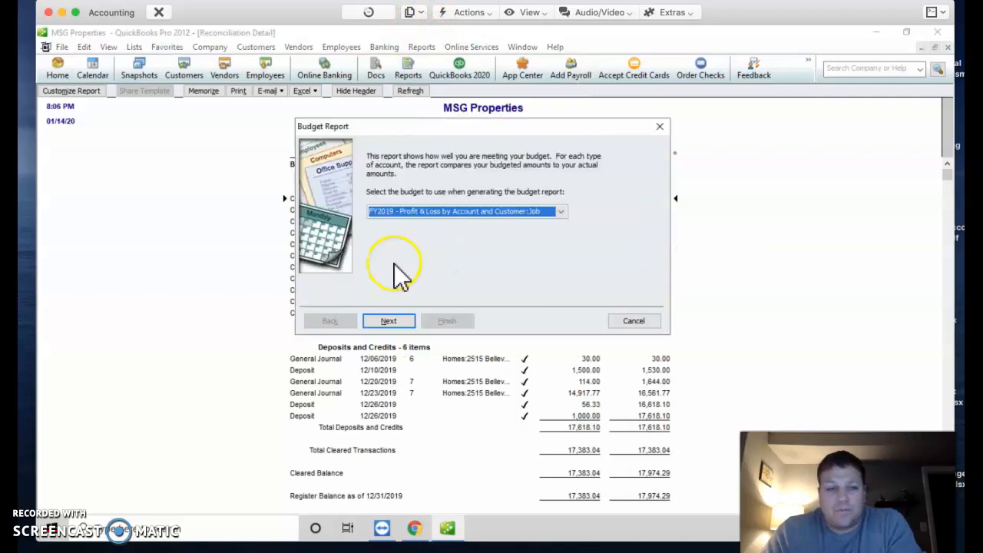
click(385, 321)
click(430, 179)
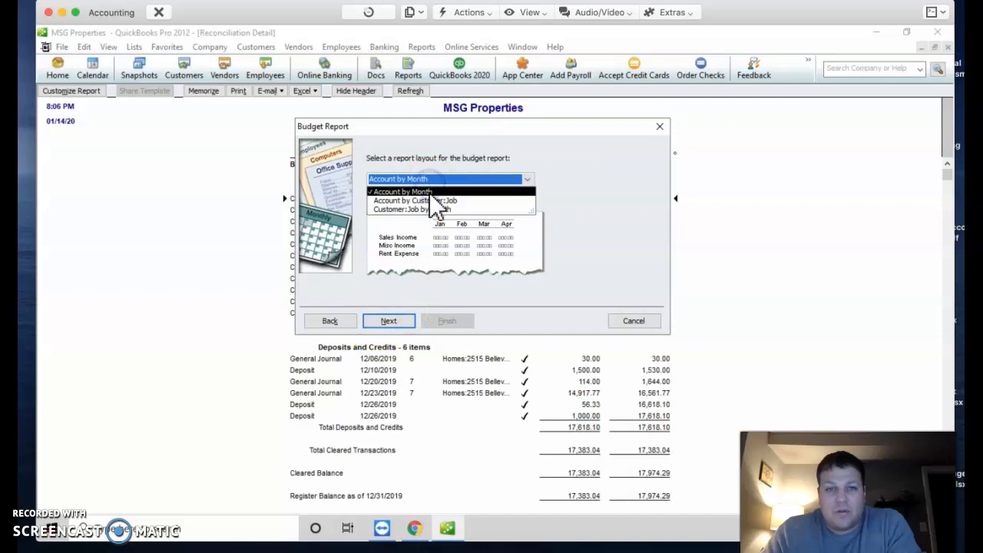
click(430, 200)
click(397, 321)
click(468, 321)
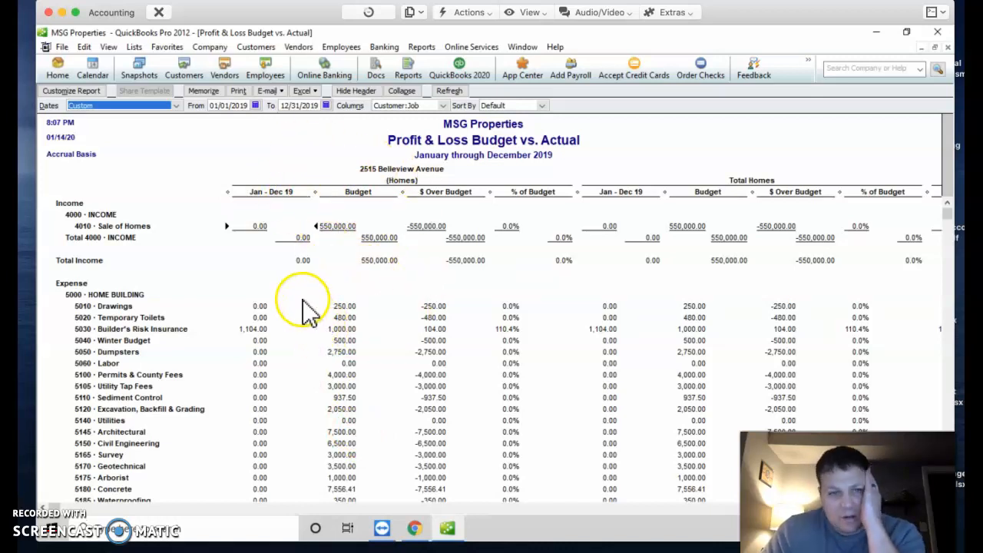
Step: Find Land Carrying Expenses under 7000 Financing in the budget report and open the transactions behind its Jan - Dec 19 actual amount
scroll(308, 307, down, 12)
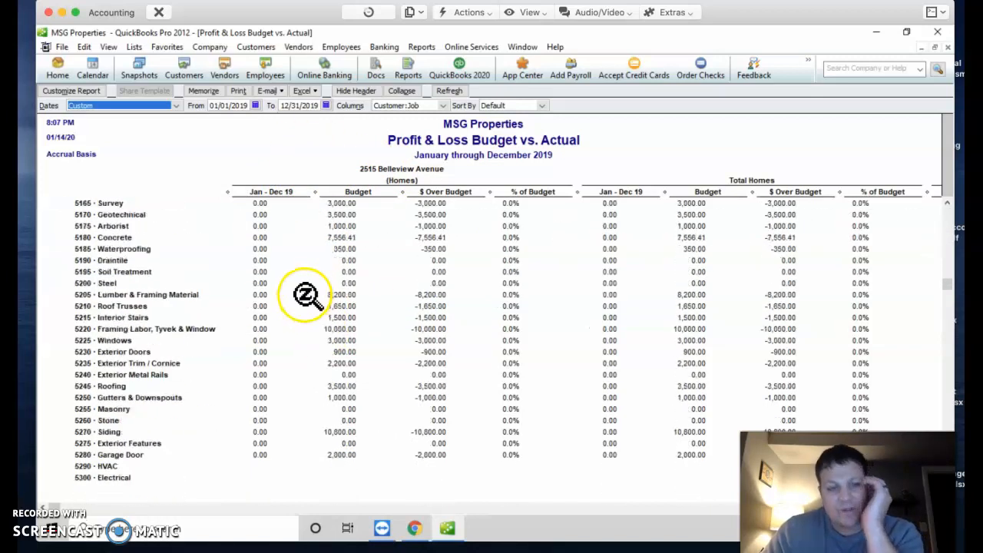
scroll(305, 294, down, 15)
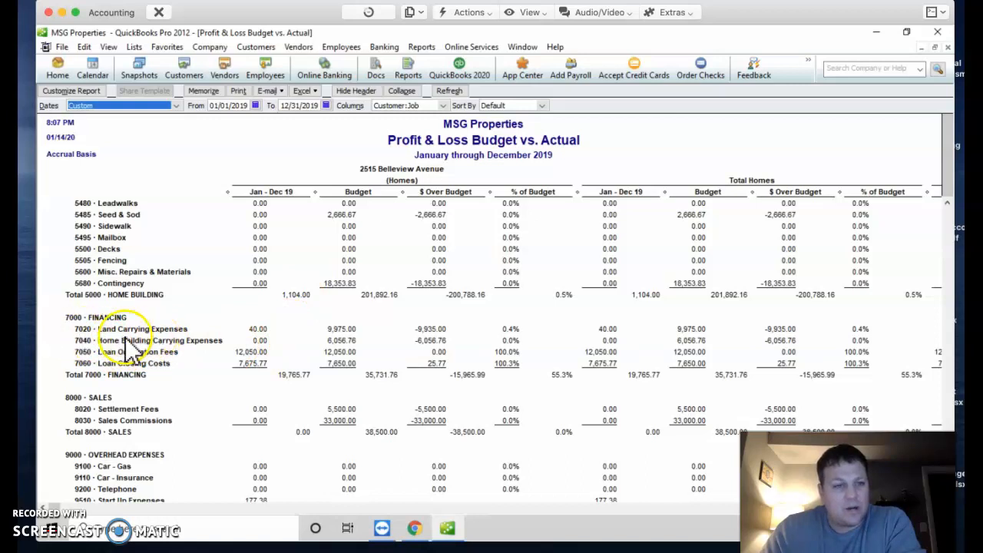
double_click(254, 329)
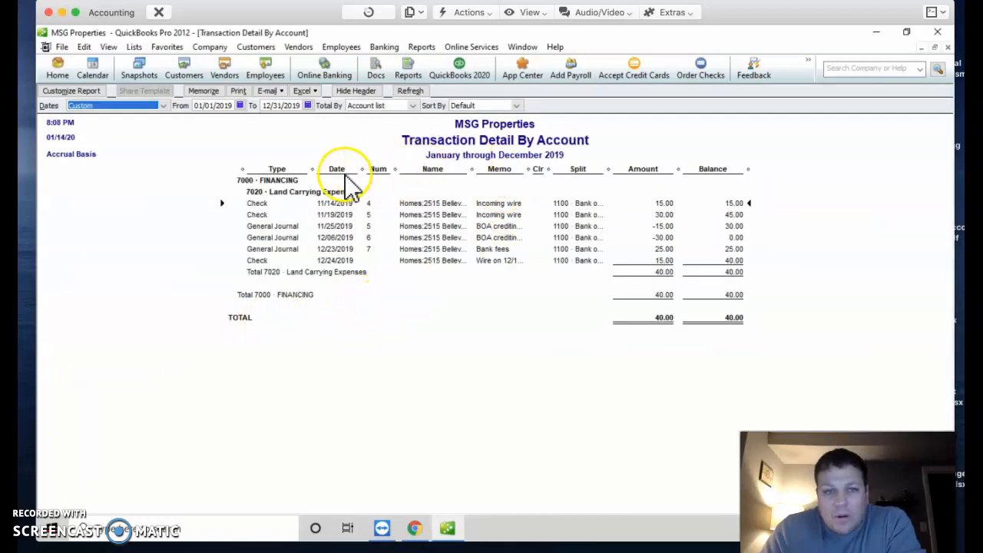
Step: Widen the Amount, Split, Memo and Name columns of the transaction detail report and review the wire fee amounts
drag(678, 169, 751, 169)
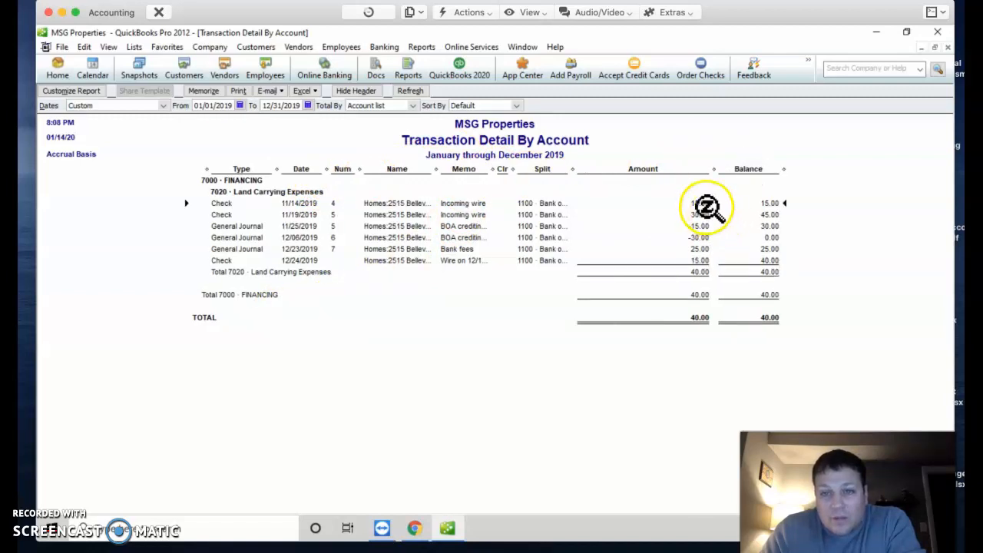
drag(574, 169, 669, 168)
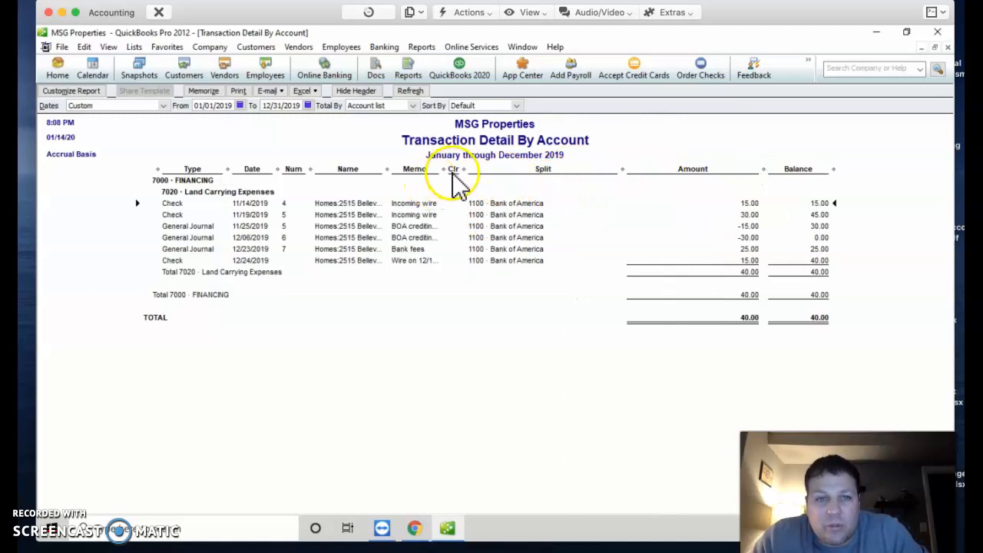
drag(515, 173, 555, 172)
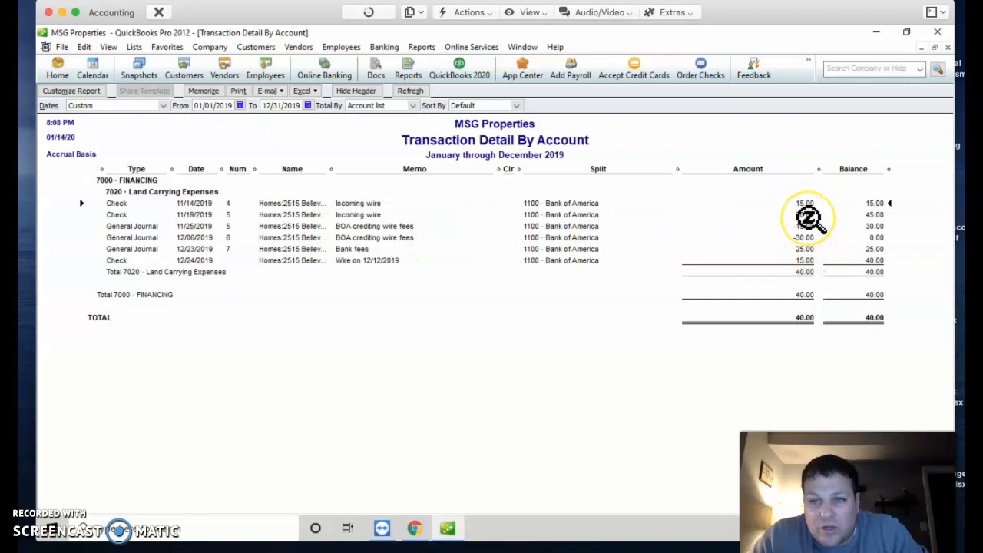
click(811, 238)
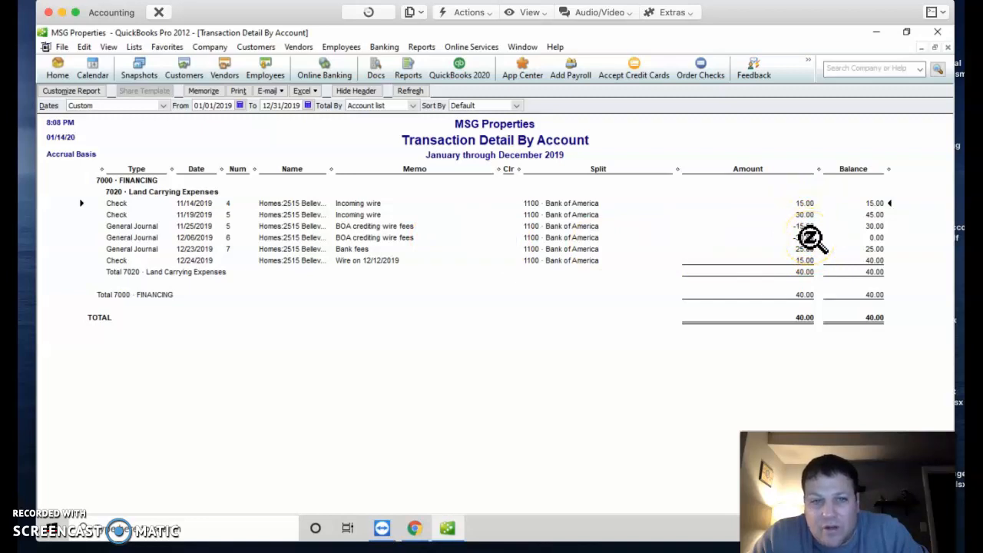
click(802, 247)
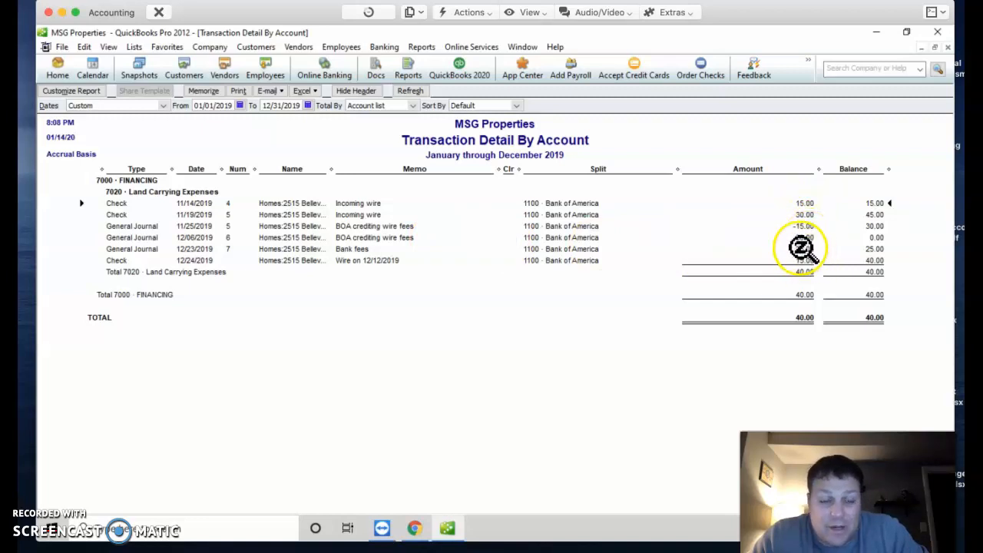
drag(331, 169, 402, 169)
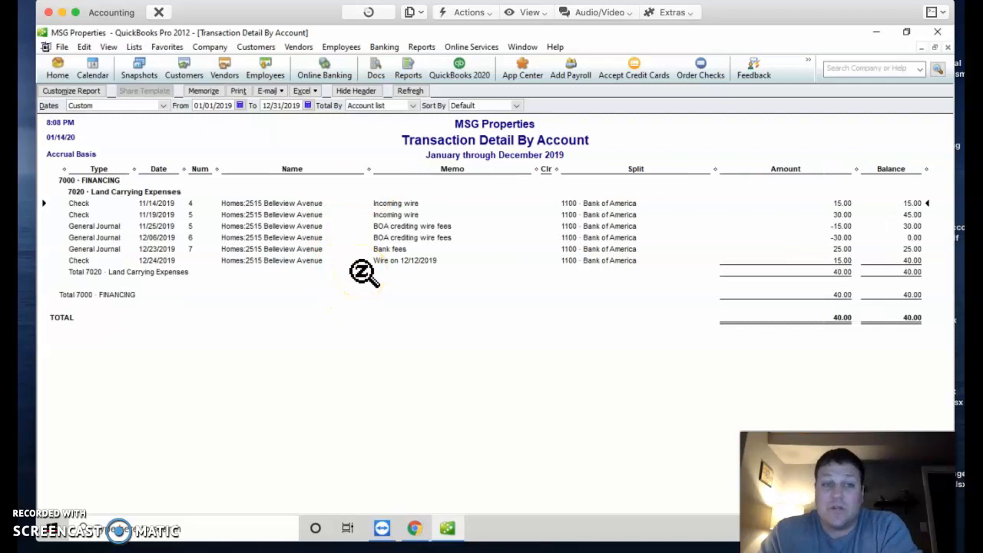
Step: Inspect the 12/23/2019 Bank fees journal entry in the Bank of America register, and return to the Profit & Loss Budget vs. Actual report
double_click(289, 250)
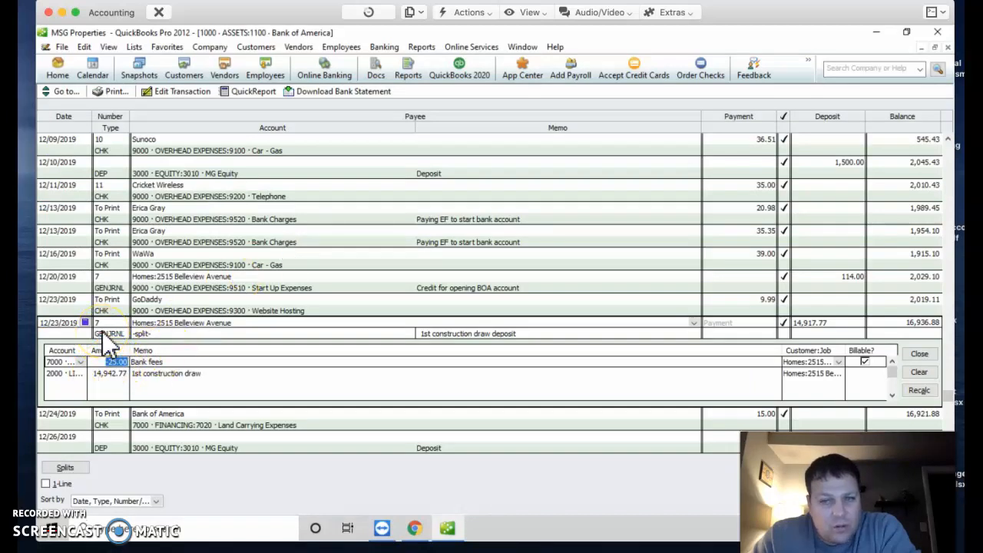
click(947, 46)
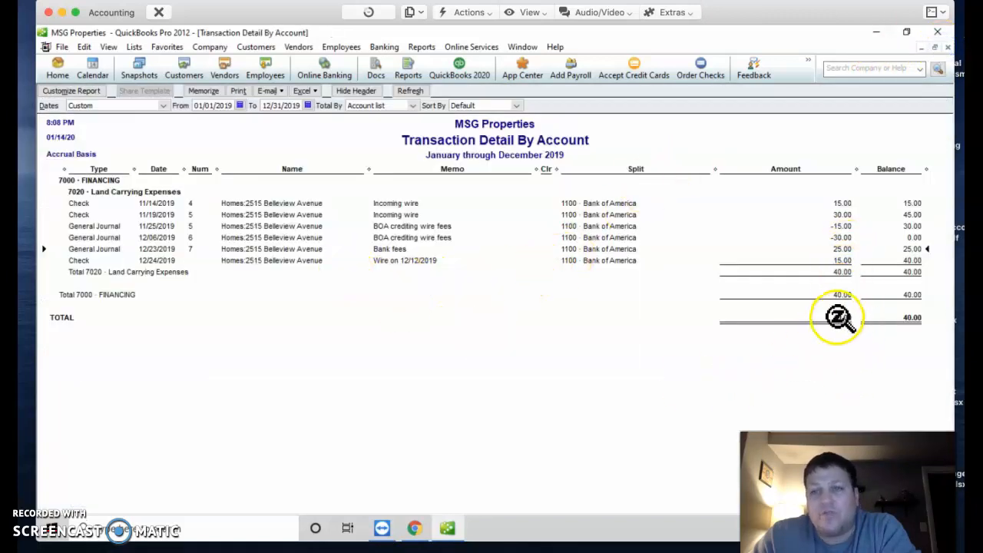
click(947, 47)
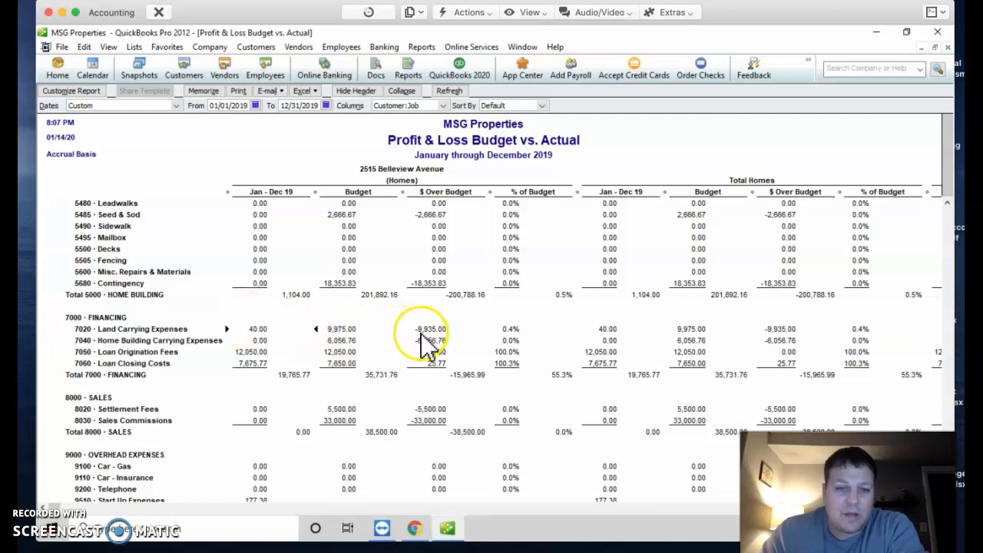
click(447, 334)
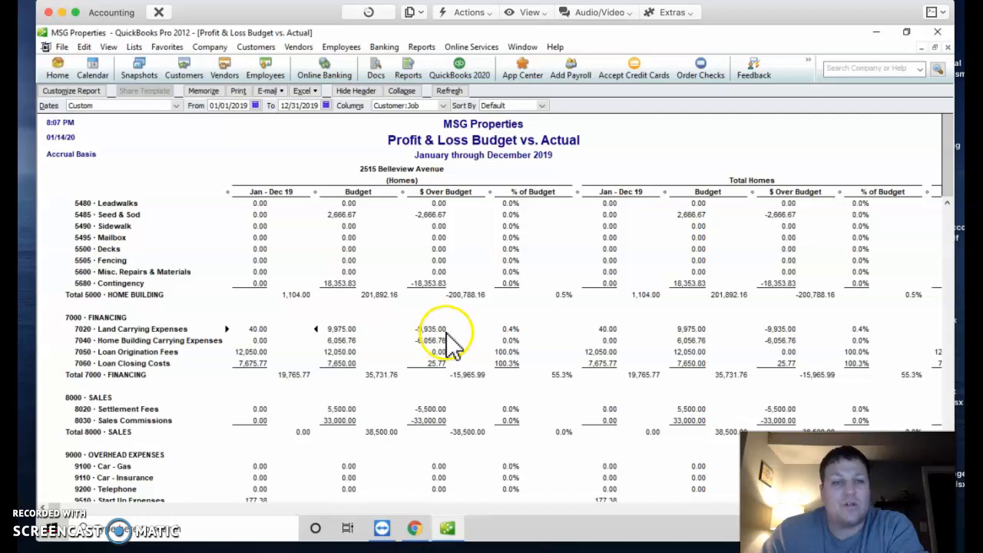